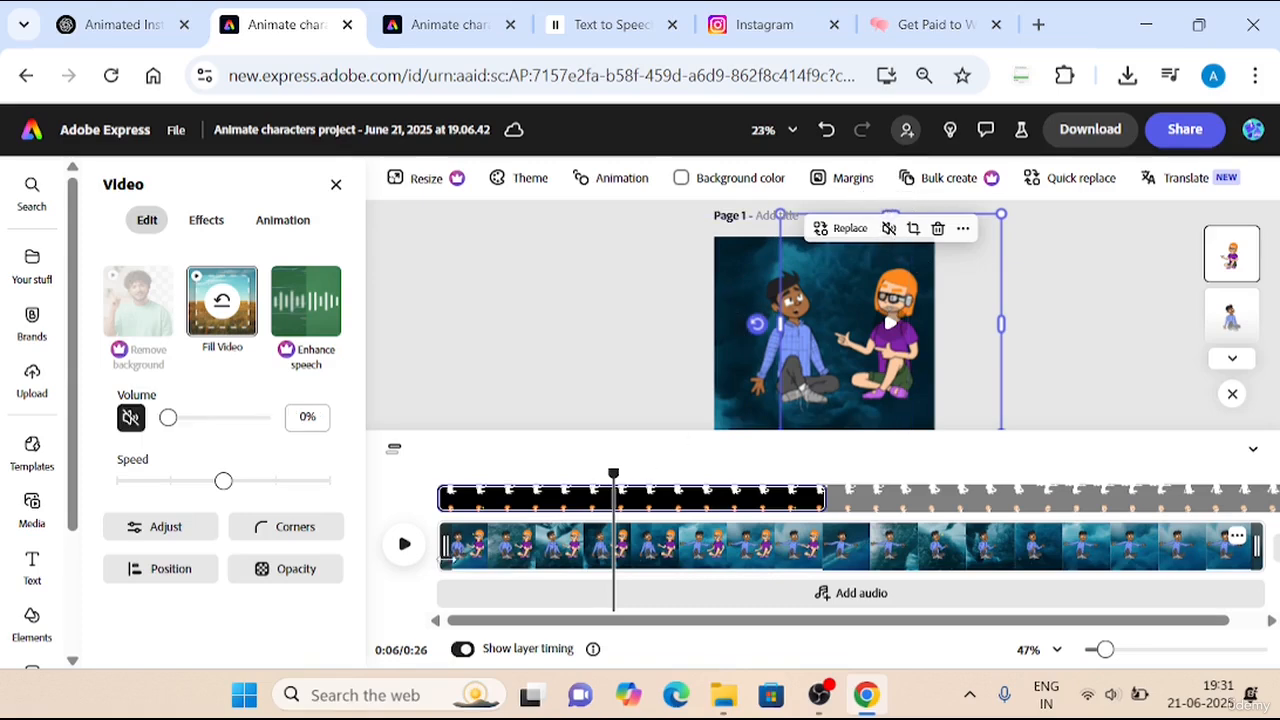
Play the two-character ocean scene from the beginning to check how long each character stays on screen
{"action": "left_click_drag", "start_coordinate": [614, 478], "coordinate": [436, 478]}
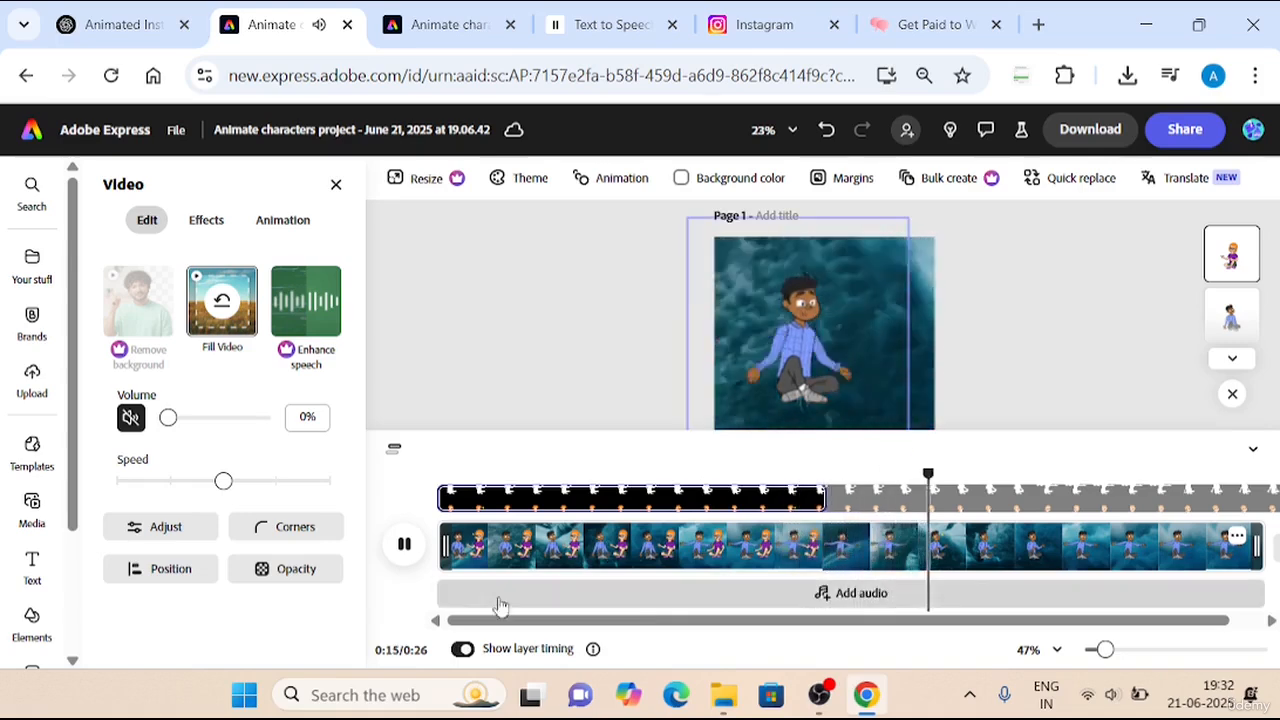
{"action": "left_click", "coordinate": [401, 553]}
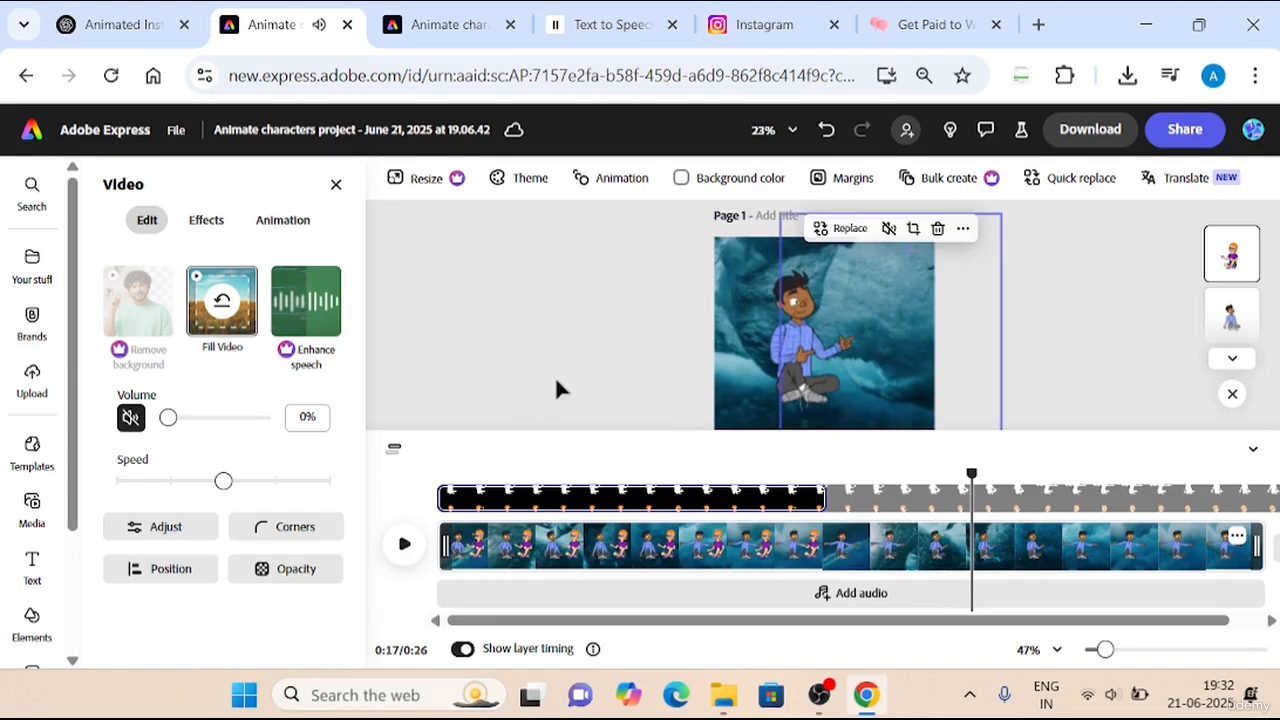
{"action": "left_click", "coordinate": [764, 558]}
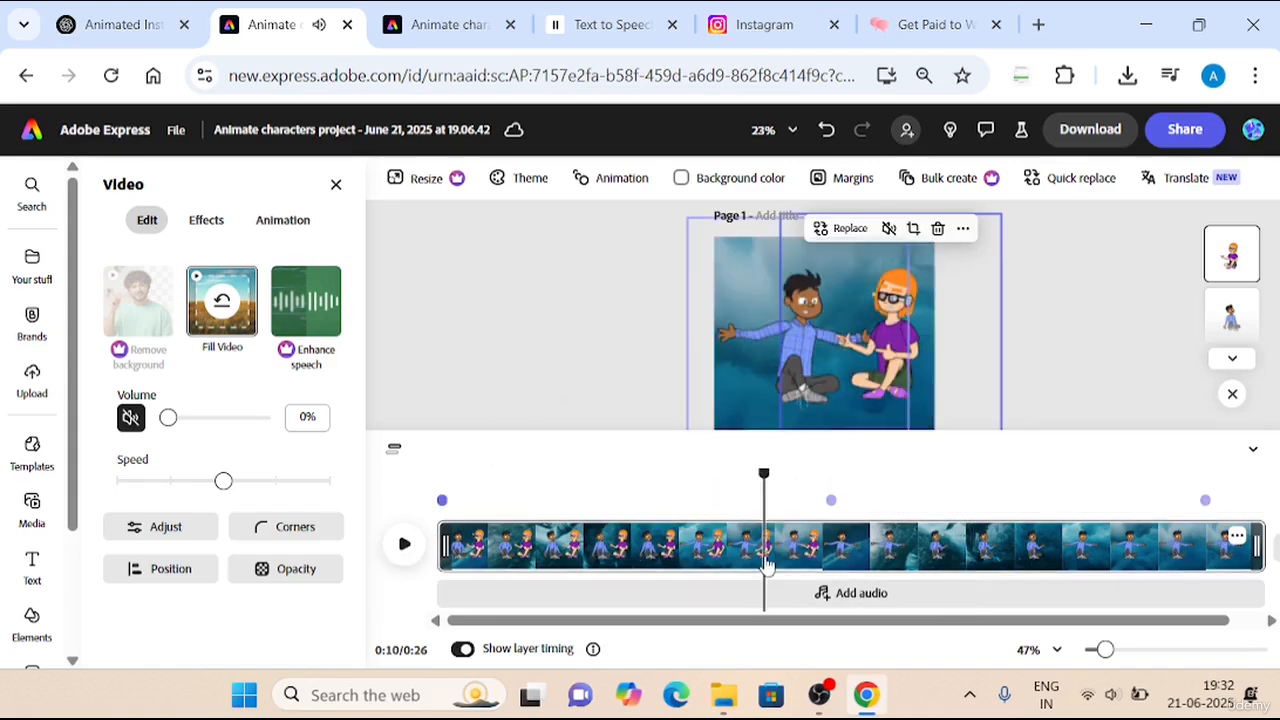
Dismiss the download progress dialog in the other Animate characters project and return to the two-character project
{"action": "left_click", "coordinate": [499, 8]}
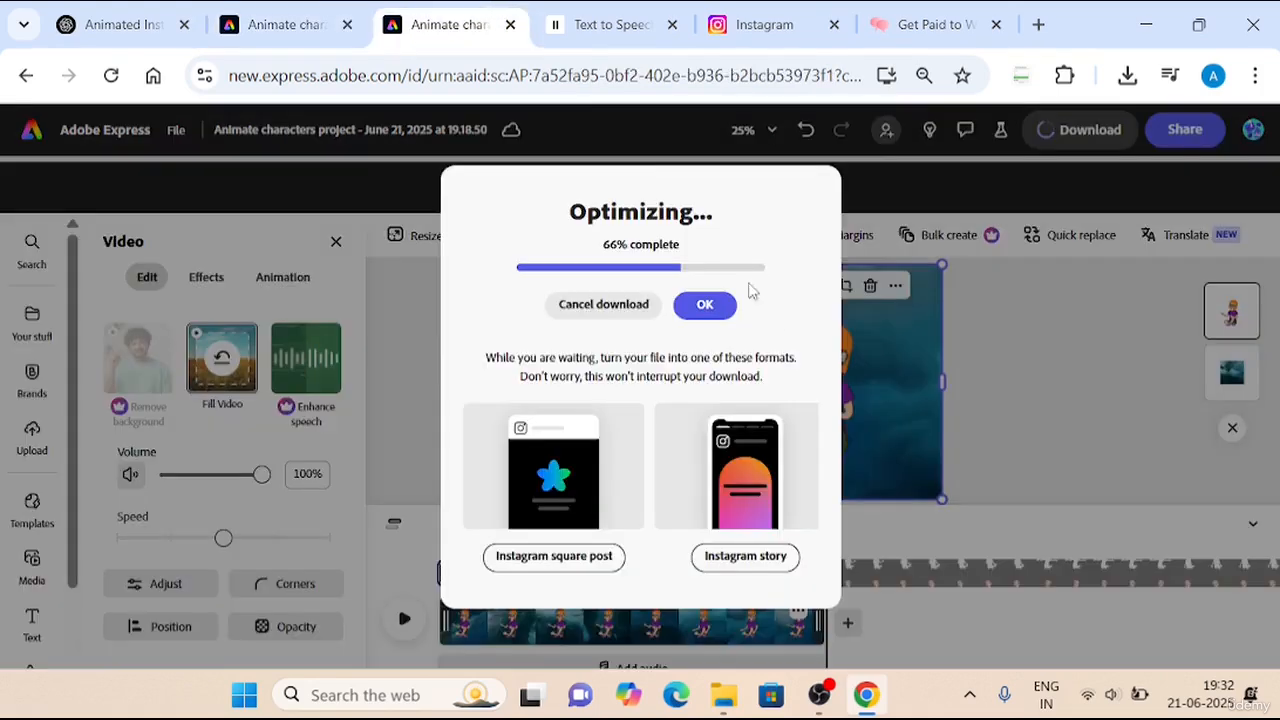
{"action": "left_click", "coordinate": [705, 305]}
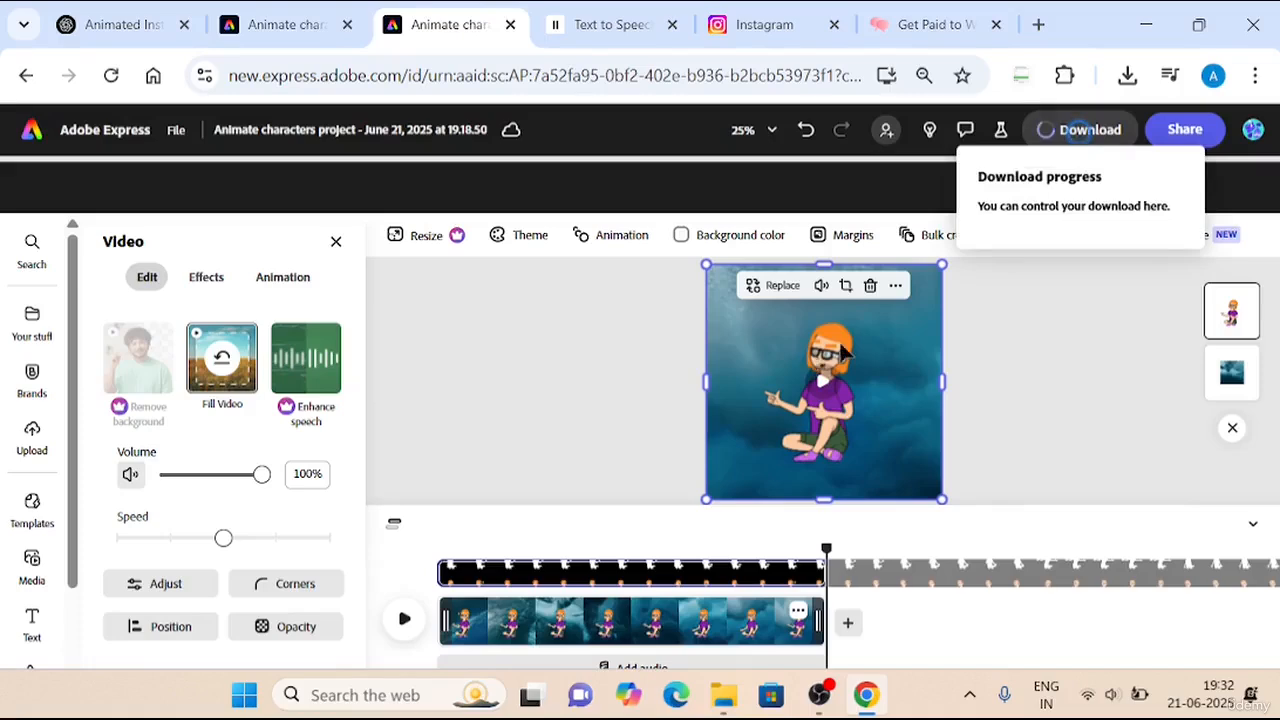
{"action": "left_click", "coordinate": [342, 8]}
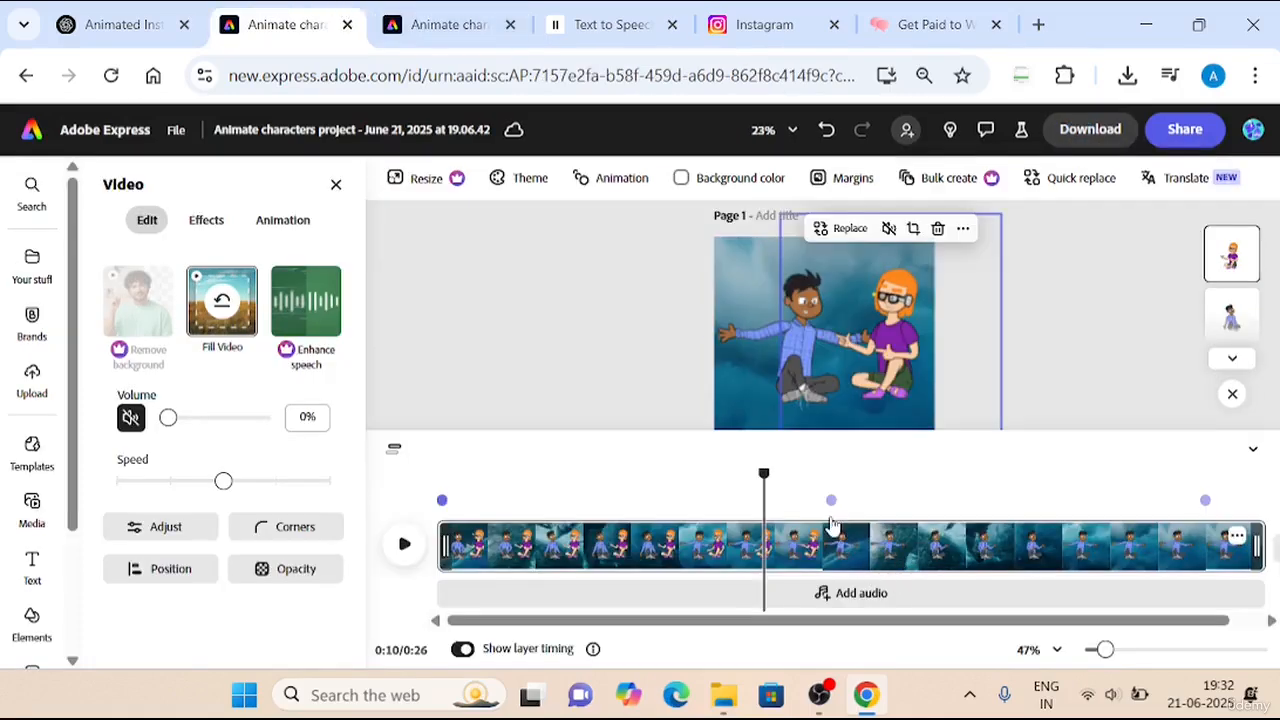
Try to paste a copy of the girl character at about the 15-second mark, and delete the pasted copy
{"action": "left_click", "coordinate": [806, 492]}
{"action": "left_click_drag", "start_coordinate": [804, 469], "coordinate": [825, 498]}
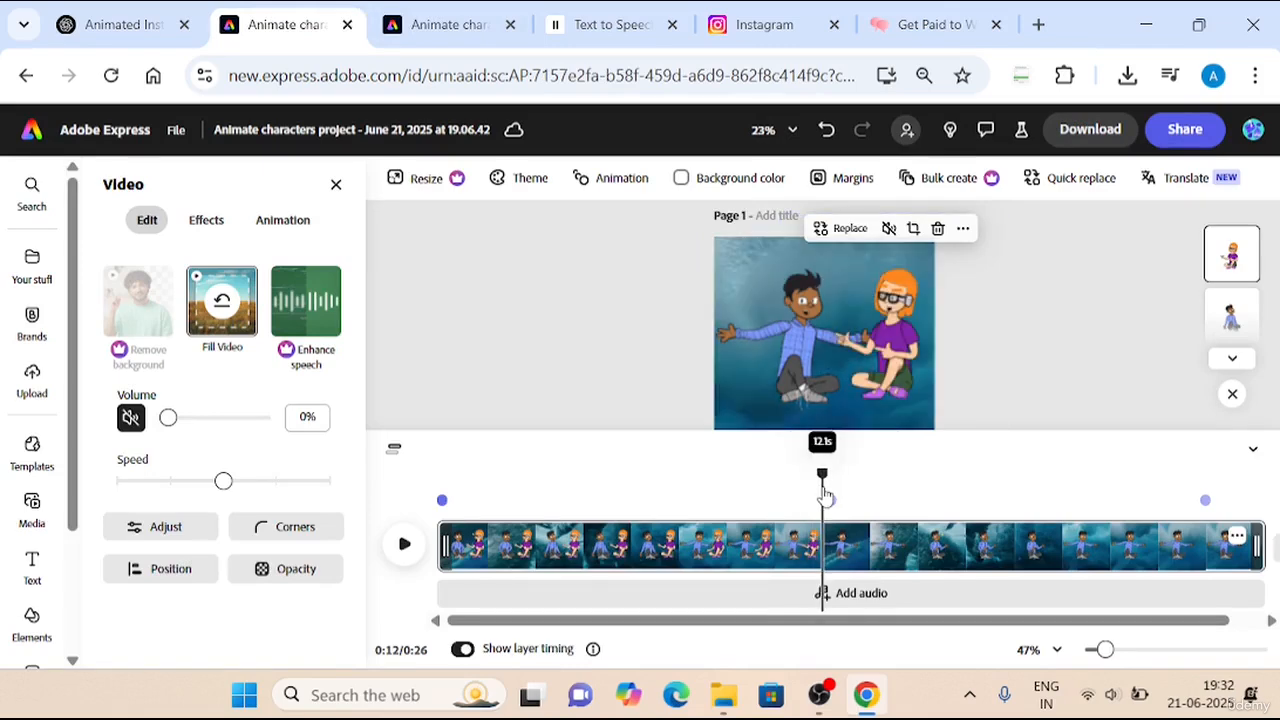
{"action": "left_click", "coordinate": [905, 497]}
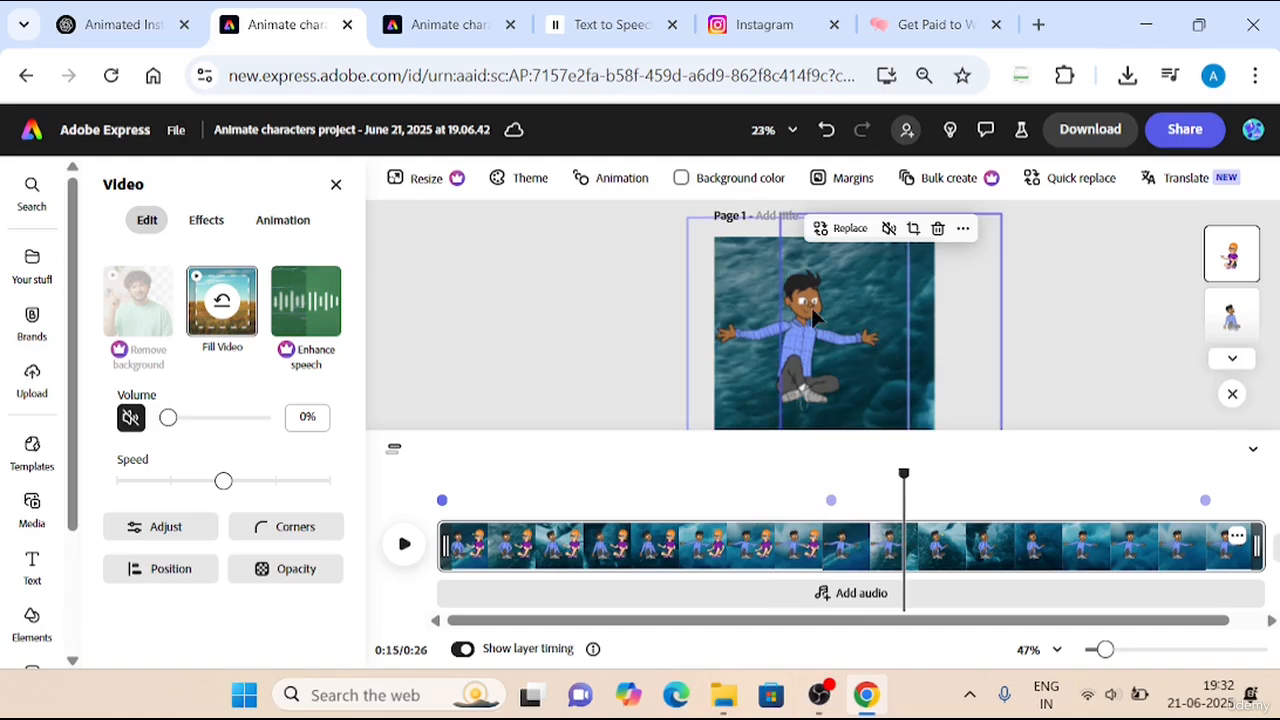
{"action": "left_click", "coordinate": [856, 320]}
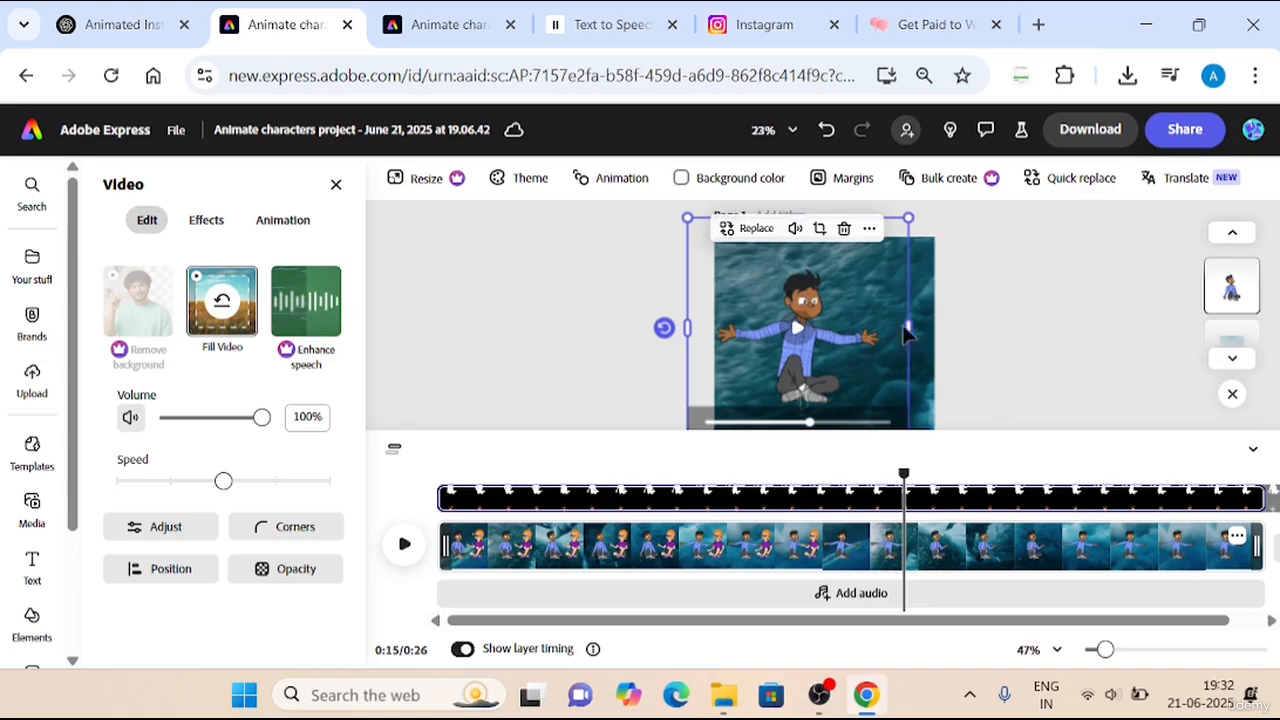
{"action": "left_click", "coordinate": [950, 297]}
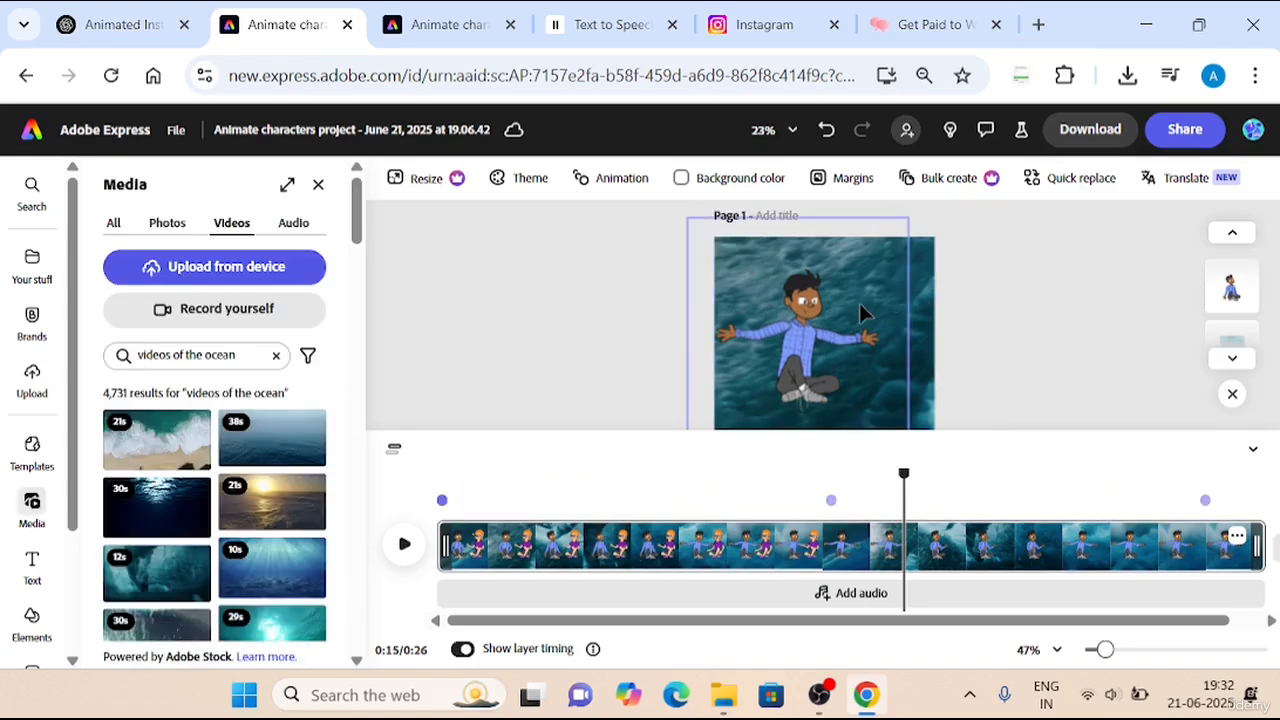
{"action": "left_click", "coordinate": [852, 308]}
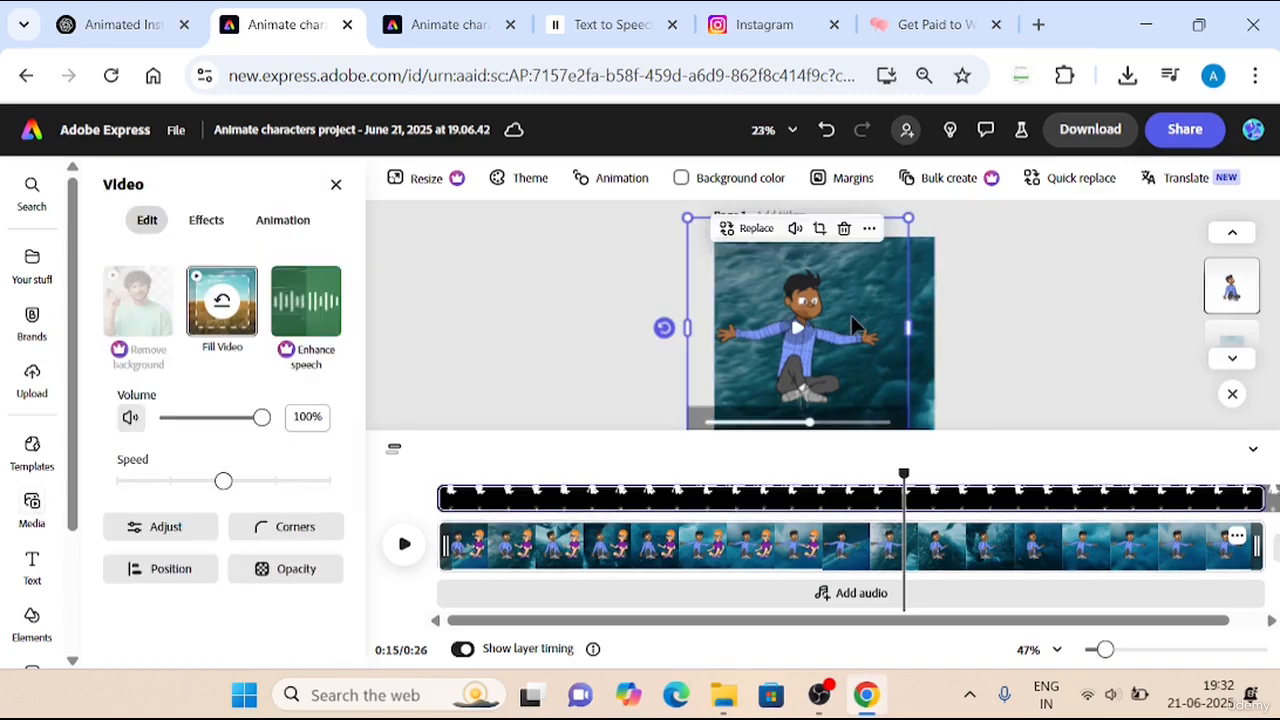
{"action": "key", "text": "ctrl+v"}
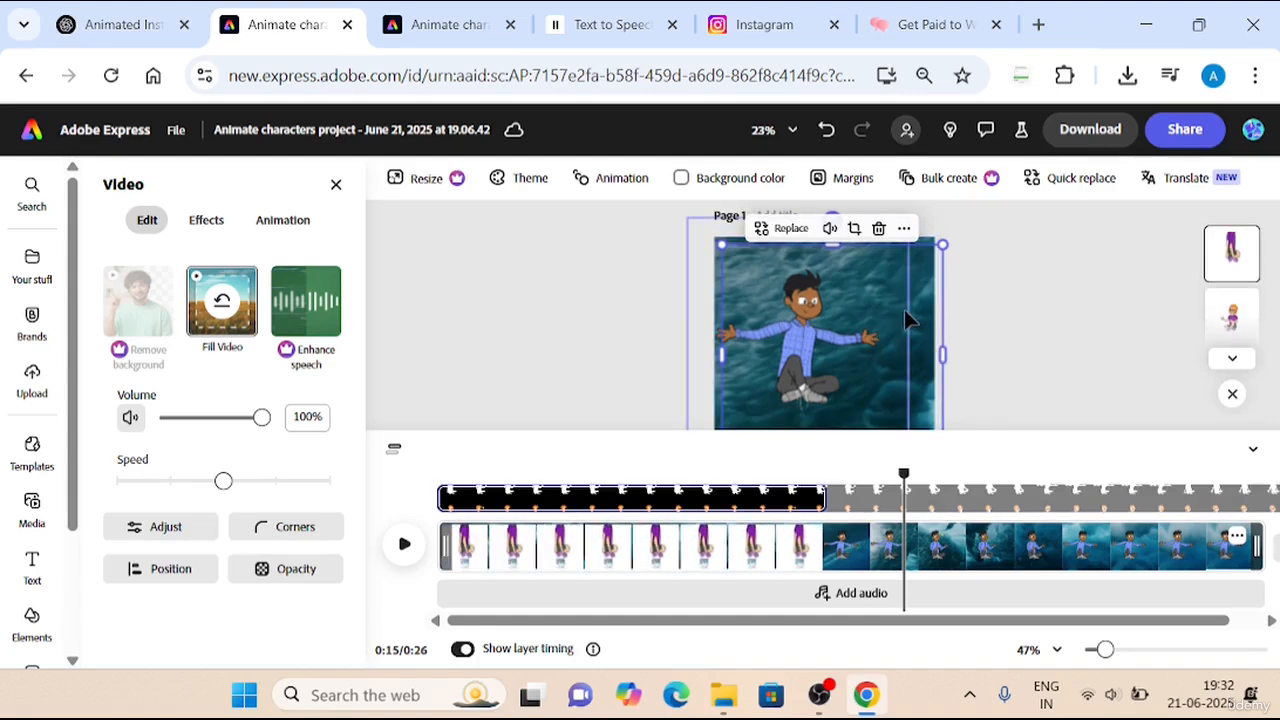
{"action": "left_click", "coordinate": [638, 563]}
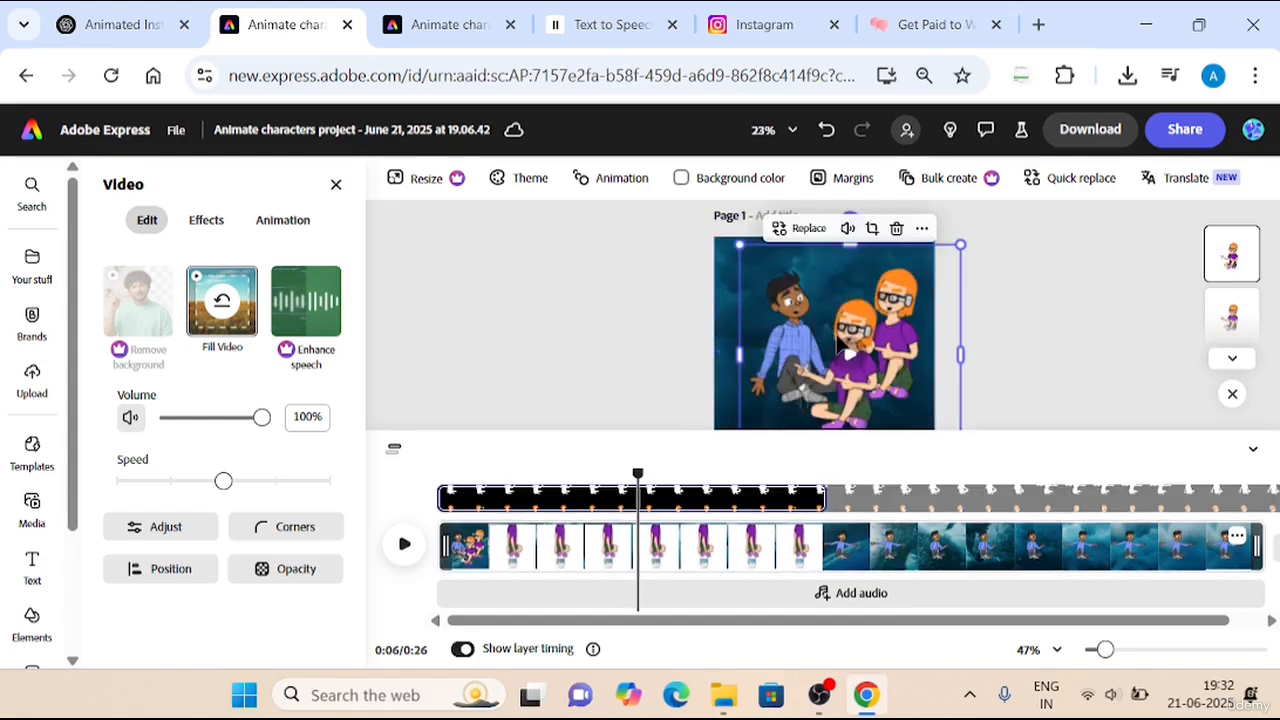
{"action": "key", "text": "Delete"}
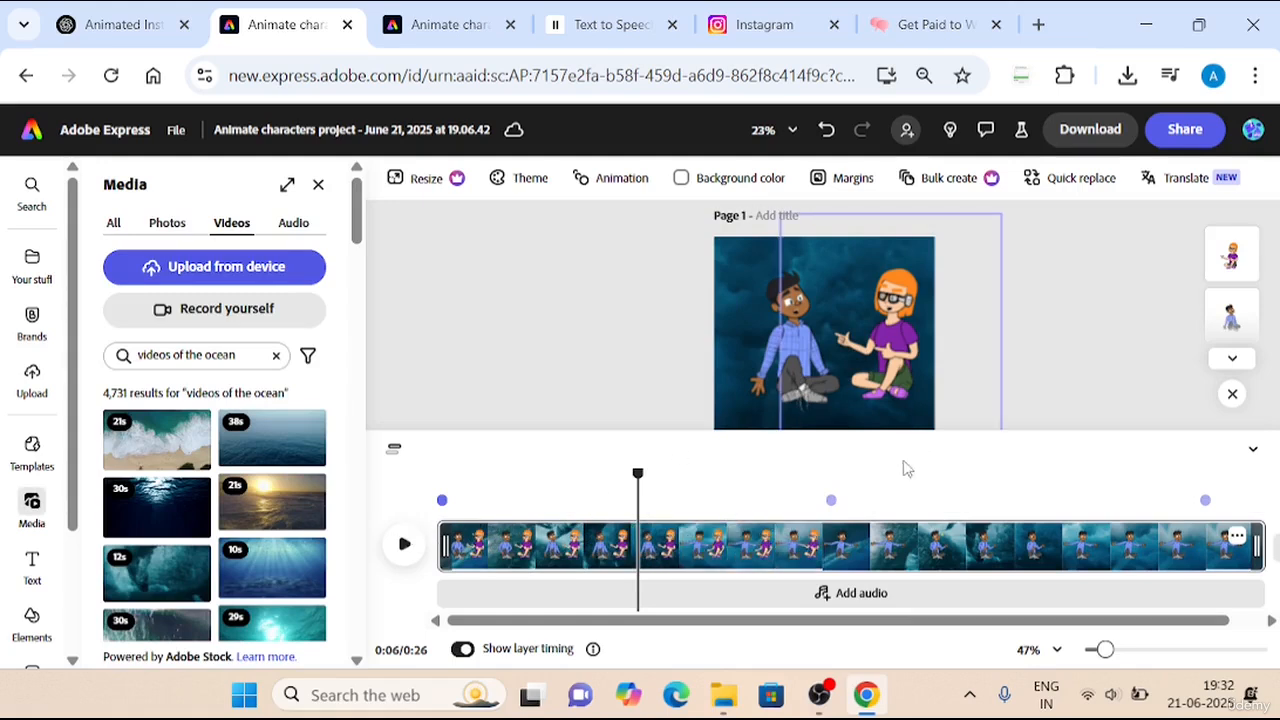
Try again to add a second girl clip beside the boy, and delete the duplicate overlapping the characters
{"action": "left_click", "coordinate": [925, 533]}
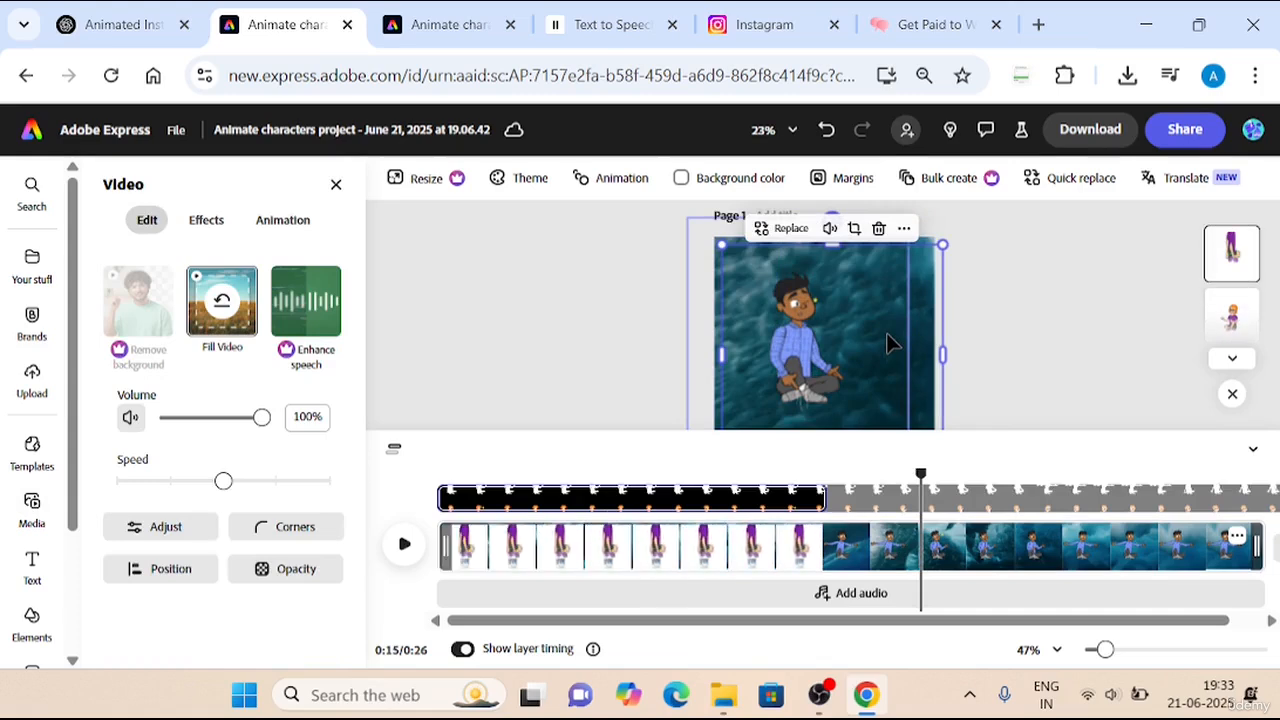
{"action": "left_click_drag", "start_coordinate": [835, 622], "coordinate": [951, 640]}
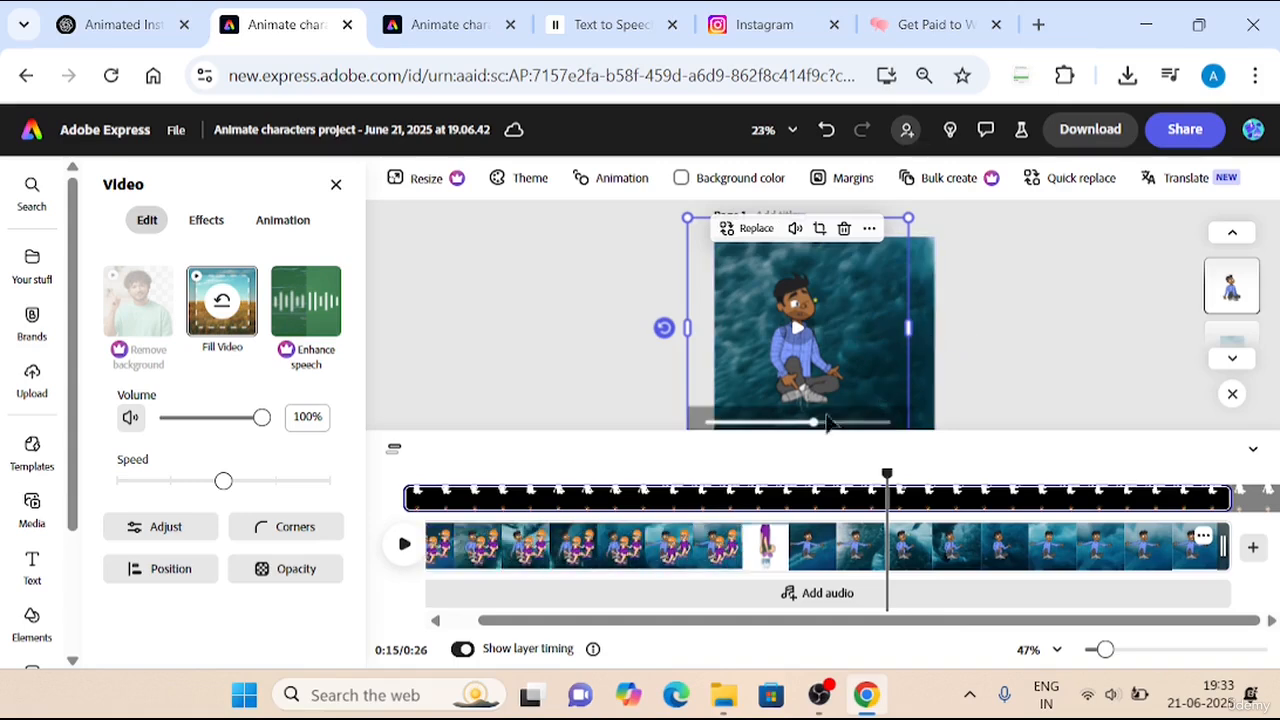
{"action": "left_click", "coordinate": [614, 549]}
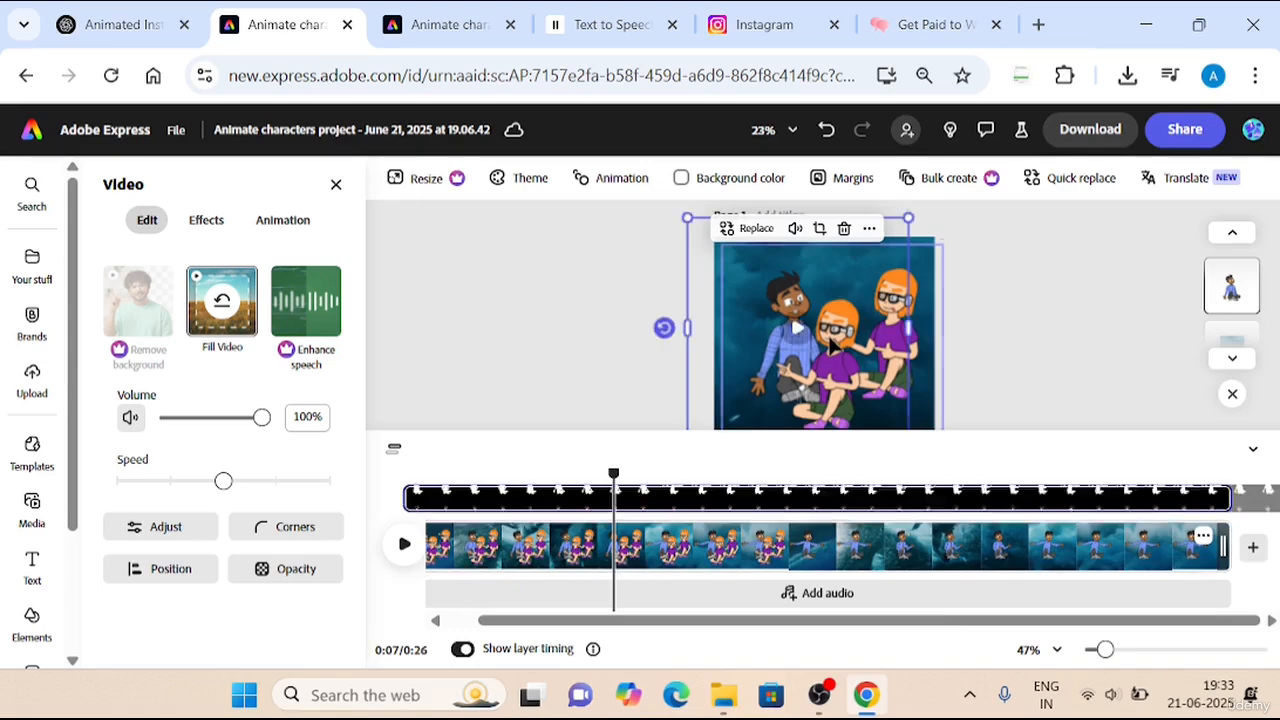
{"action": "left_click", "coordinate": [832, 344]}
{"action": "key", "text": "Delete"}
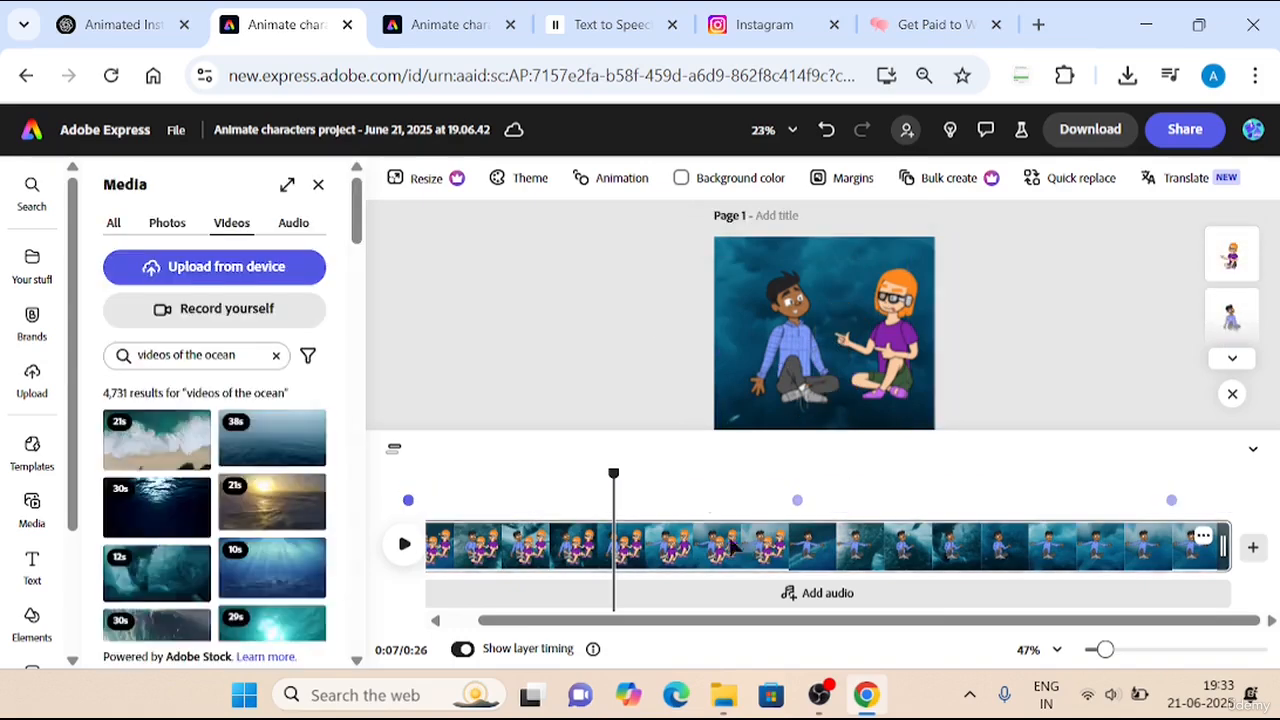
Try to paste another girl clip and stretch its timing to the end of the page, and delete the duplicate
{"action": "left_click", "coordinate": [976, 542]}
{"action": "left_click", "coordinate": [756, 542]}
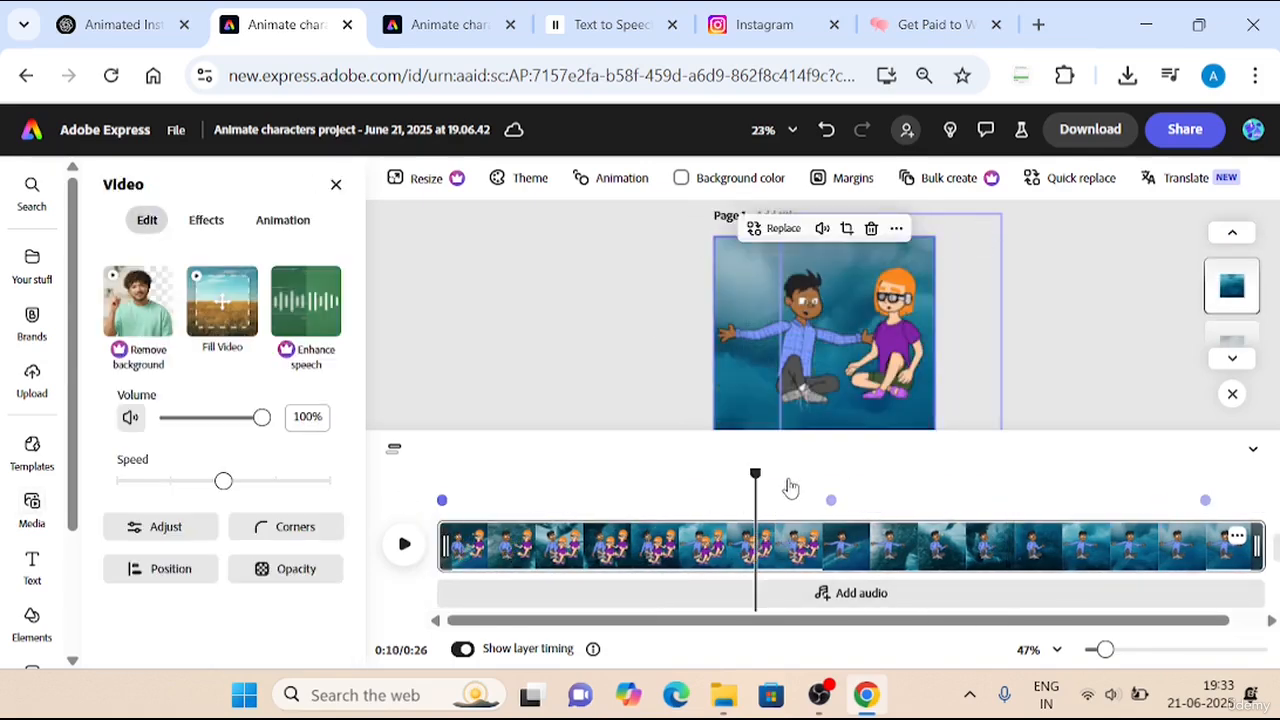
{"action": "left_click", "coordinate": [993, 540]}
{"action": "left_click", "coordinate": [876, 310]}
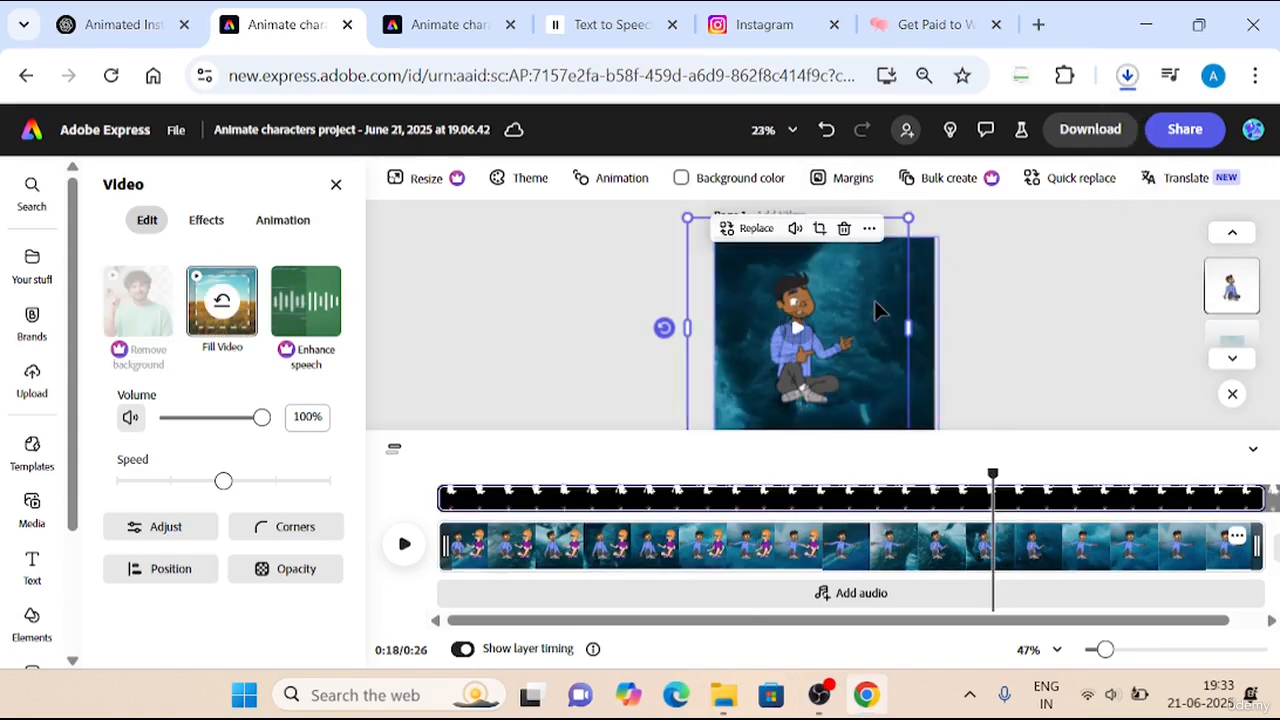
{"action": "left_click", "coordinate": [876, 310]}
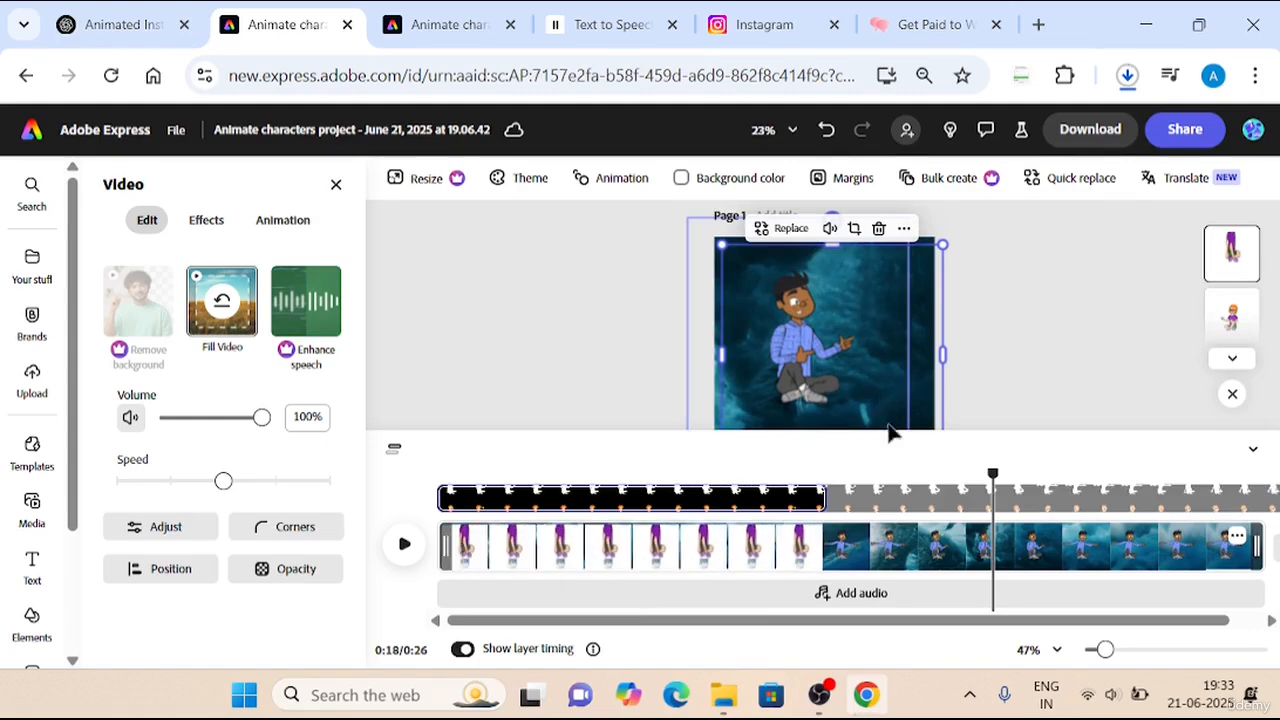
{"action": "left_click_drag", "start_coordinate": [822, 490], "coordinate": [1274, 505]}
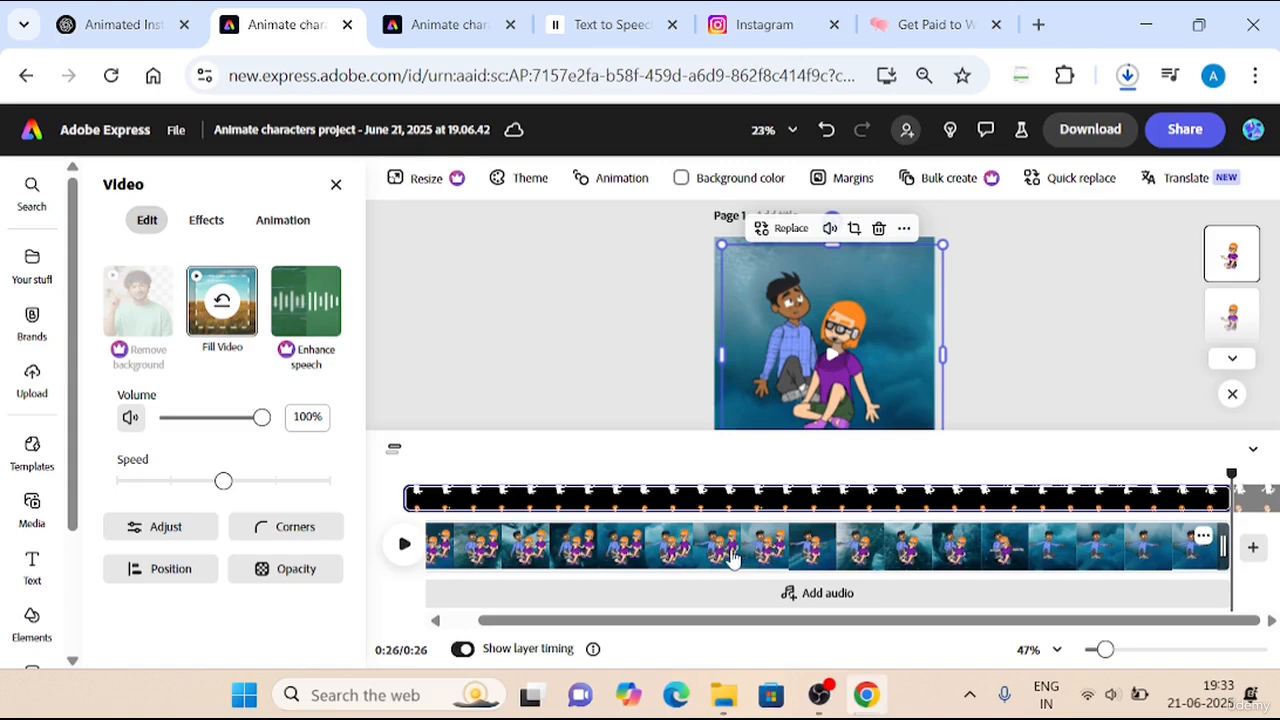
{"action": "left_click", "coordinate": [668, 553]}
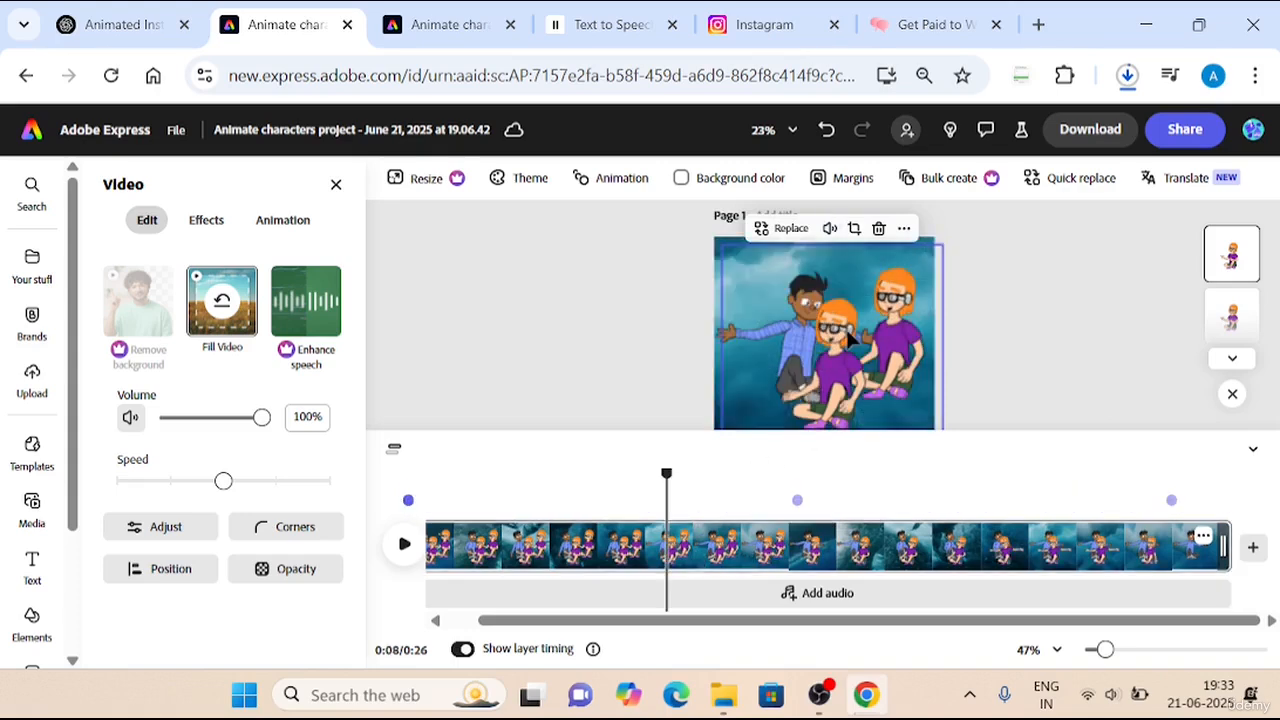
{"action": "left_click", "coordinate": [768, 449]}
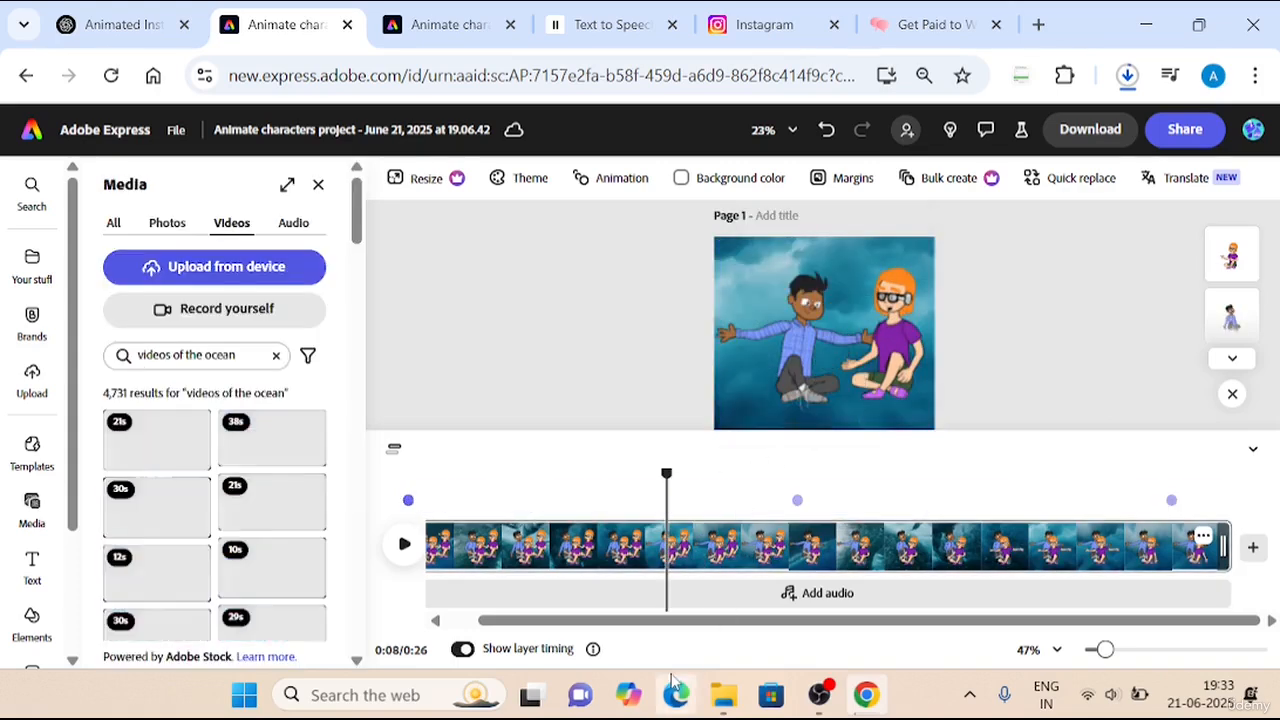
{"action": "left_click_drag", "start_coordinate": [634, 620], "coordinate": [505, 612]}
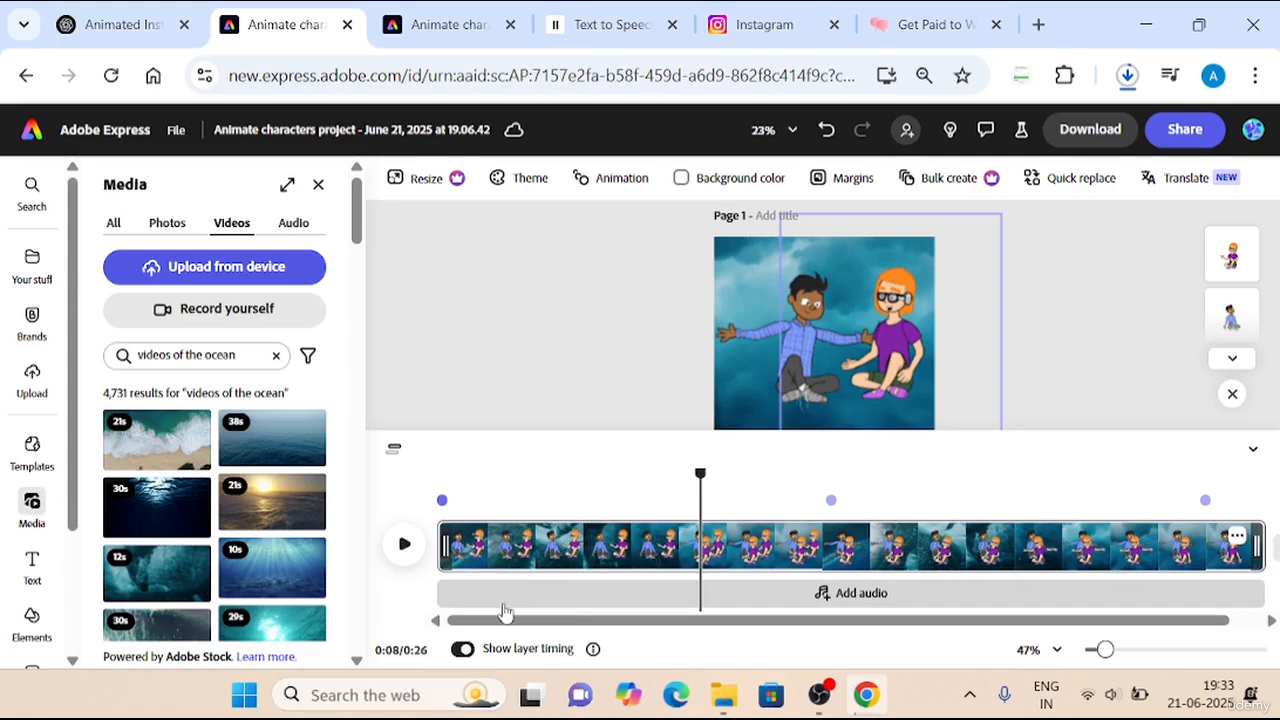
{"action": "left_click", "coordinate": [505, 603]}
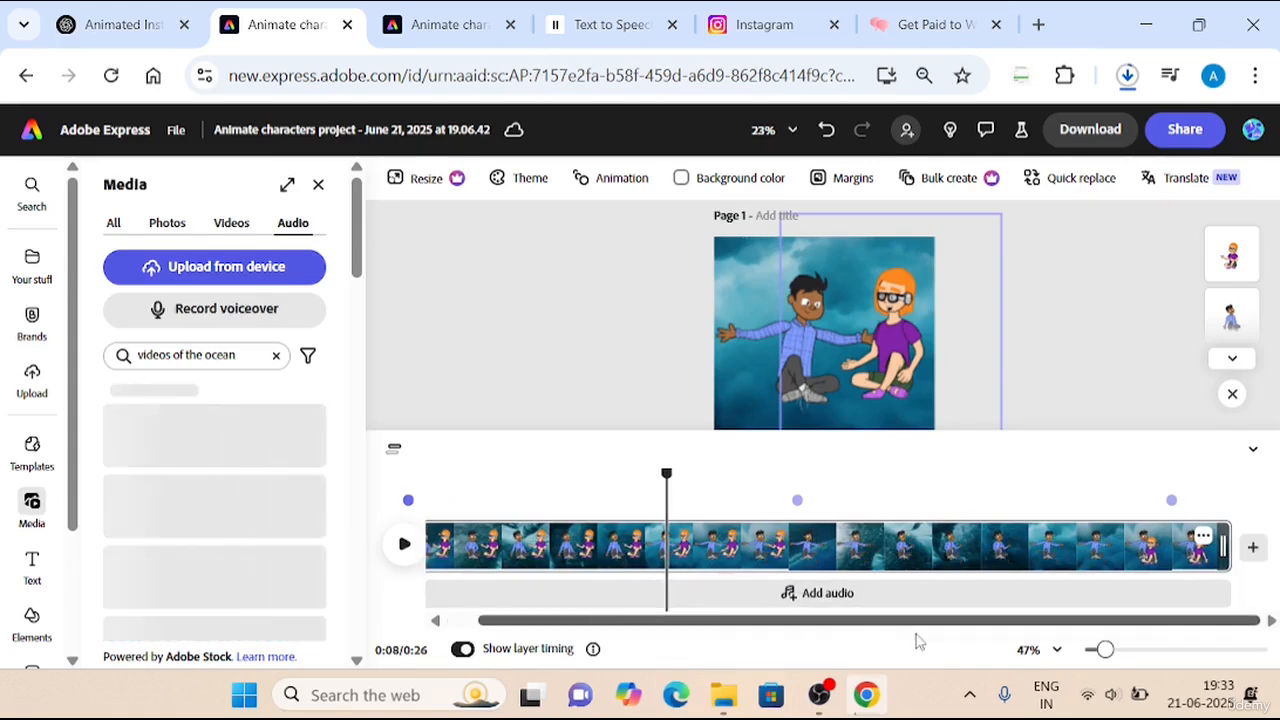
Extend the original girl character's clip timing to the end of the page at 0:26
{"action": "left_click", "coordinate": [778, 547]}
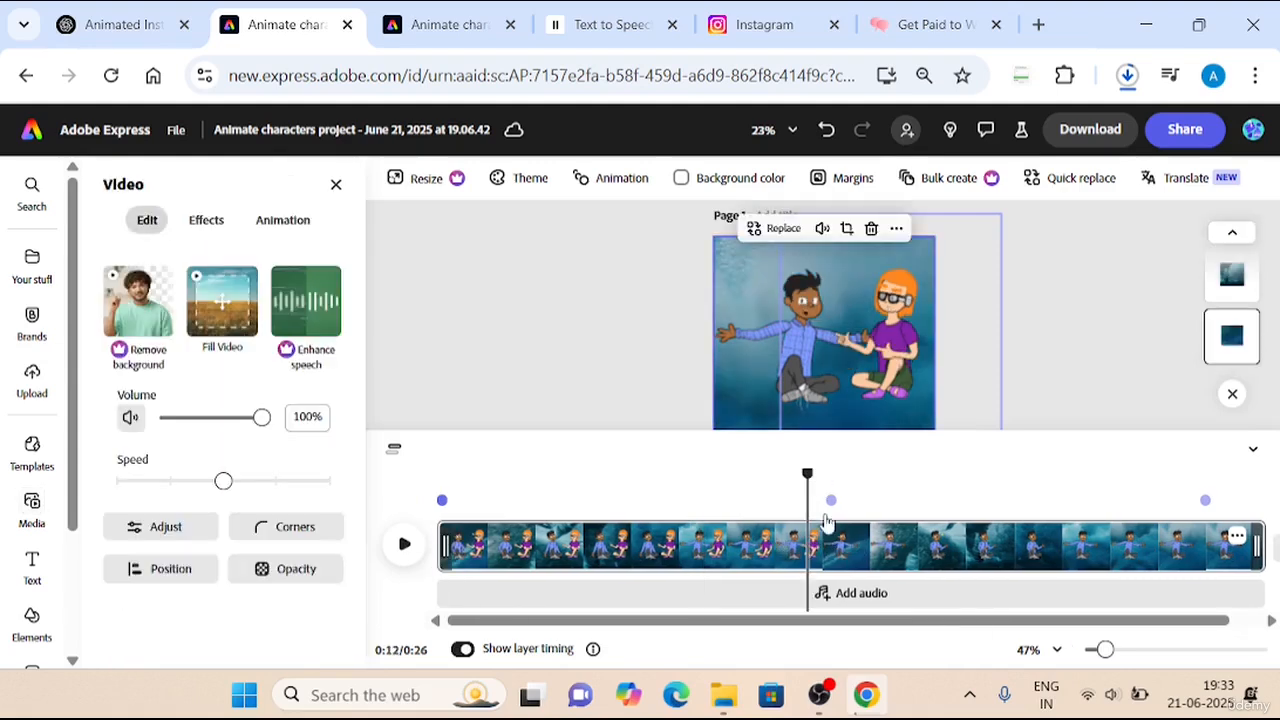
{"action": "left_click", "coordinate": [818, 562]}
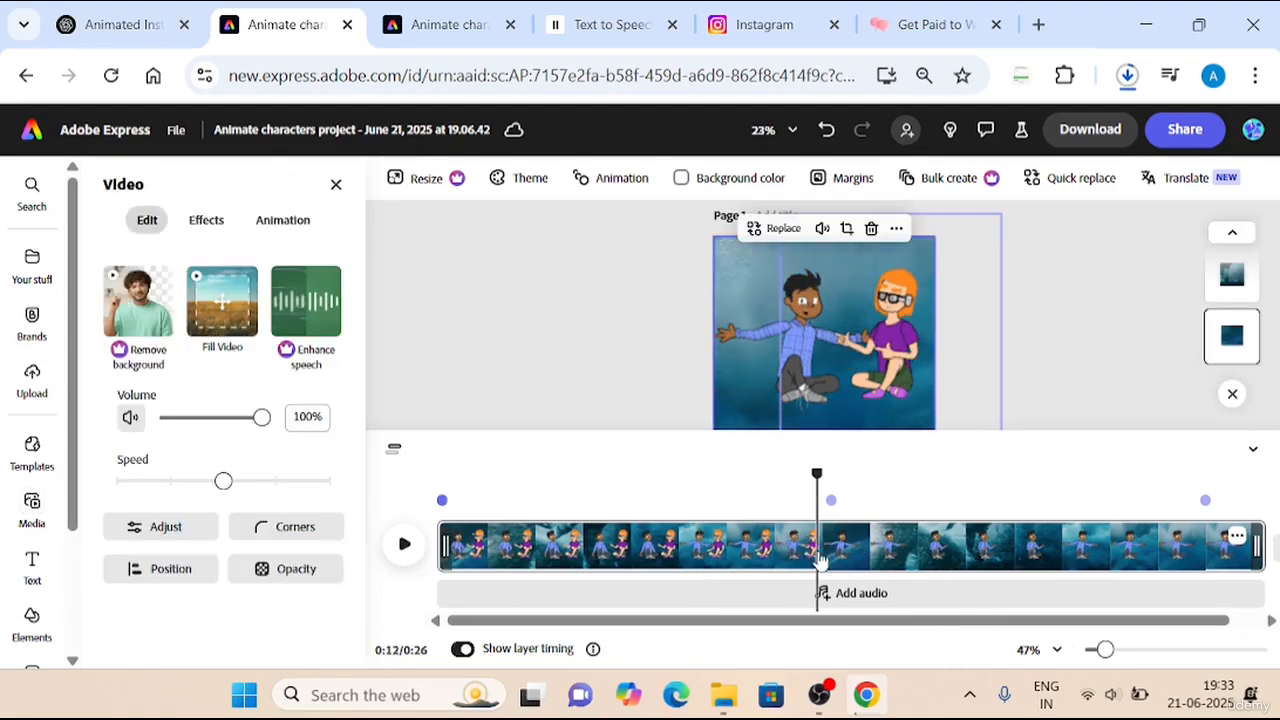
{"action": "left_click", "coordinate": [899, 556]}
{"action": "left_click", "coordinate": [838, 295]}
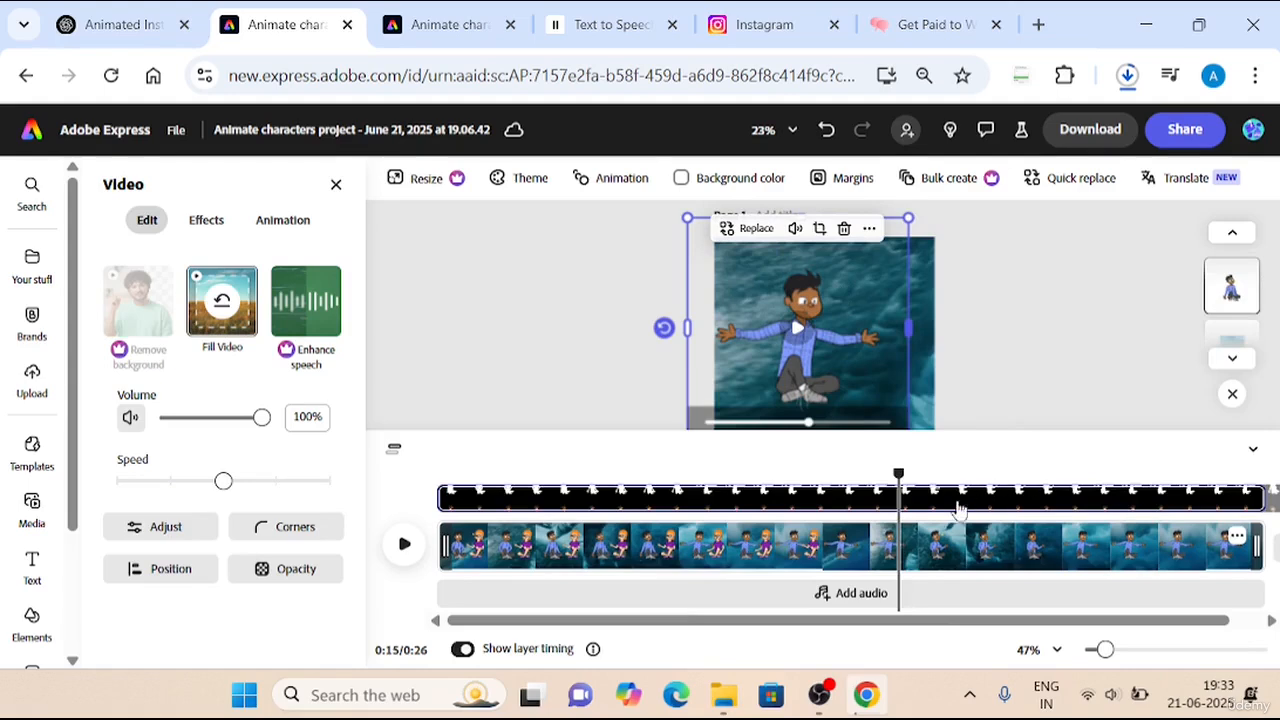
{"action": "left_click", "coordinate": [958, 510]}
{"action": "left_click", "coordinate": [840, 545]}
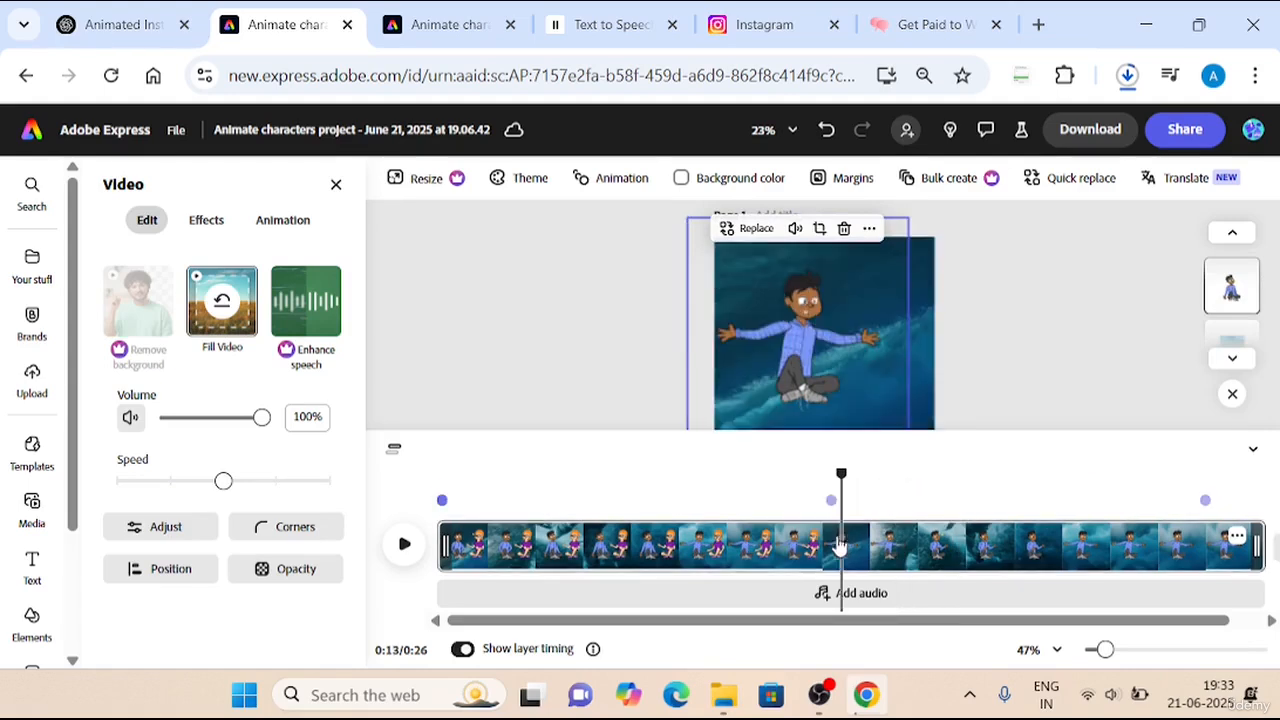
{"action": "left_click", "coordinate": [804, 540]}
{"action": "left_click", "coordinate": [900, 340]}
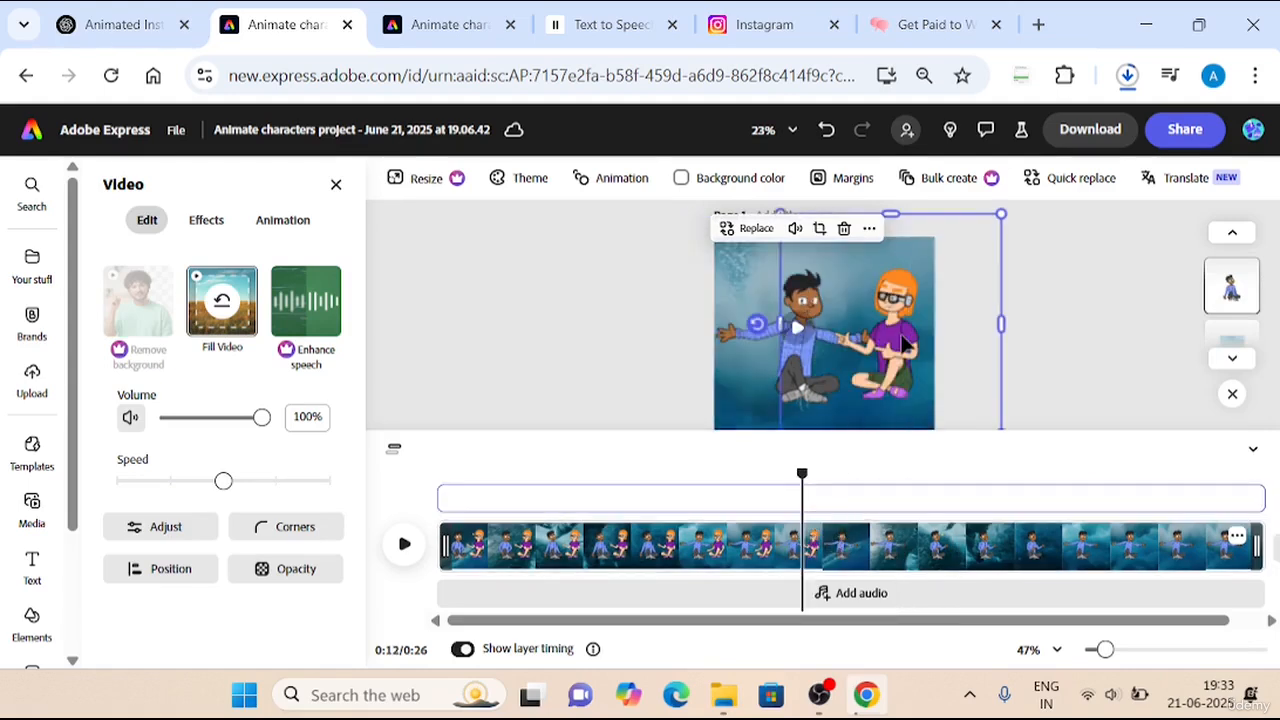
{"action": "left_click_drag", "start_coordinate": [822, 492], "coordinate": [1213, 508]}
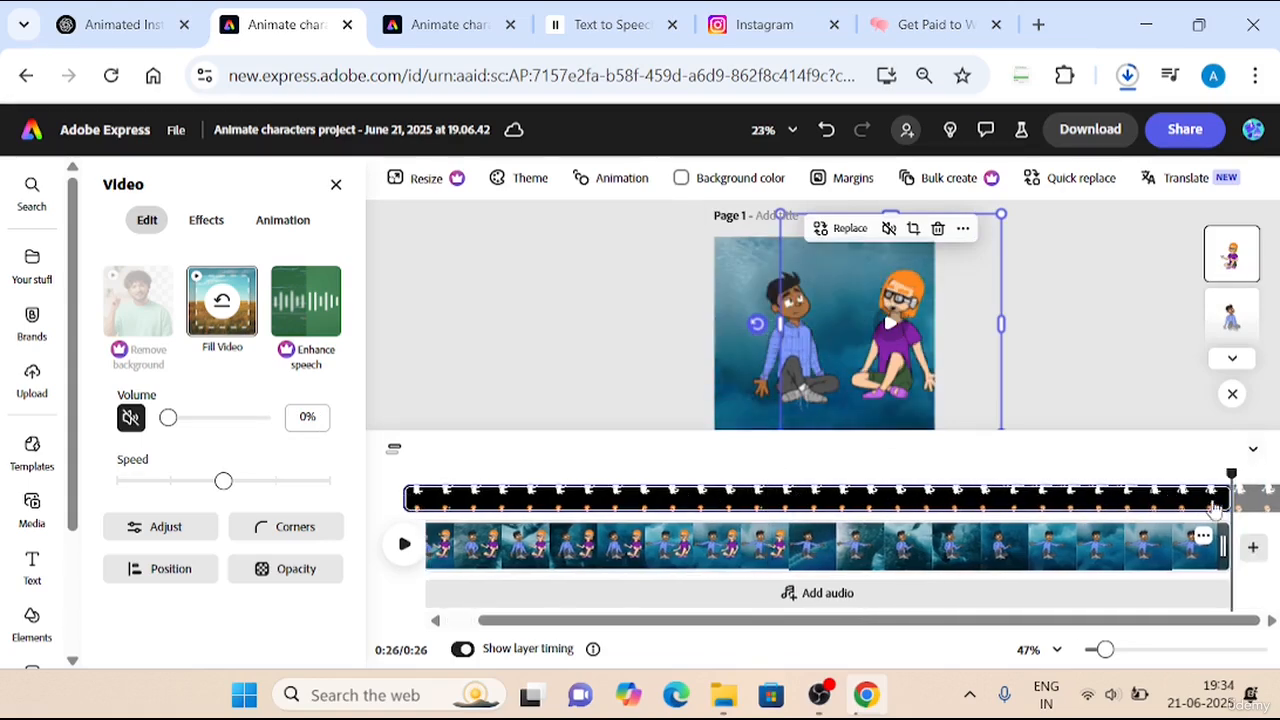
Play the whole scene to check that both characters stay on screen through the end
{"action": "left_click", "coordinate": [521, 308]}
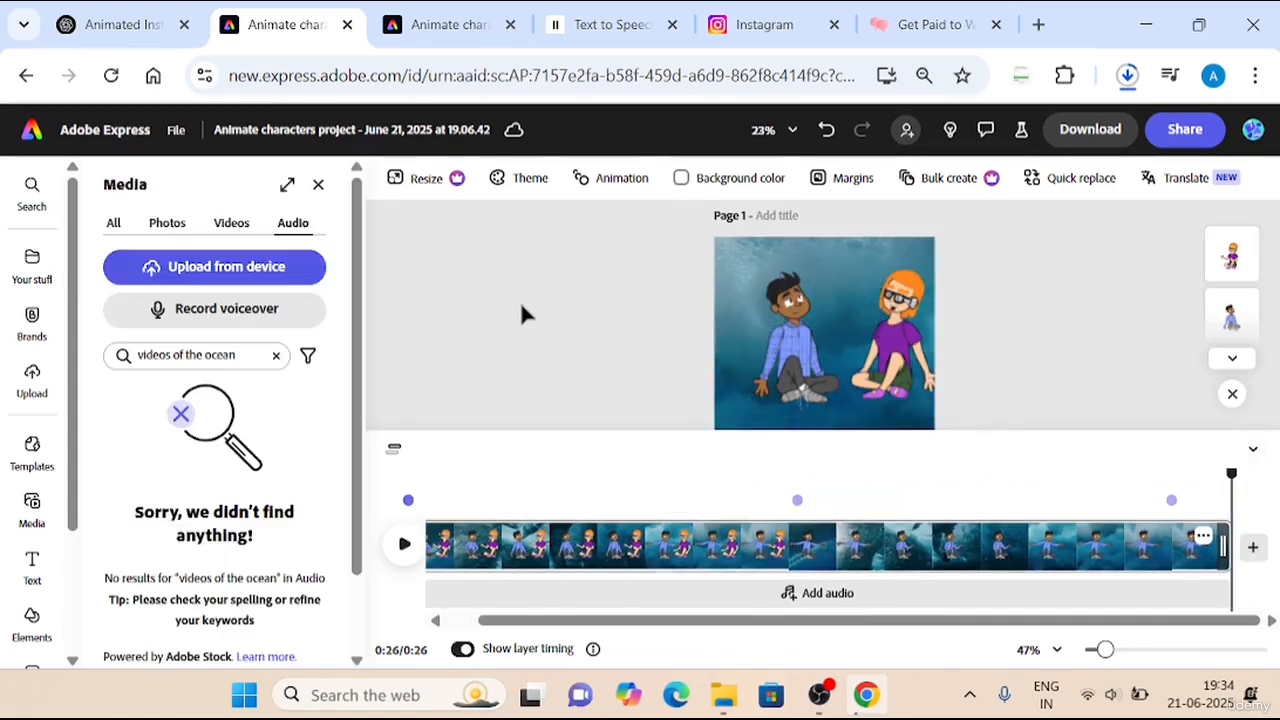
{"action": "left_click", "coordinate": [405, 546]}
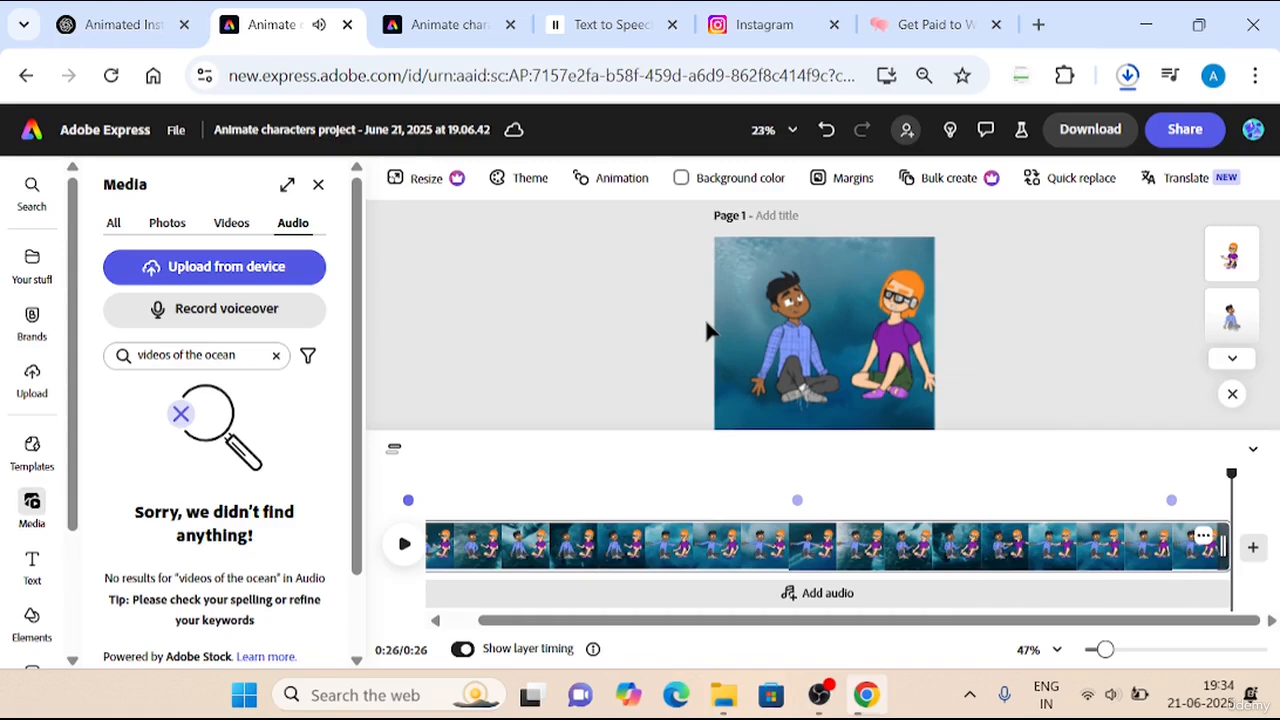
Switch to the Animate characters project created on June 21, 2025 at 19.18.50
{"action": "left_click", "coordinate": [600, 24]}
{"action": "left_click", "coordinate": [428, 14]}
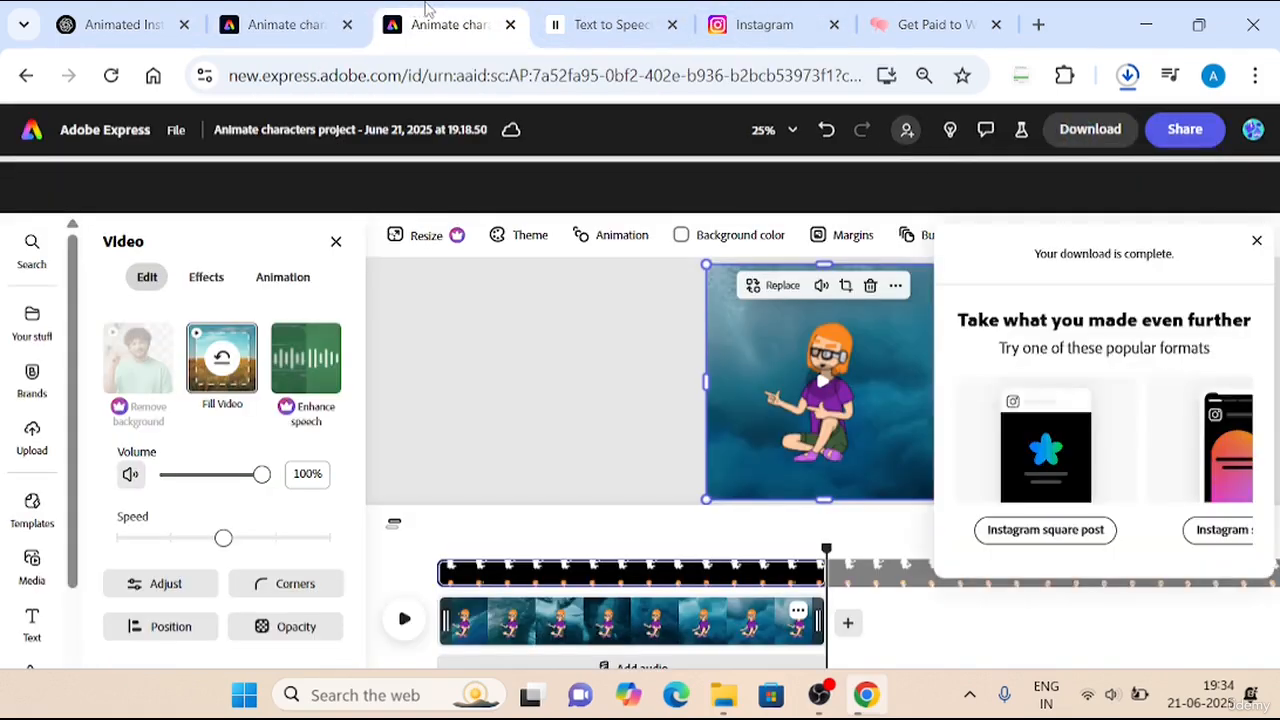
Check the Downloads folder for the exported video, return to the project and deselect the girl character's clip
{"action": "left_click", "coordinate": [1080, 130]}
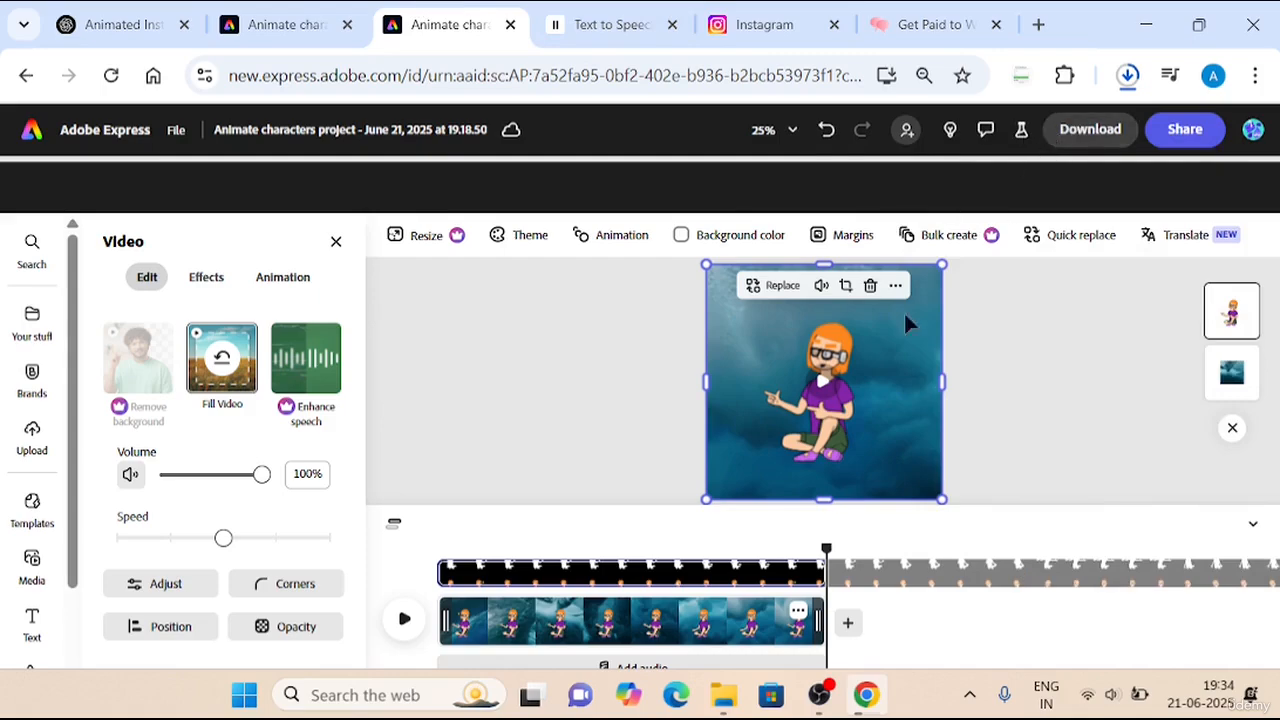
{"action": "left_click", "coordinate": [733, 705]}
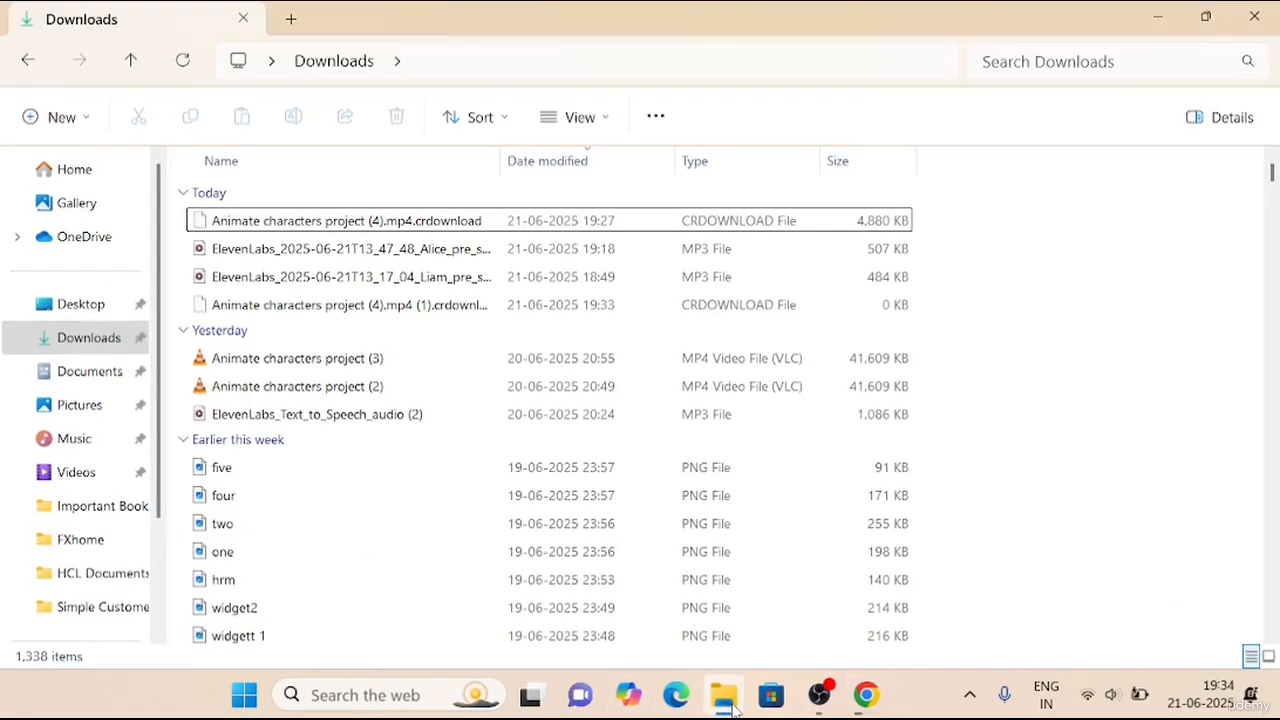
{"action": "left_click", "coordinate": [733, 700]}
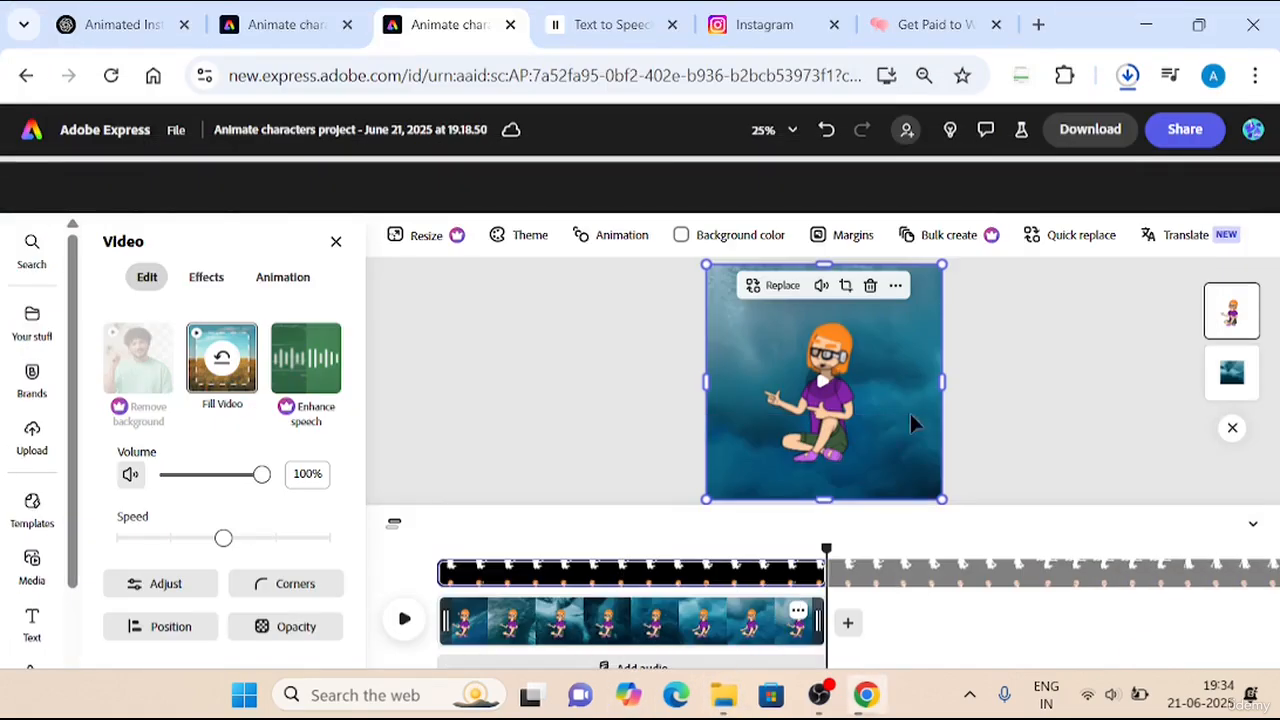
{"action": "key", "text": "Escape"}
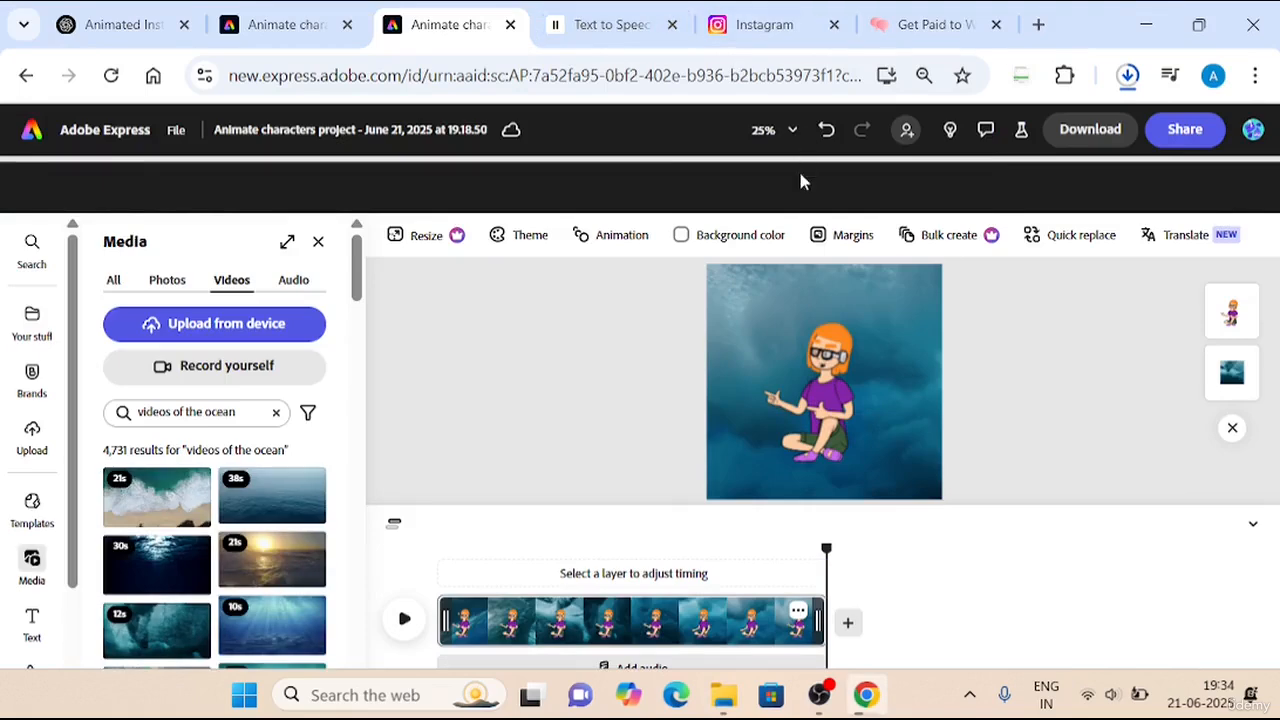
{"action": "left_click", "coordinate": [347, 10]}
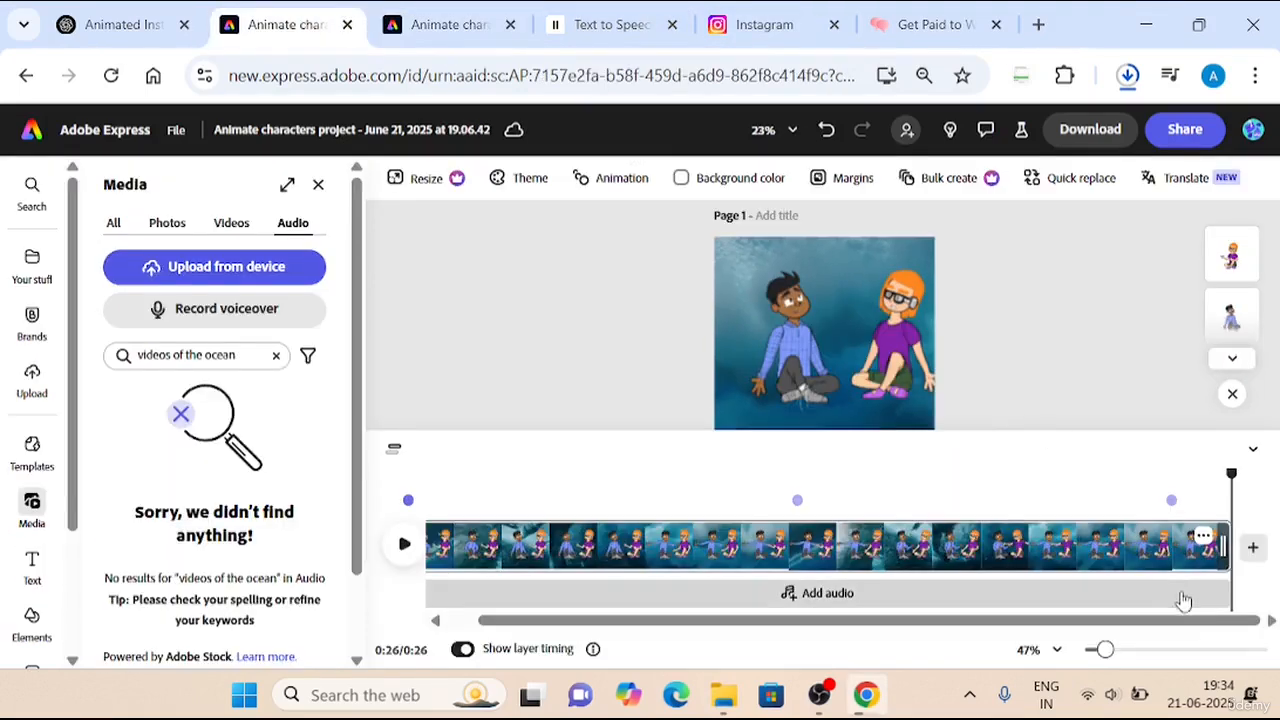
{"action": "left_click", "coordinate": [1253, 547]}
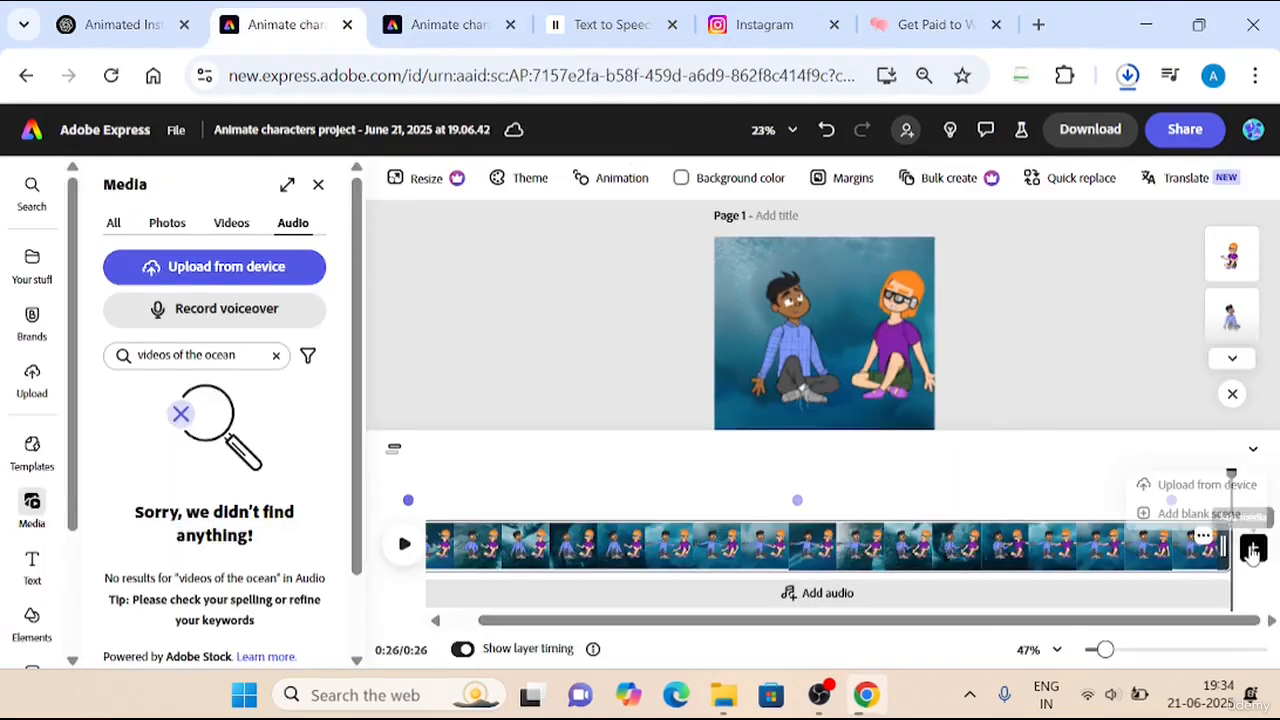
{"action": "left_click", "coordinate": [1147, 480]}
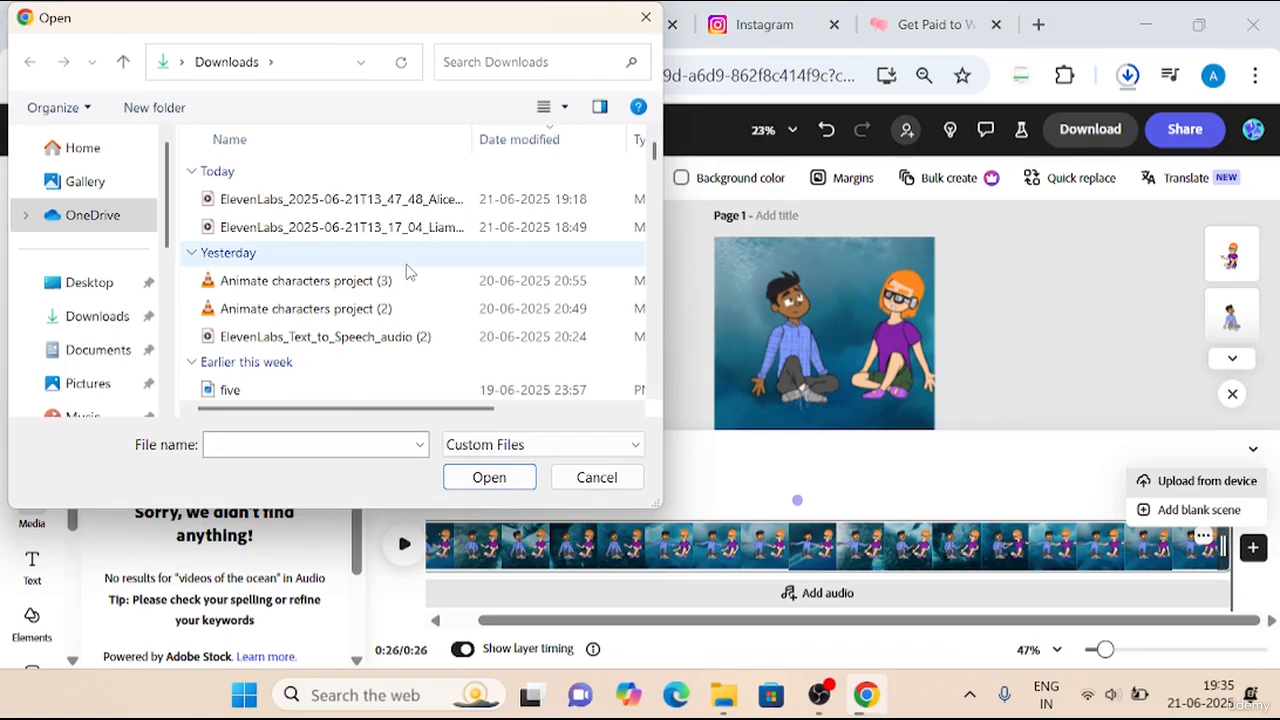
{"action": "left_click", "coordinate": [596, 477]}
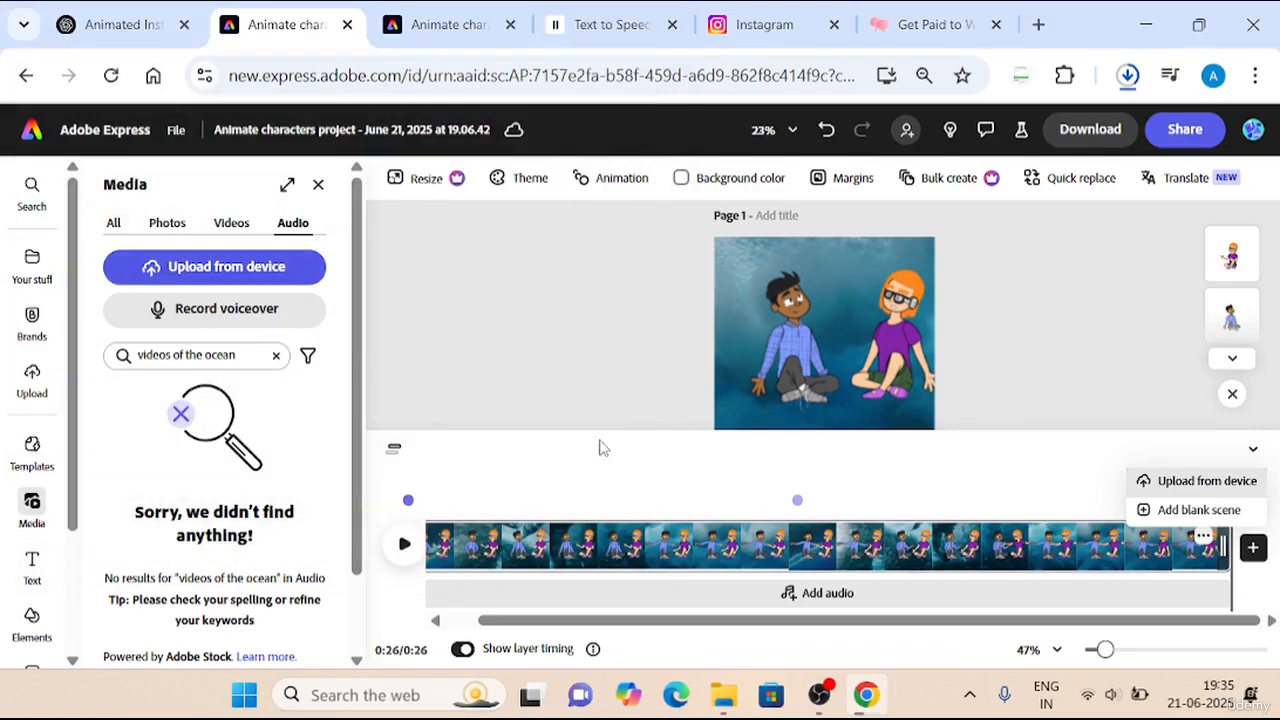
Download the Animate characters project of June 21, 2025 at 19.18.50 as MP4 at Custom (Original size) resolution
{"action": "left_click", "coordinate": [498, 24]}
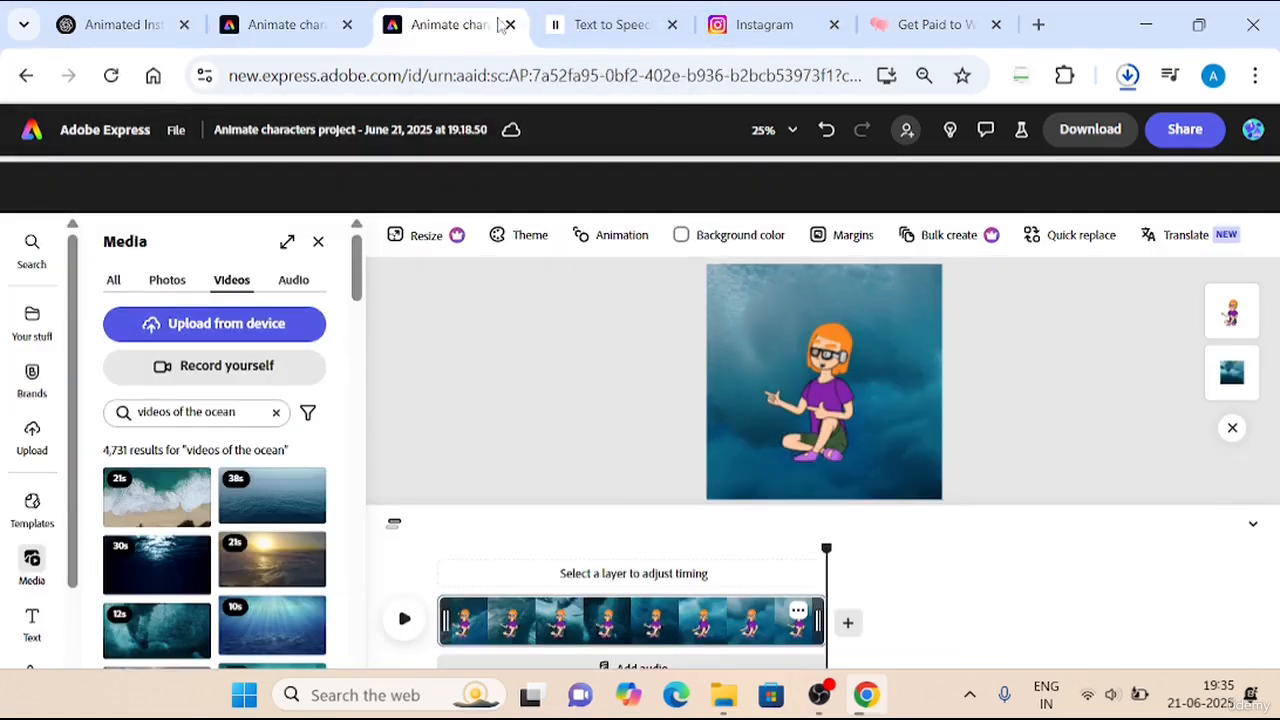
{"action": "left_click", "coordinate": [1053, 133]}
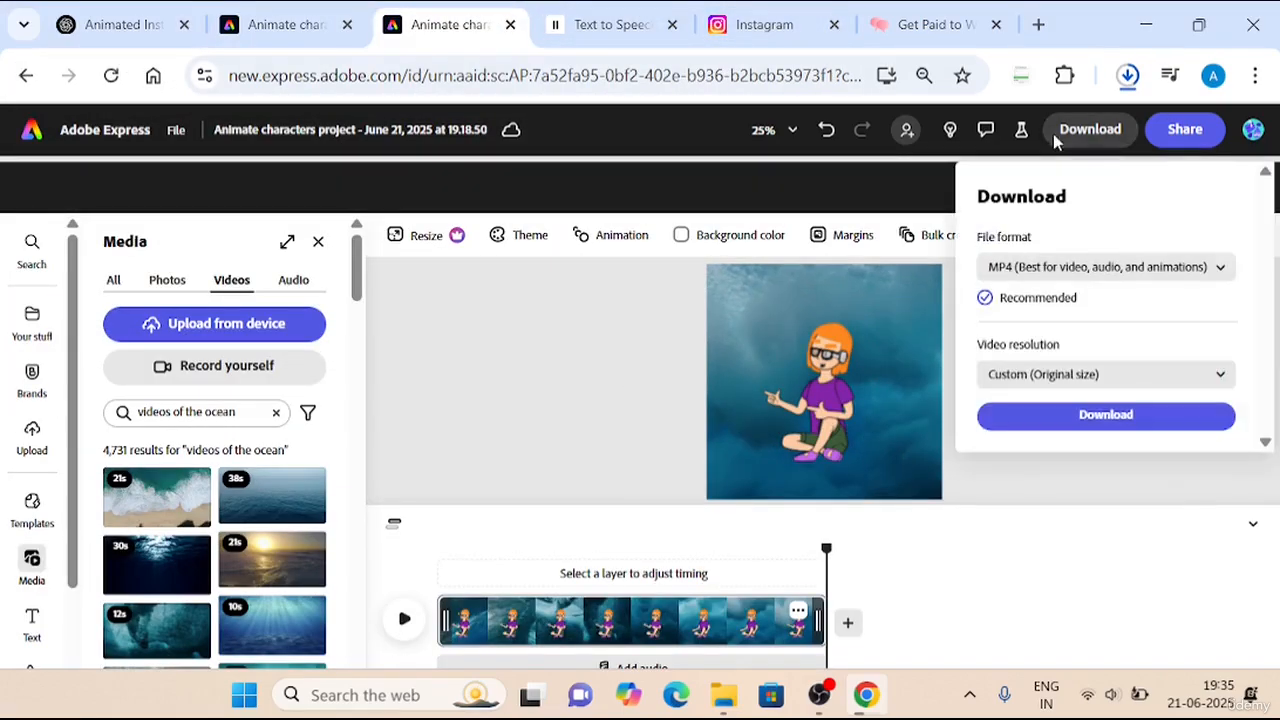
{"action": "left_click", "coordinate": [433, 376]}
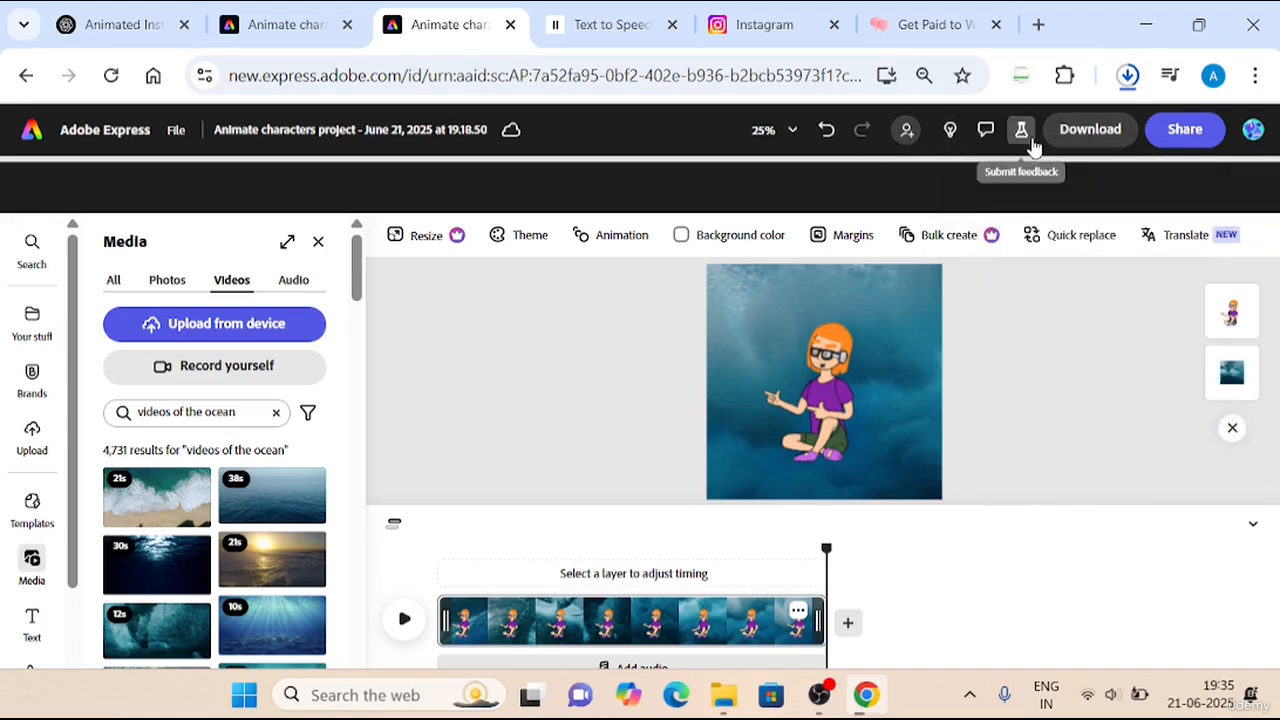
{"action": "left_click", "coordinate": [1100, 129]}
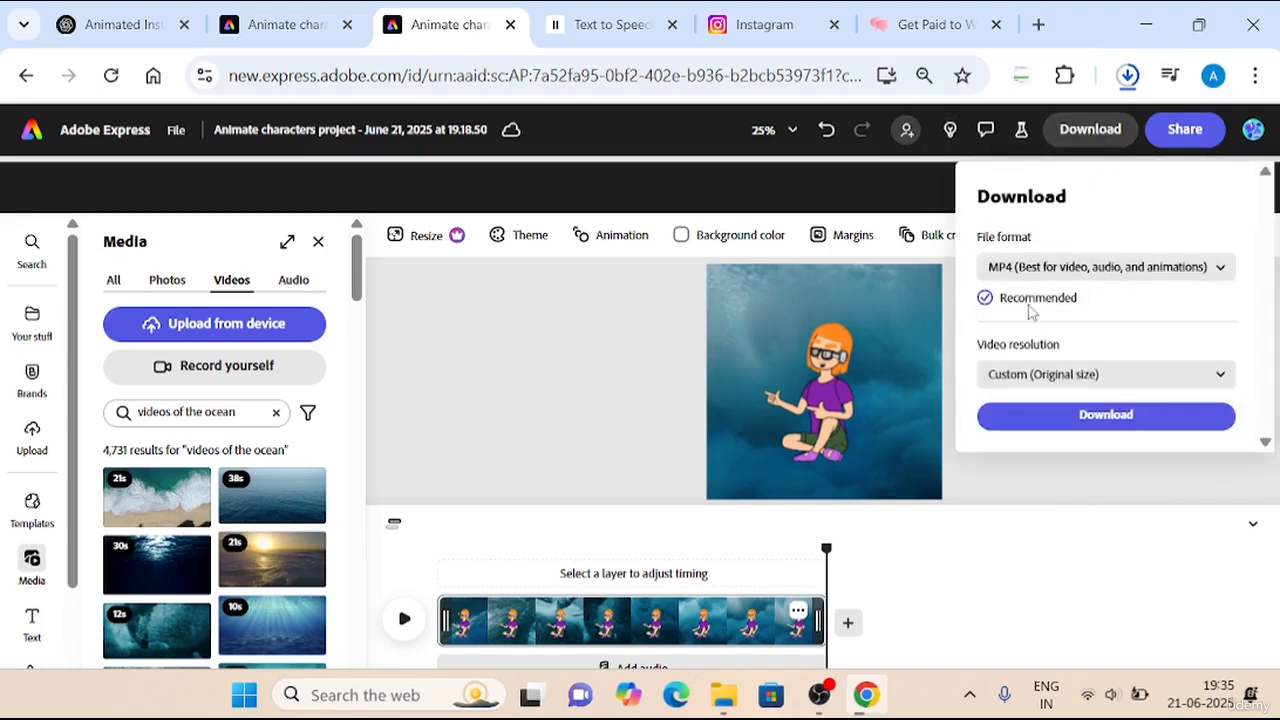
{"action": "left_click", "coordinate": [1014, 416]}
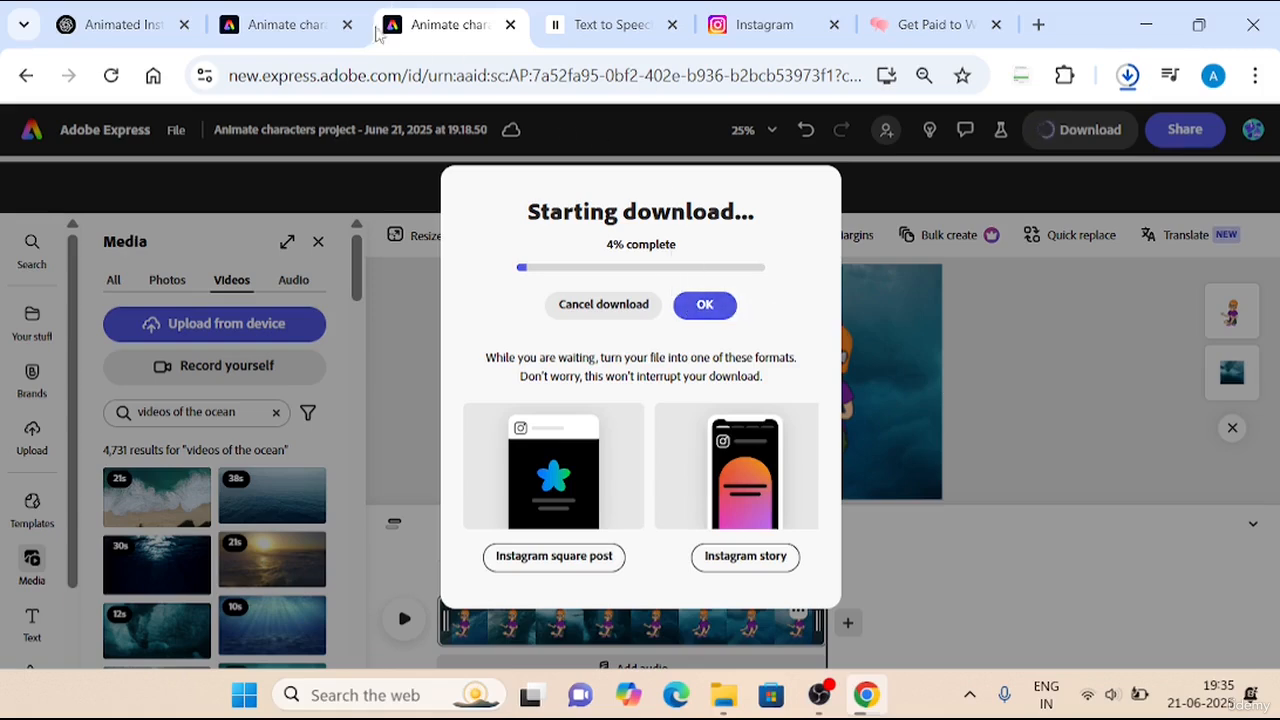
Look in the Downloads folder for the new MP4 and return to the two-character project of 19.06.42
{"action": "left_click", "coordinate": [724, 695]}
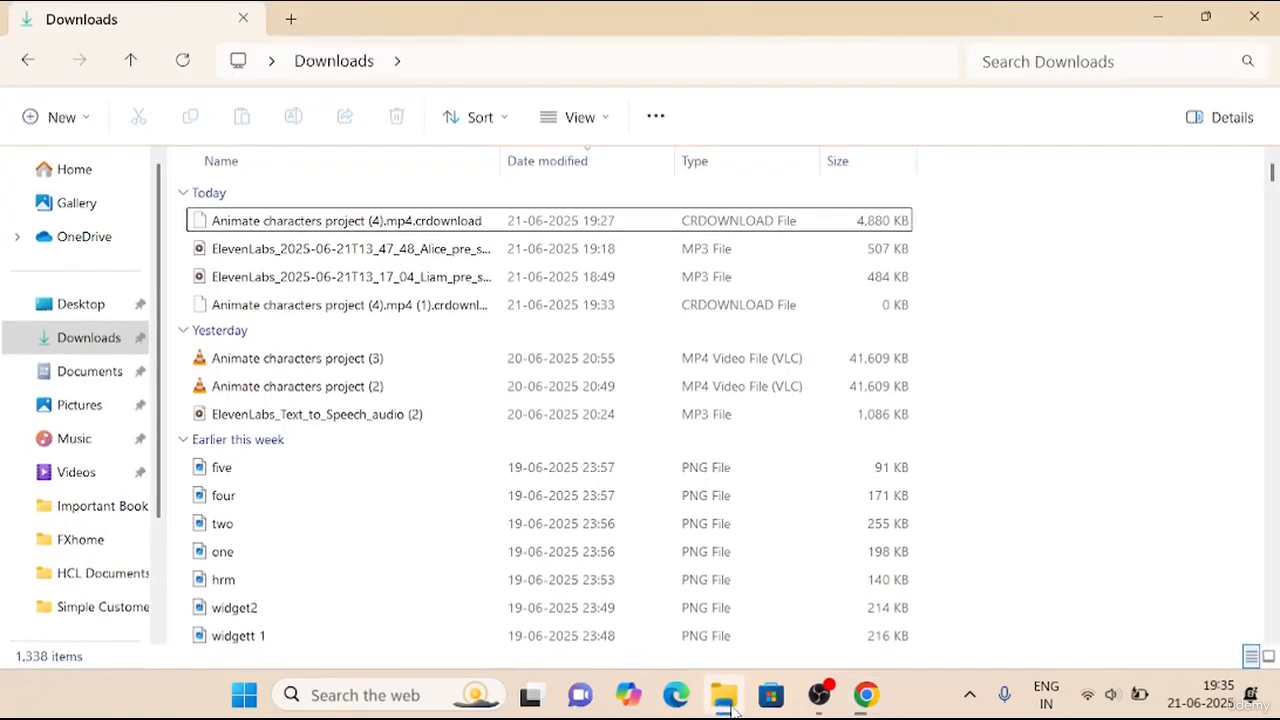
{"action": "left_click", "coordinate": [731, 705]}
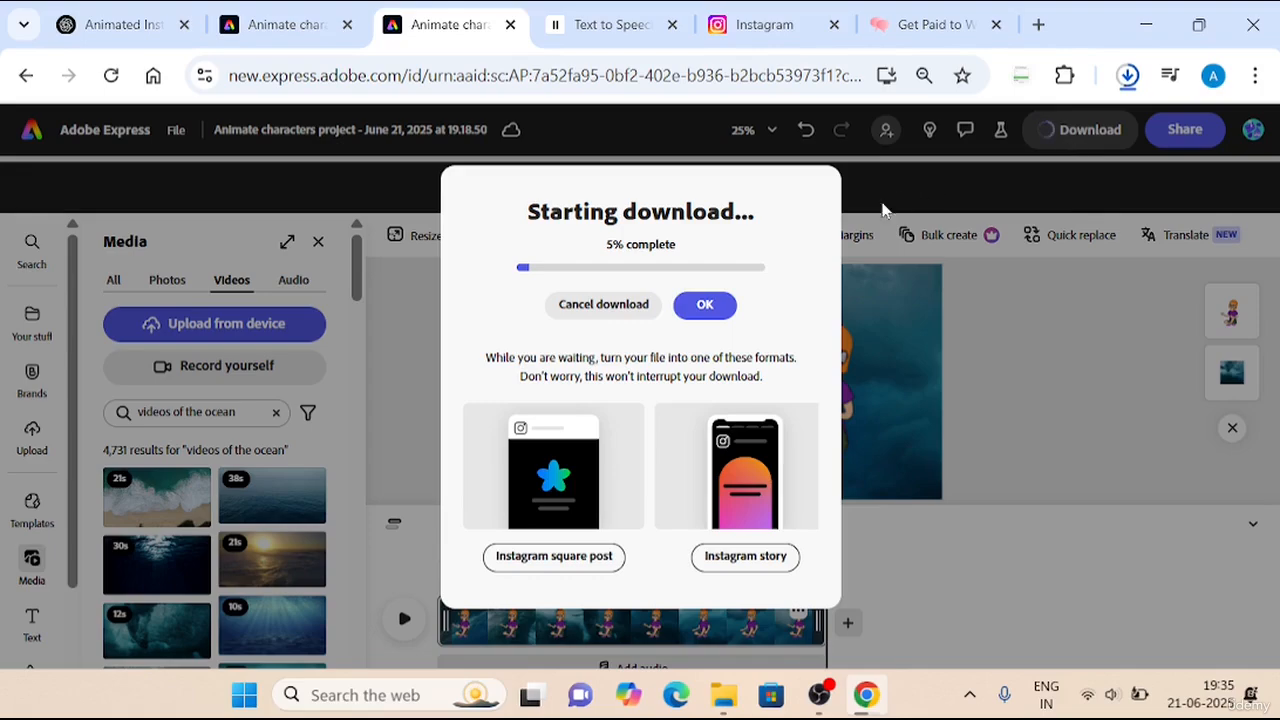
{"action": "left_click", "coordinate": [287, 12]}
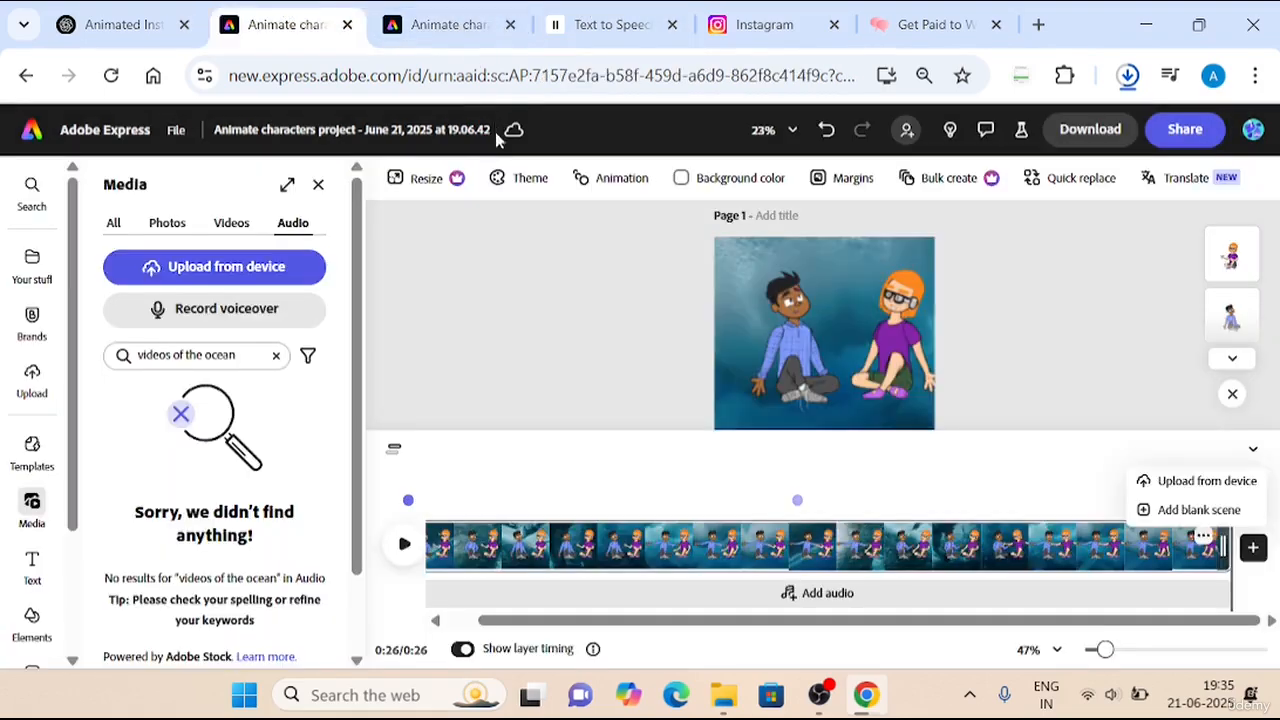
Switch to Instagram and review the posts and reels published on the cartoon animation profile
{"action": "left_click", "coordinate": [760, 24]}
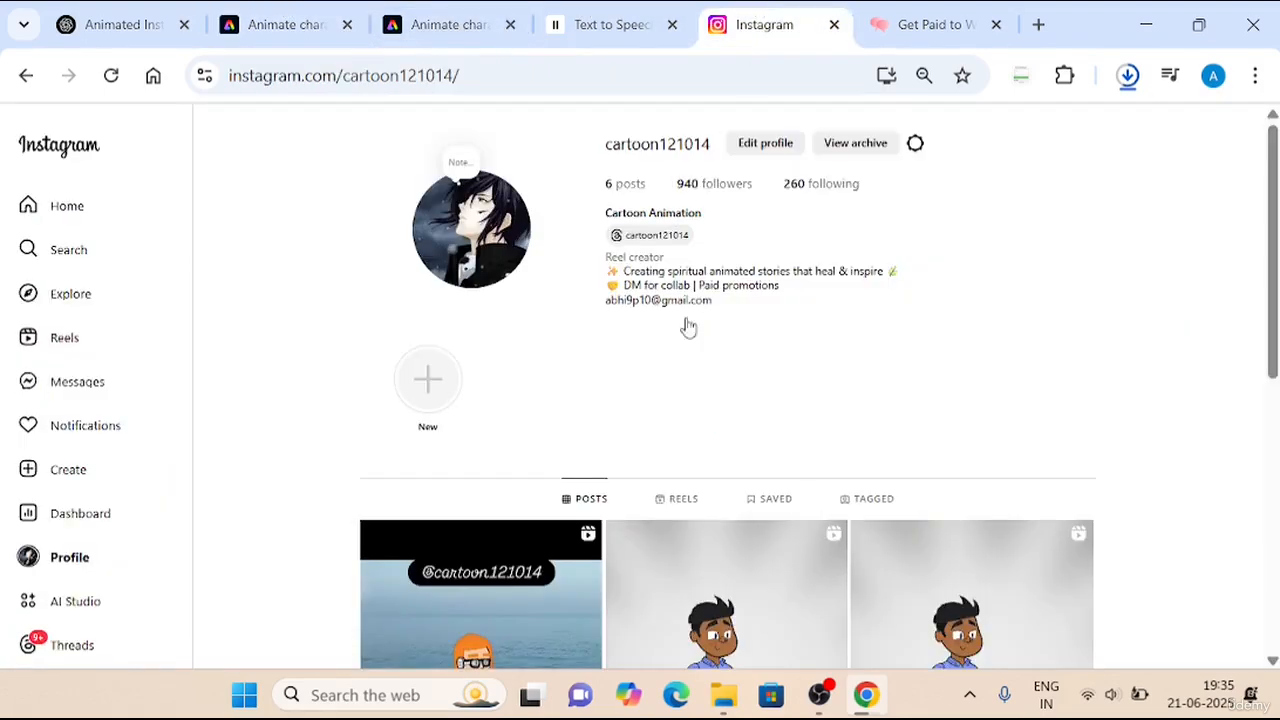
{"action": "scroll", "coordinate": [641, 463], "scroll_direction": "down", "scroll_amount": 2}
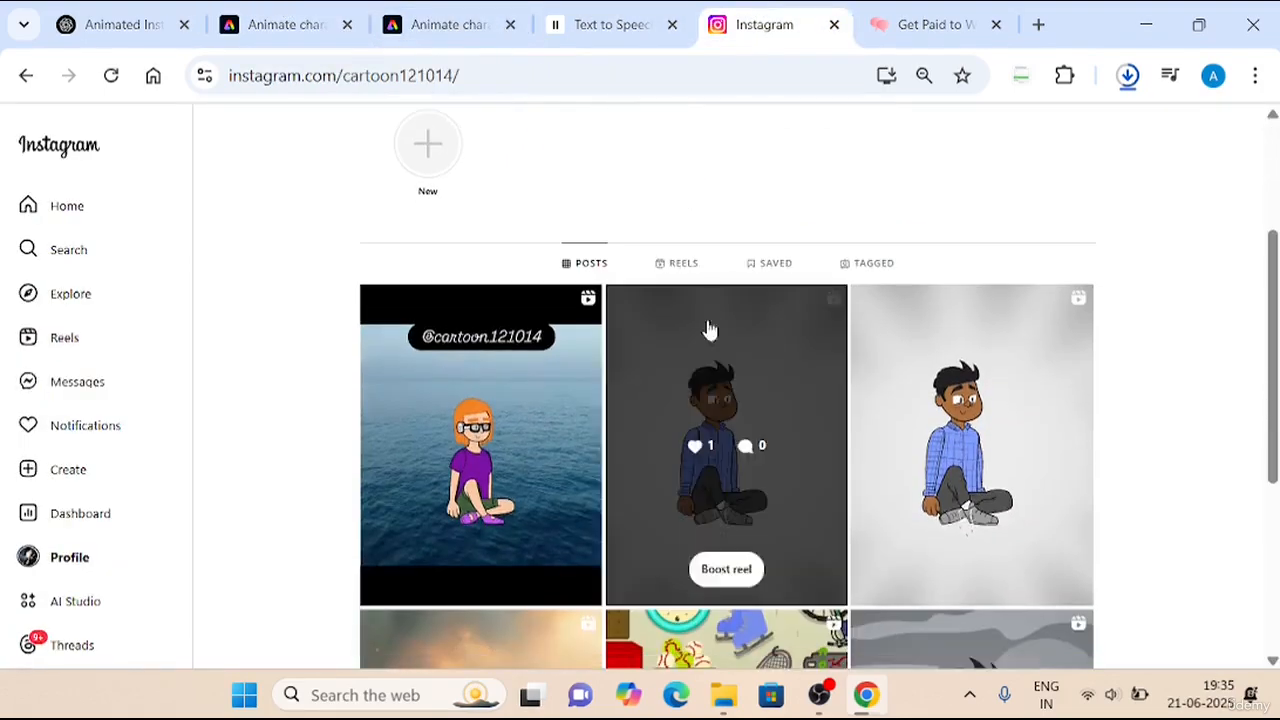
{"action": "left_click", "coordinate": [684, 263]}
{"action": "scroll", "coordinate": [725, 278], "scroll_direction": "down", "scroll_amount": 5}
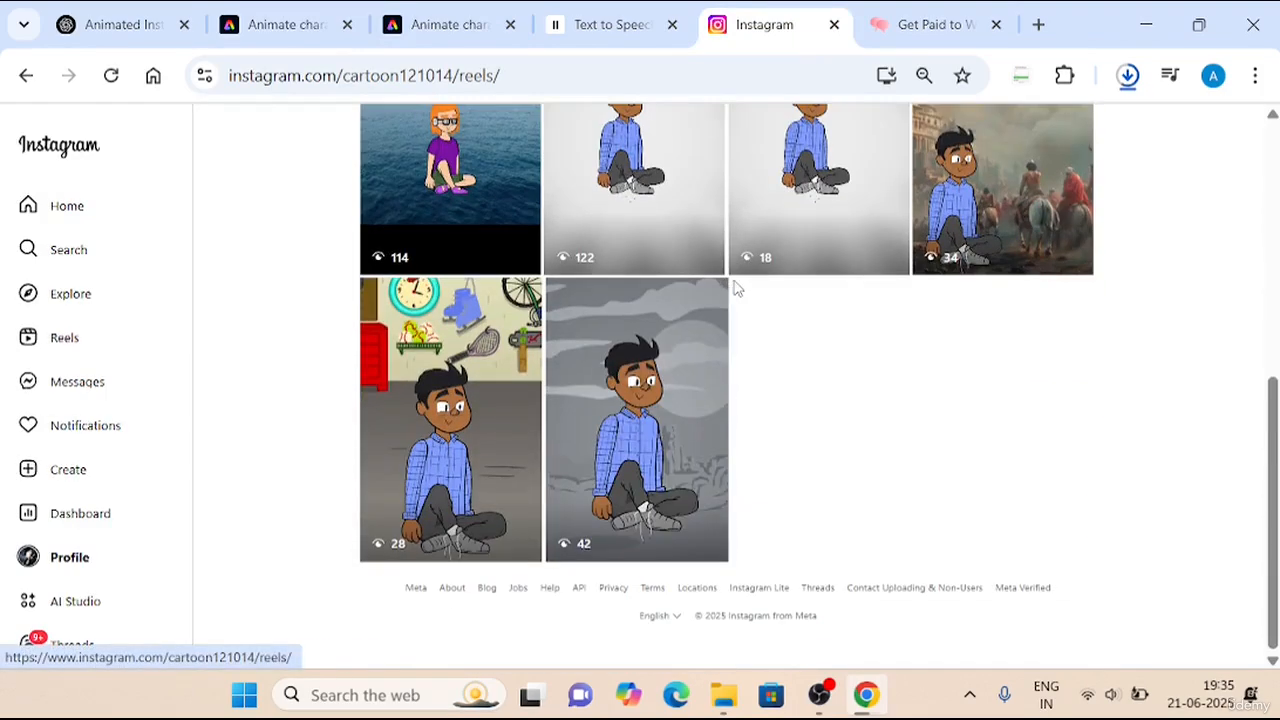
{"action": "scroll", "coordinate": [803, 491], "scroll_direction": "up", "scroll_amount": 3}
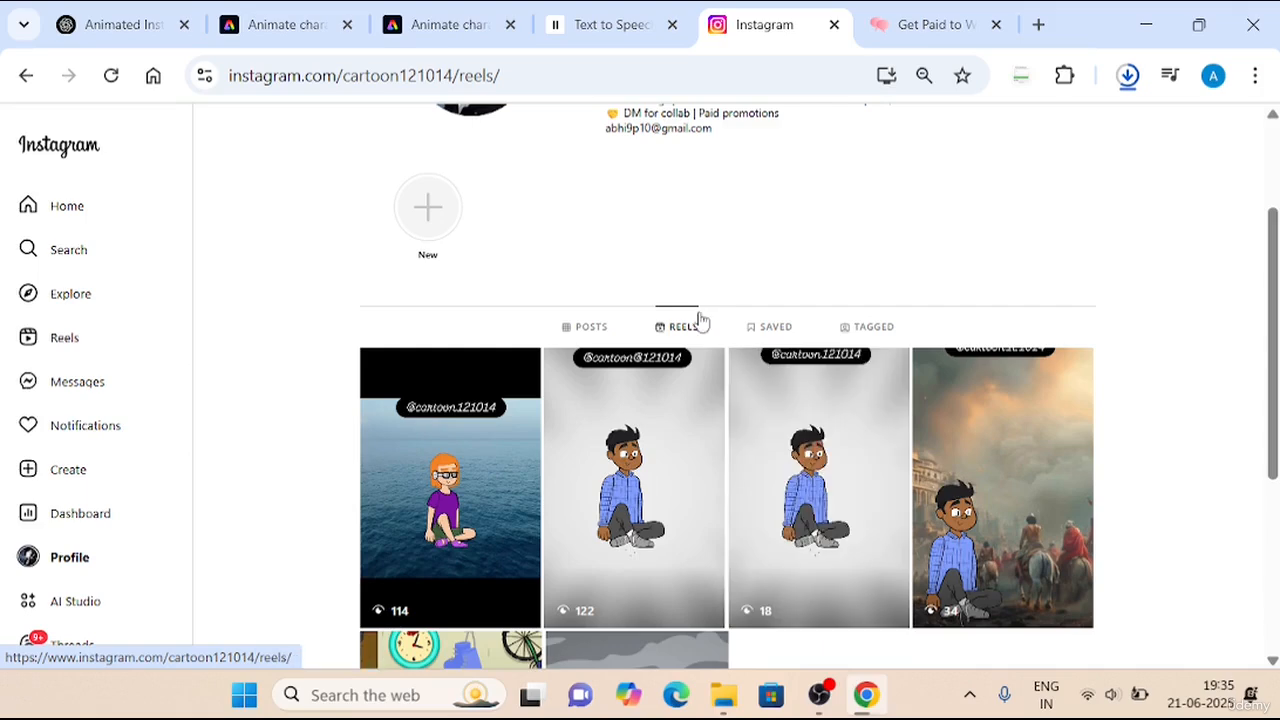
{"action": "left_click", "coordinate": [432, 210]}
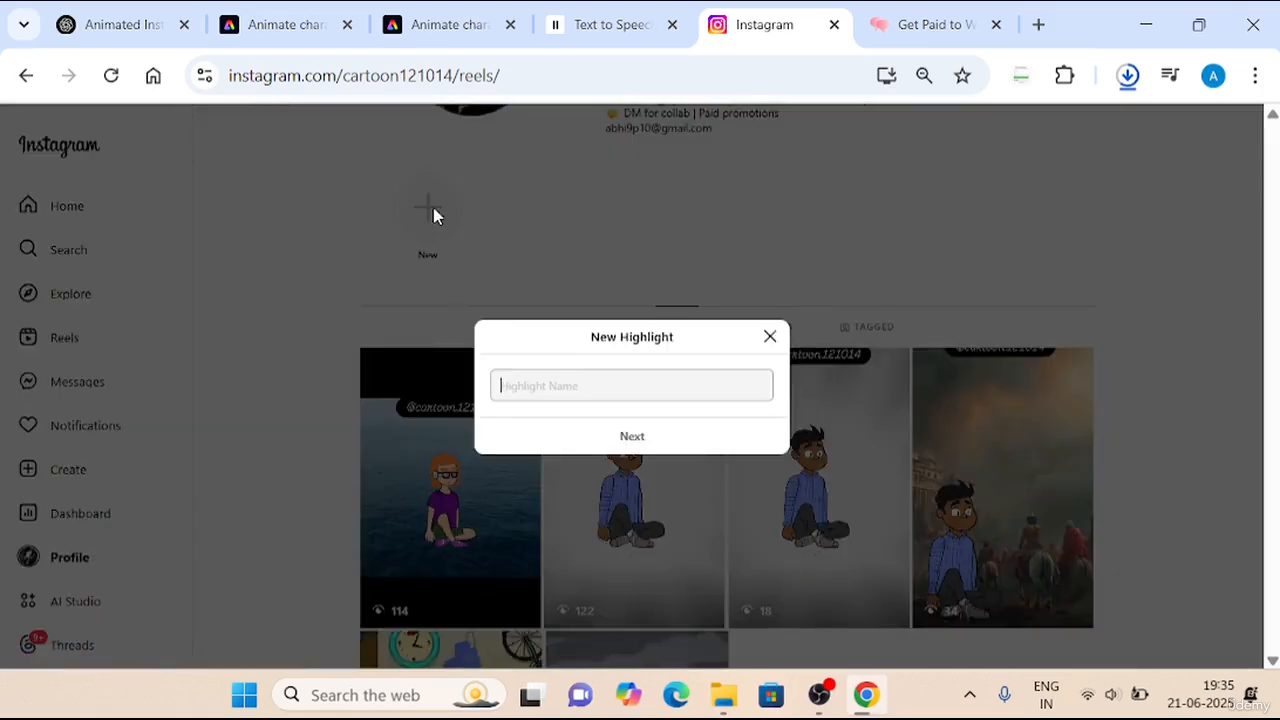
{"action": "left_click", "coordinate": [776, 342]}
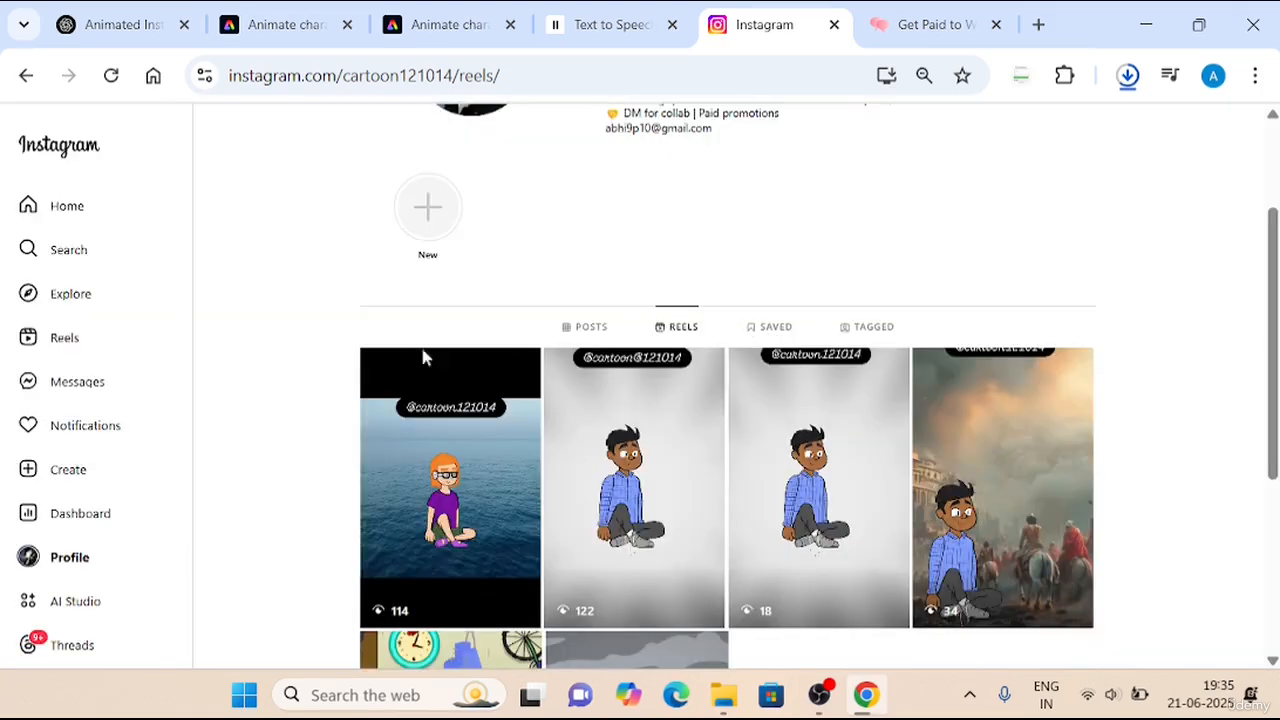
{"action": "scroll", "coordinate": [5, 382], "scroll_direction": "down", "scroll_amount": 3}
{"action": "scroll", "coordinate": [60, 375], "scroll_direction": "up", "scroll_amount": 1}
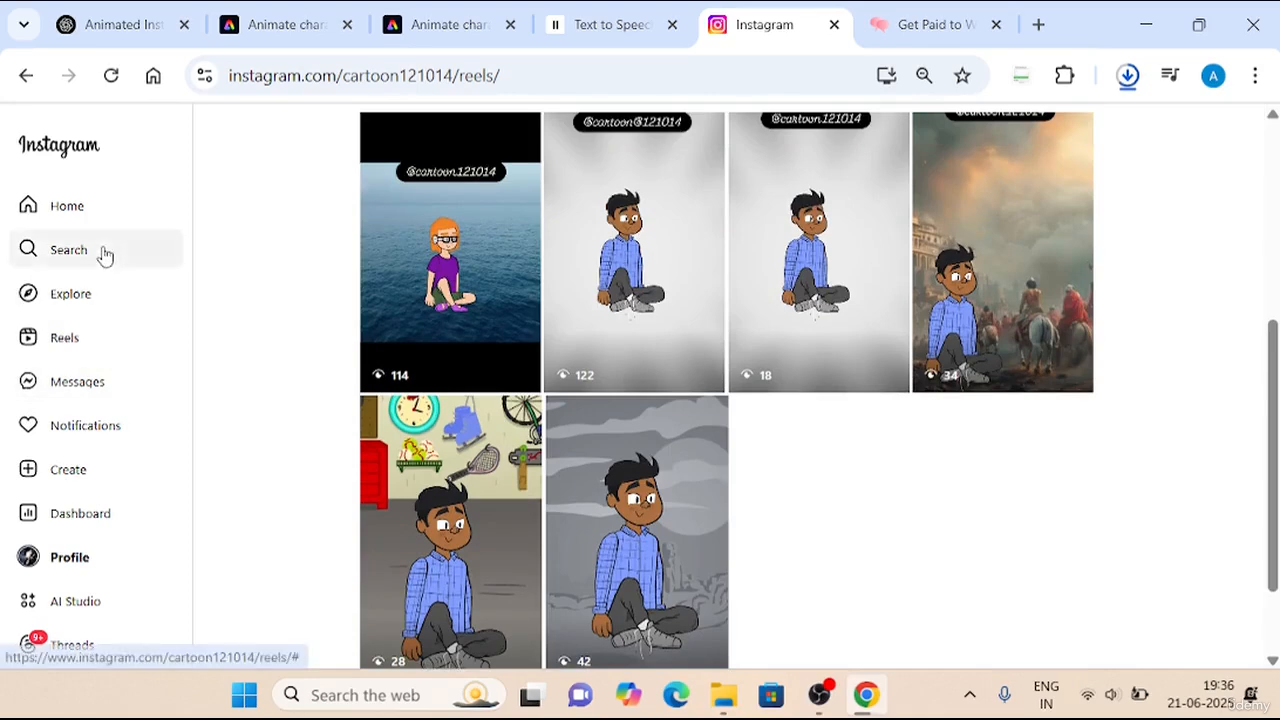
{"action": "left_click", "coordinate": [64, 337]}
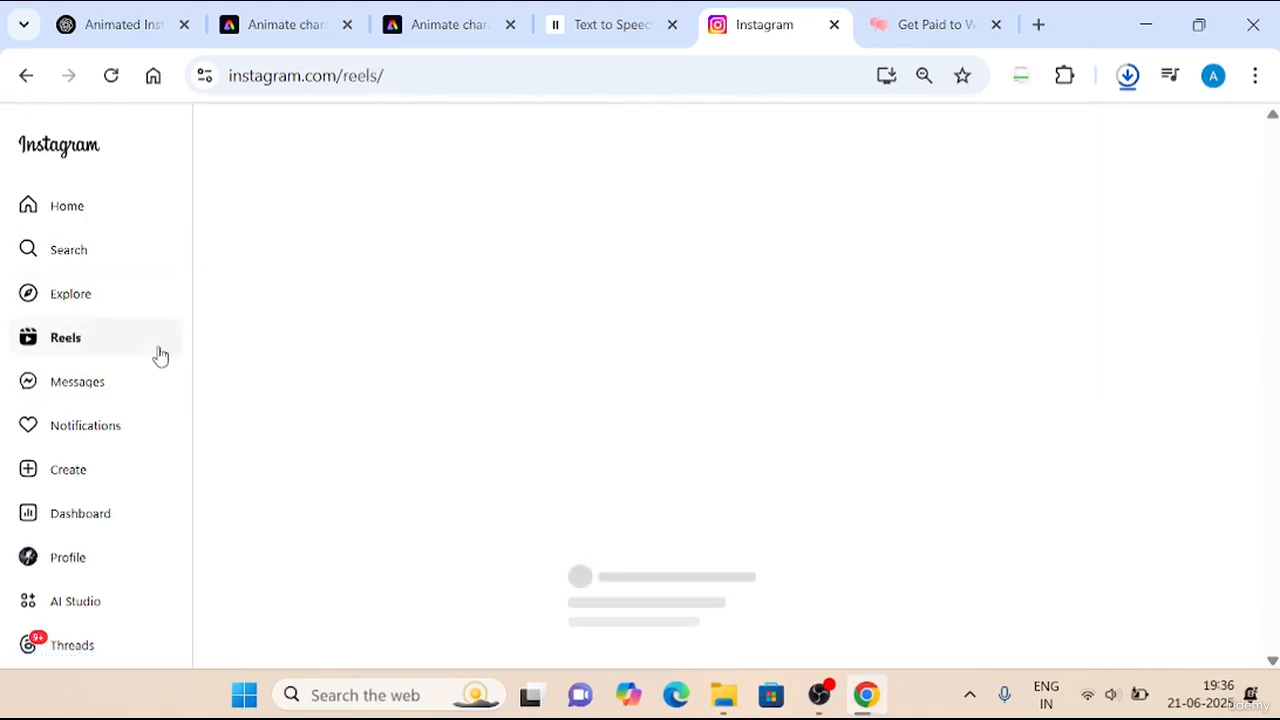
{"action": "left_click", "coordinate": [91, 482]}
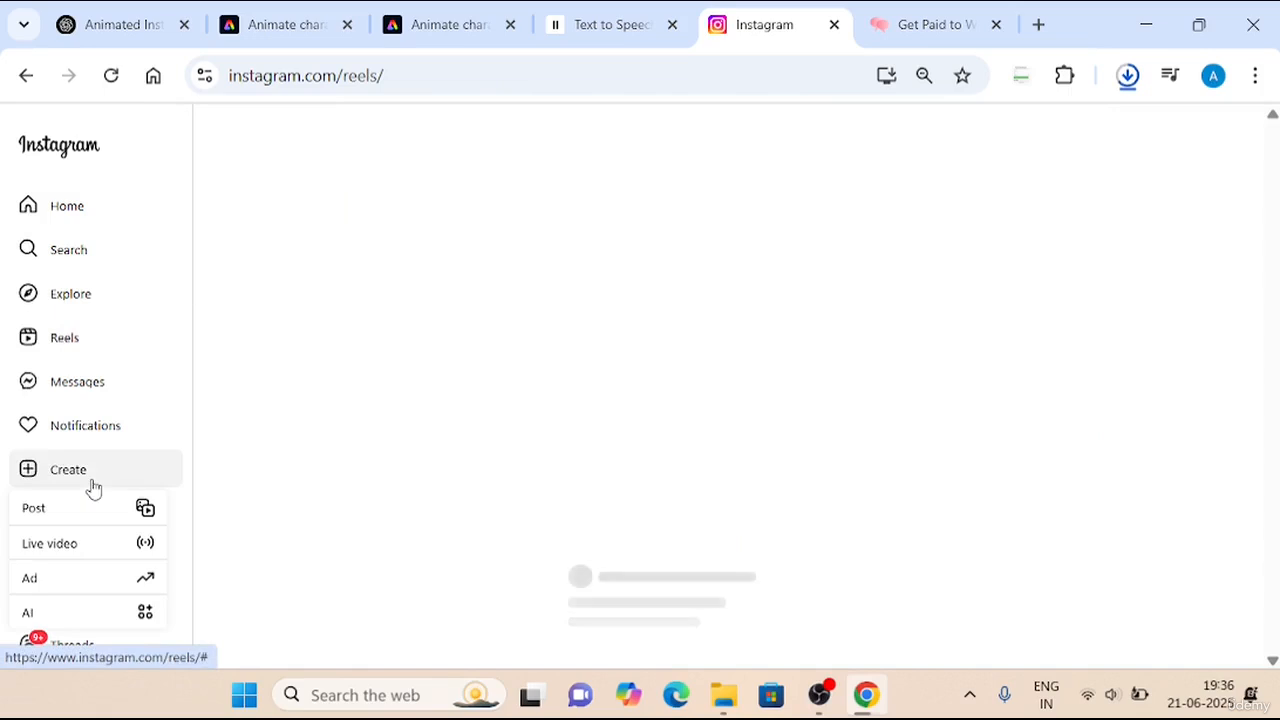
{"action": "left_click", "coordinate": [73, 514]}
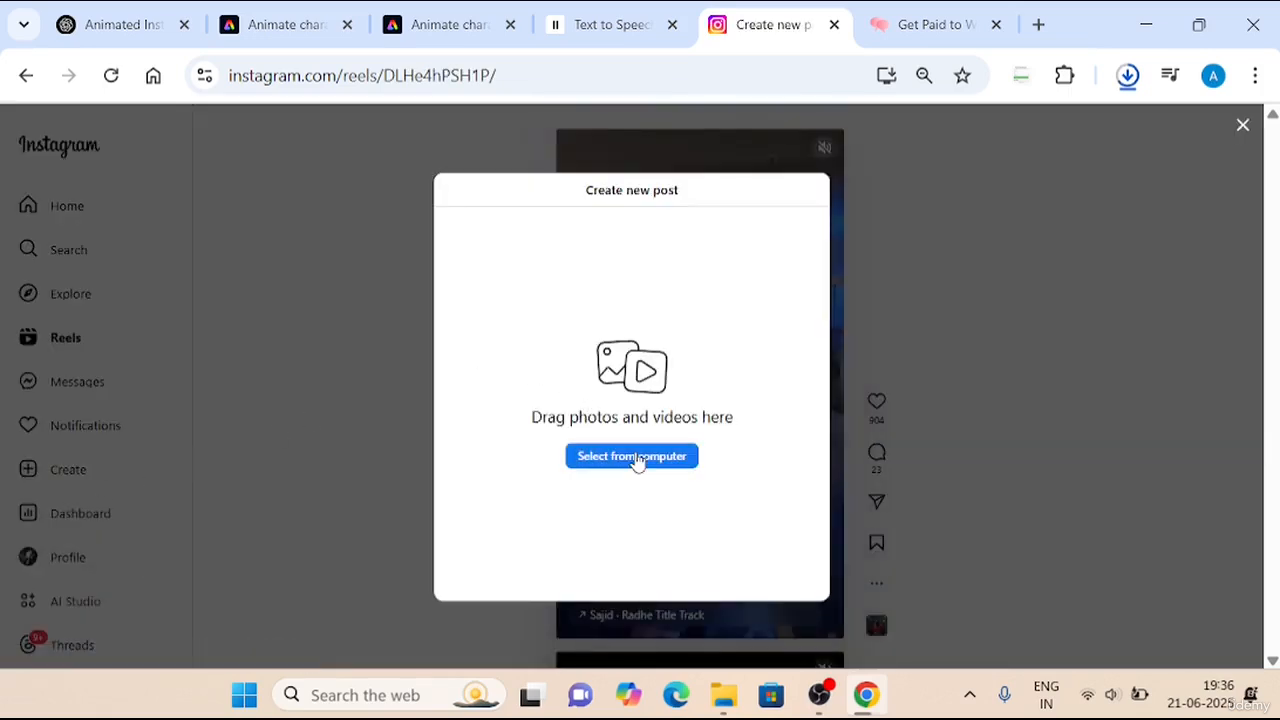
{"action": "left_click", "coordinate": [636, 457]}
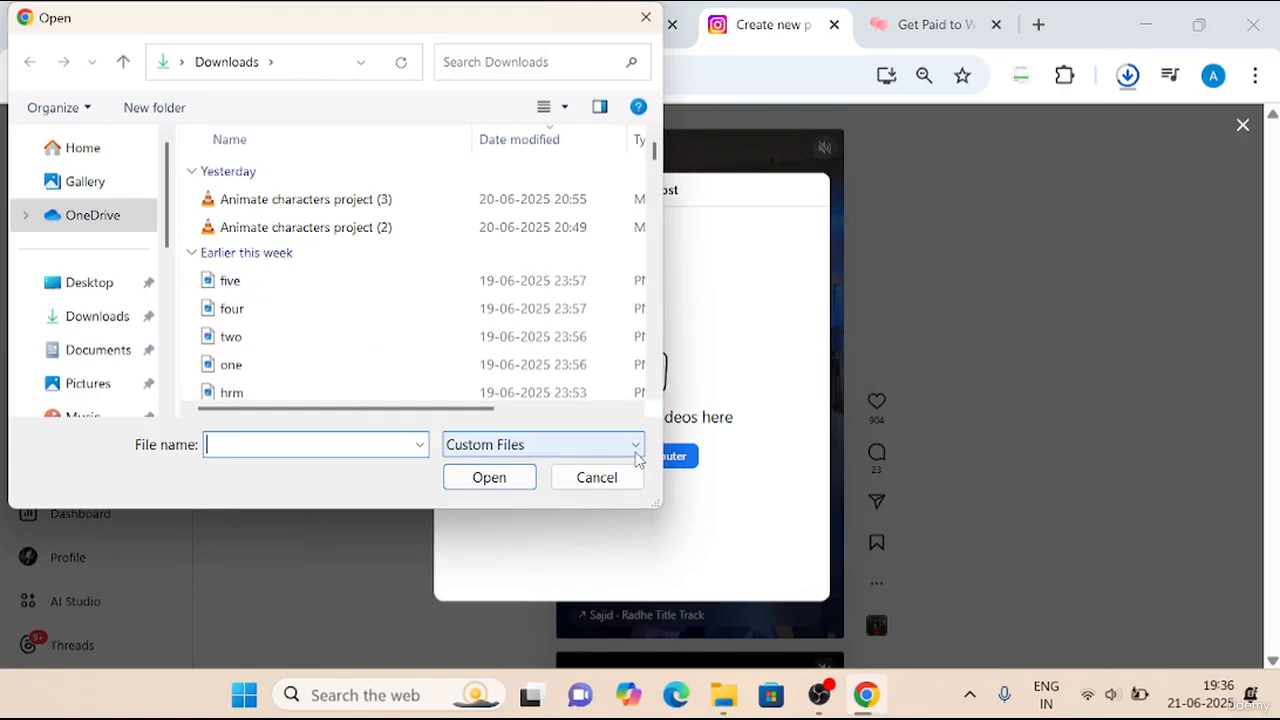
{"action": "left_click", "coordinate": [572, 478]}
Check the download progress of the 19.18.50 project in Adobe Express and return to the 19.06.42 project
{"action": "left_click", "coordinate": [605, 22]}
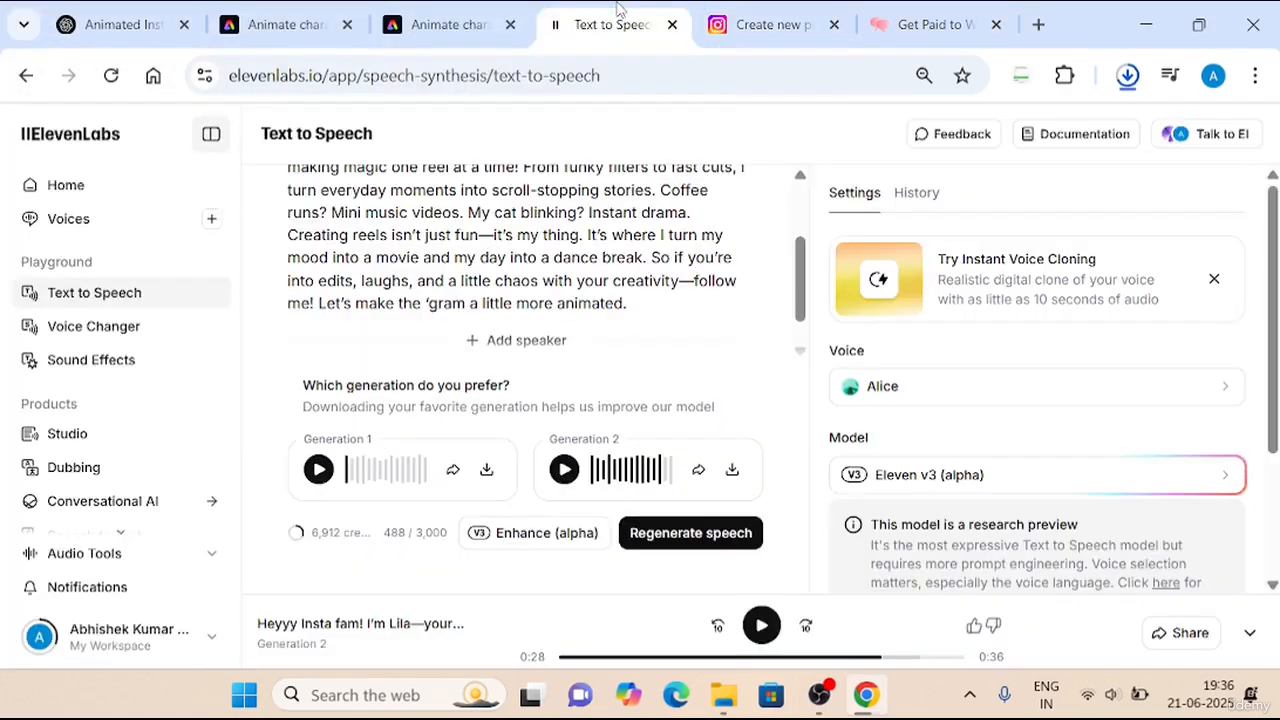
{"action": "left_click", "coordinate": [503, 10]}
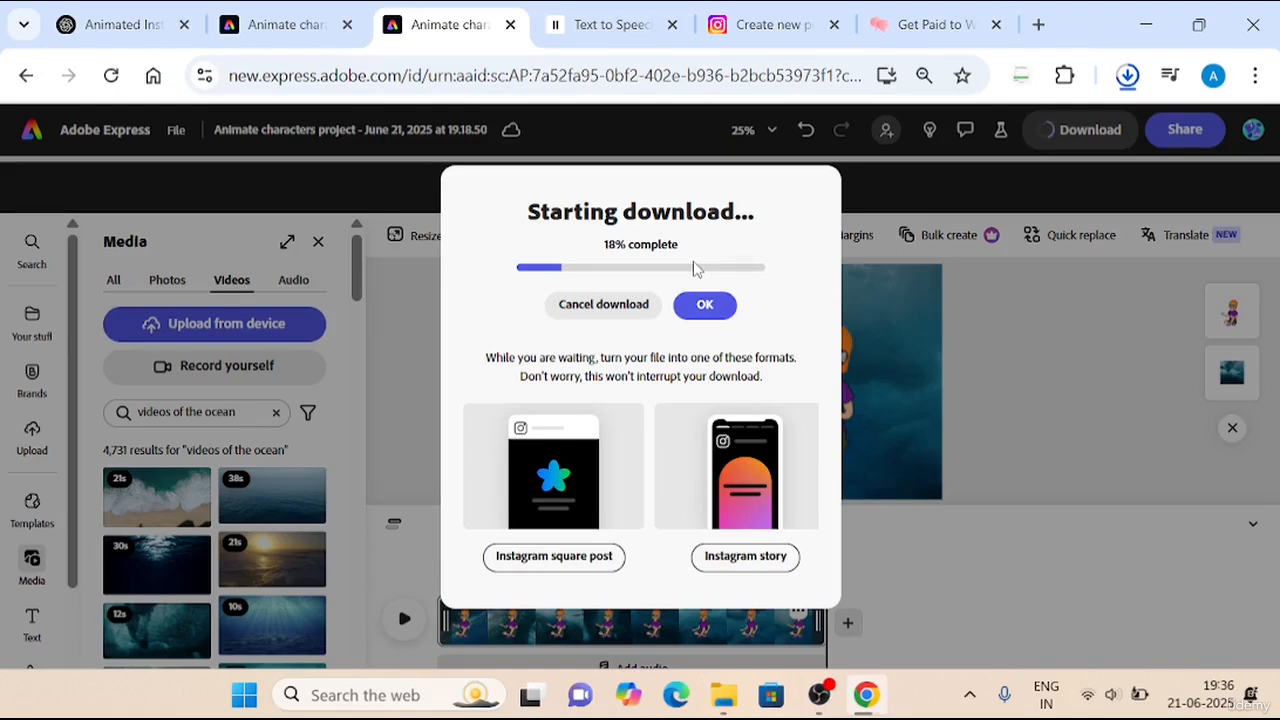
{"action": "key", "text": "ctrl+Page_Up"}
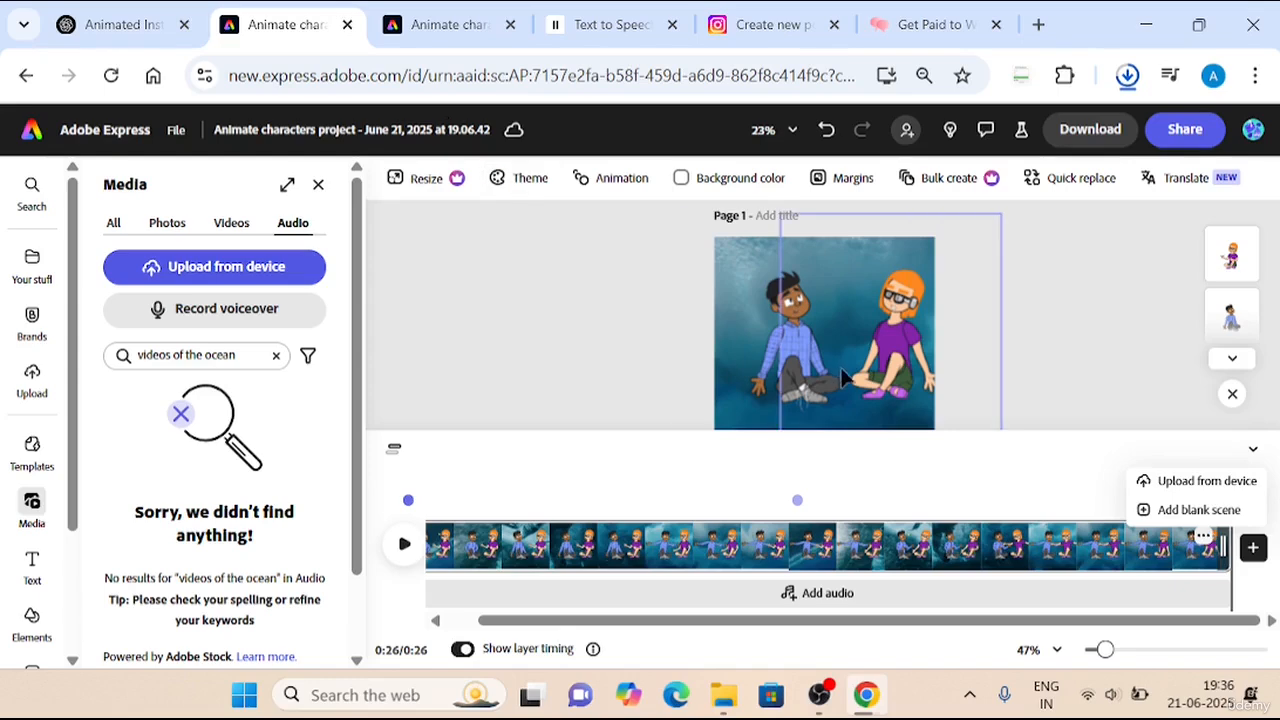
Move the boy character slightly left in the ocean scene, farther from the girl, and deselect him
{"action": "left_click", "coordinate": [721, 304]}
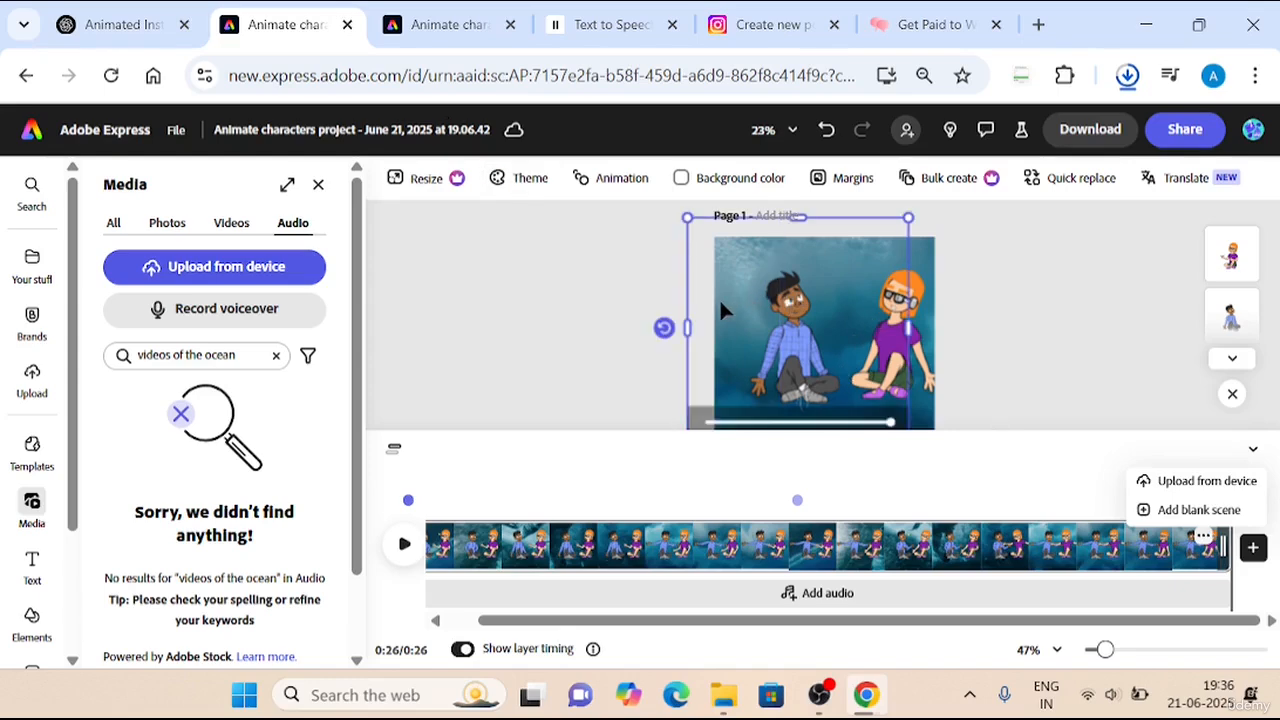
{"action": "left_click", "coordinate": [722, 306]}
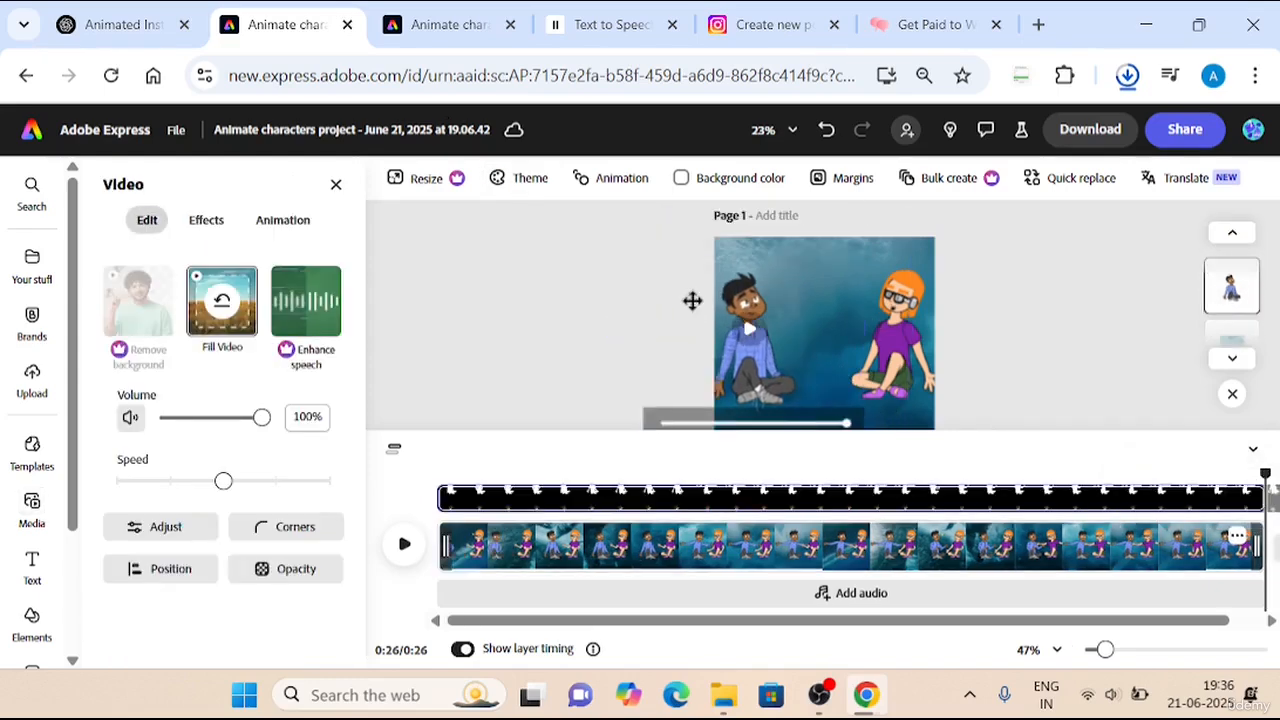
{"action": "left_click_drag", "start_coordinate": [692, 300], "coordinate": [709, 297]}
{"action": "left_click", "coordinate": [1024, 285]}
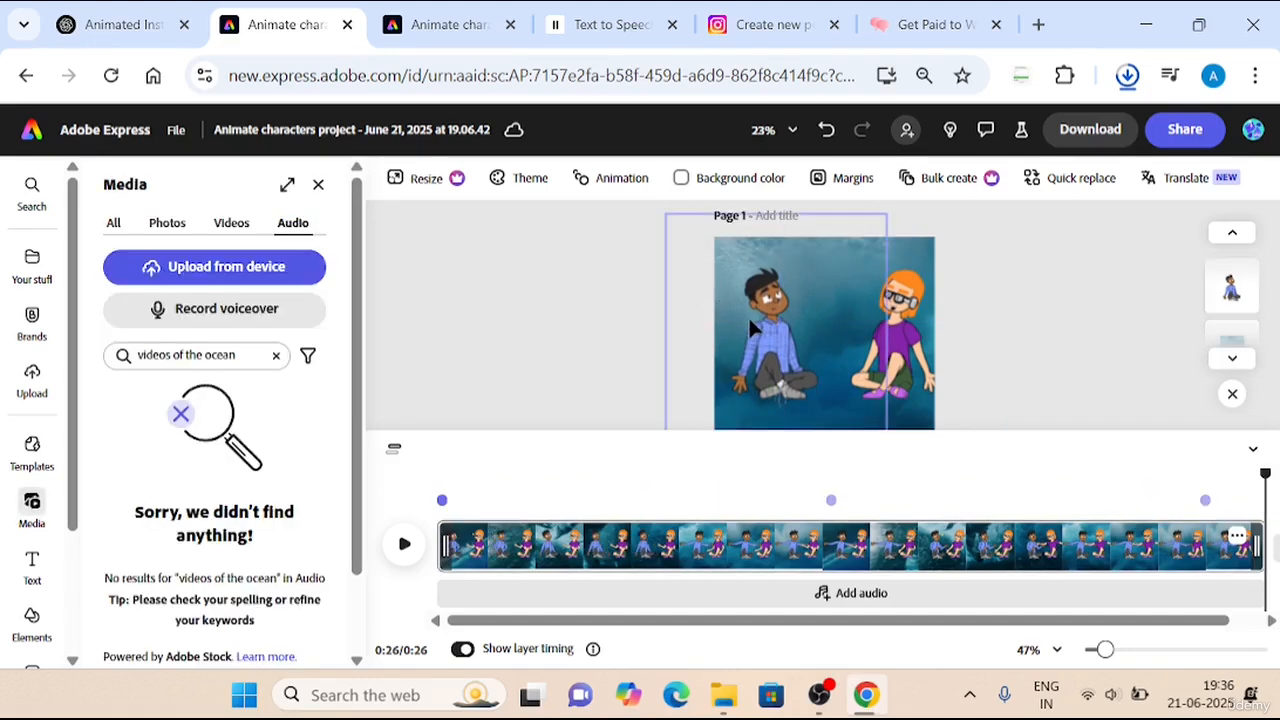
Look over the girl's layer up to the scene's end and cancel the running download of Animate characters project (5).mp4
{"action": "left_click", "coordinate": [910, 318]}
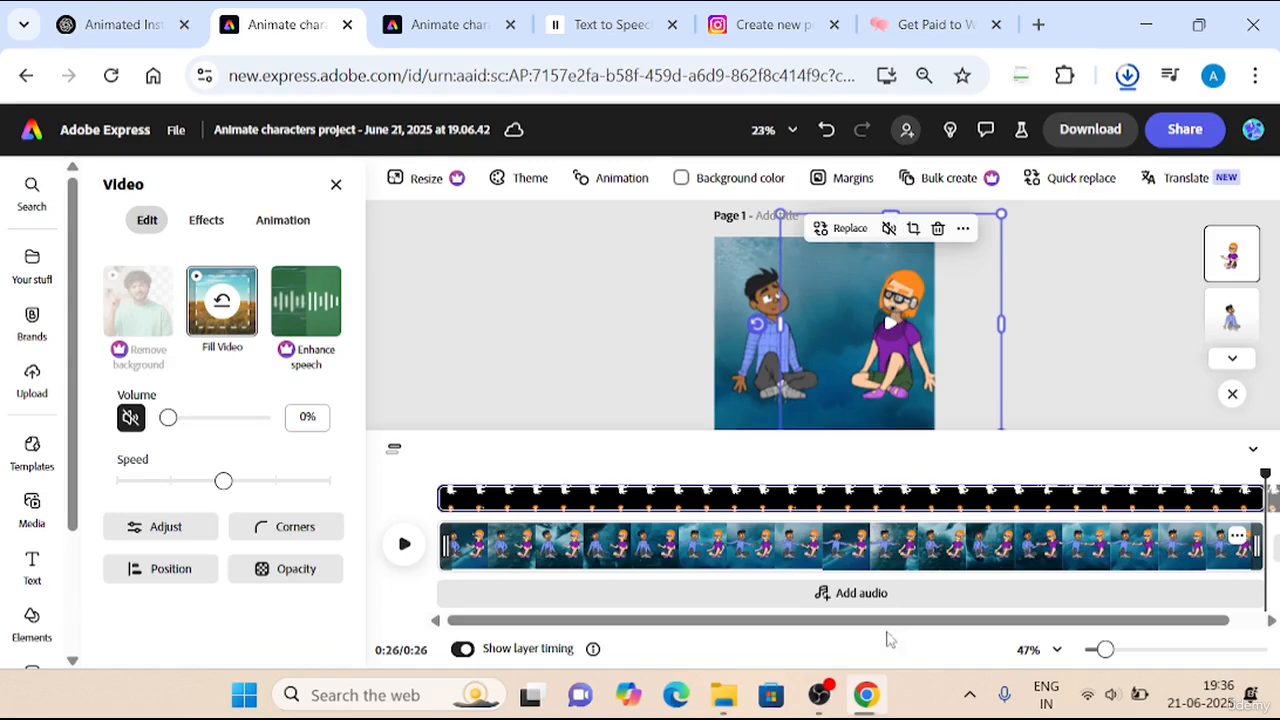
{"action": "left_click_drag", "start_coordinate": [886, 623], "coordinate": [984, 624]}
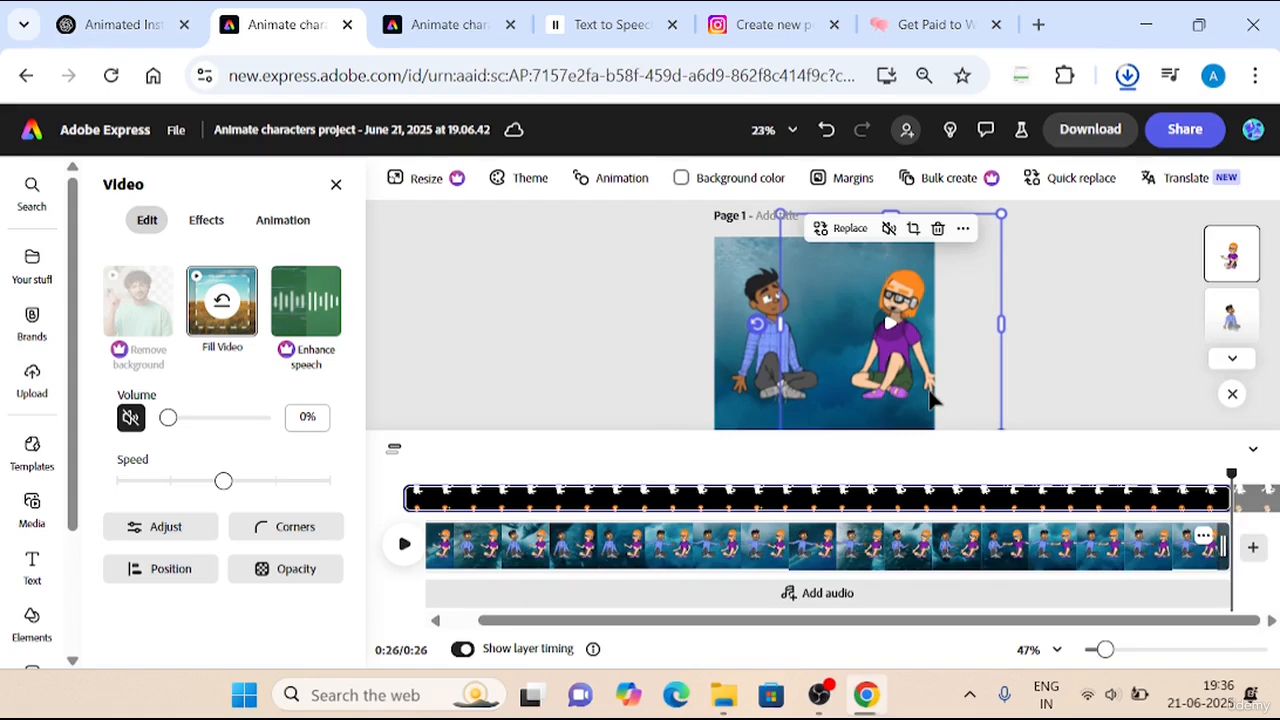
{"action": "left_click", "coordinate": [1118, 327]}
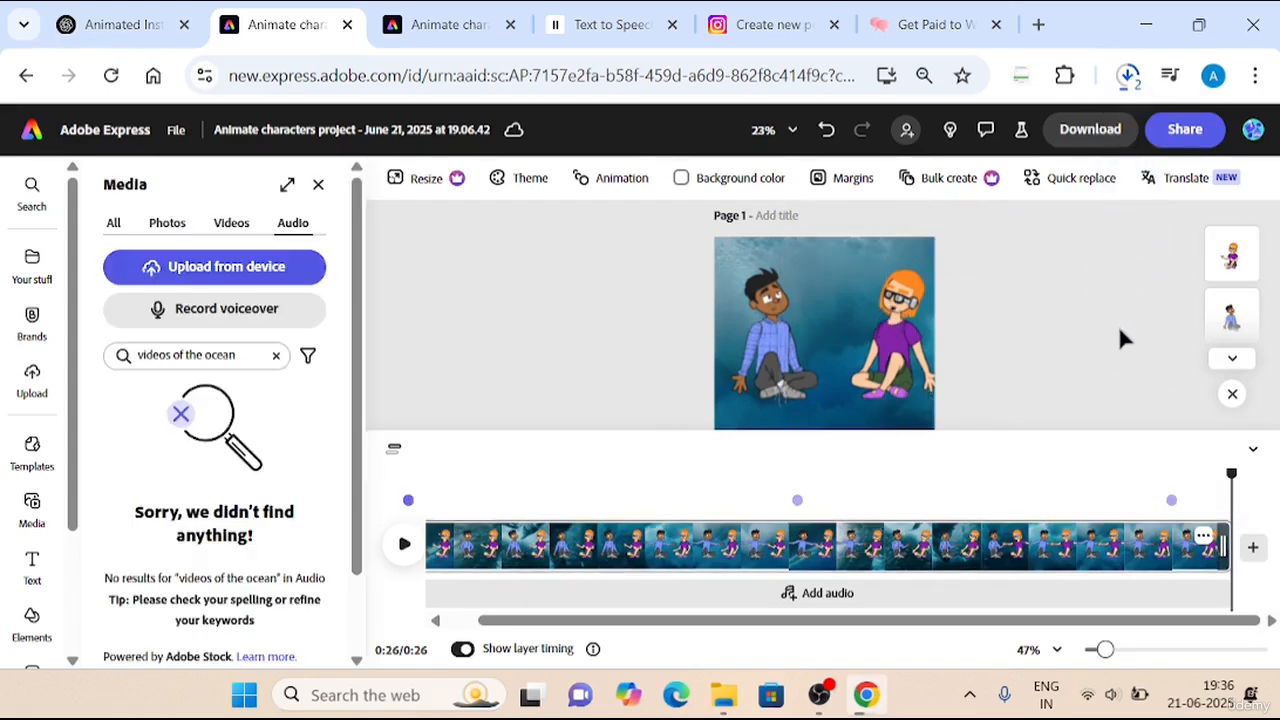
{"action": "left_click", "coordinate": [1128, 77]}
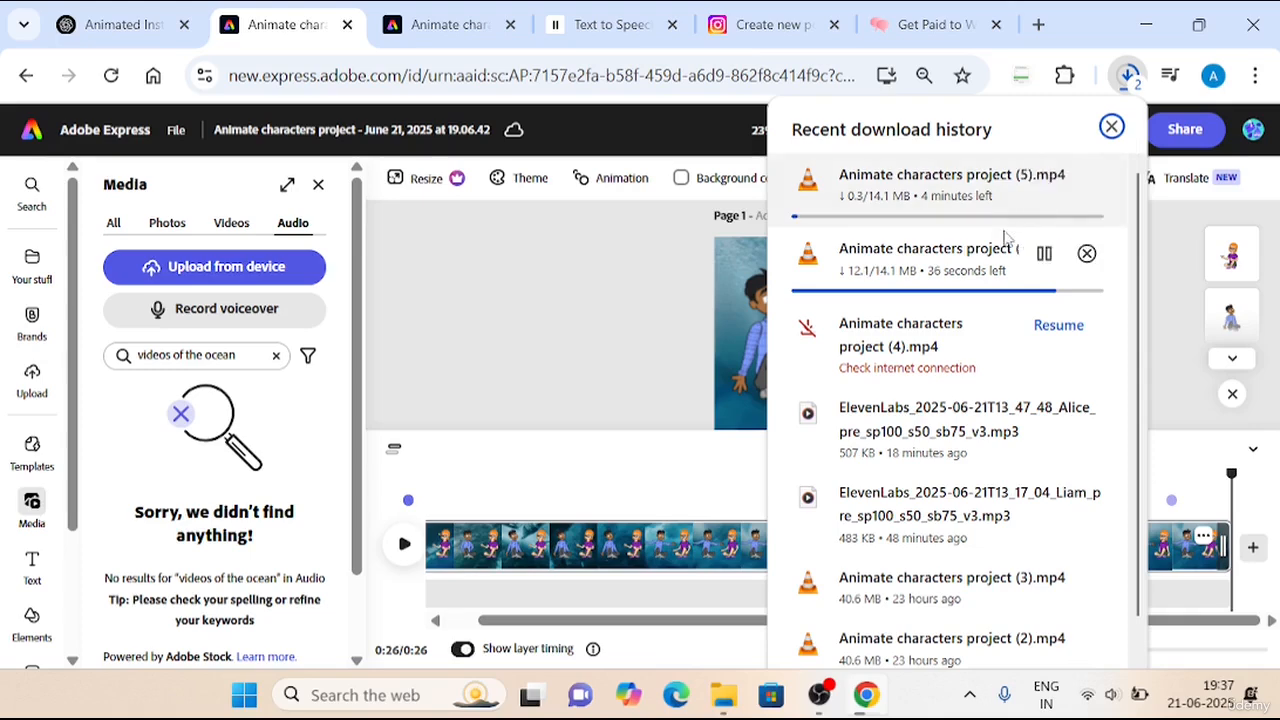
{"action": "left_click", "coordinate": [1086, 178]}
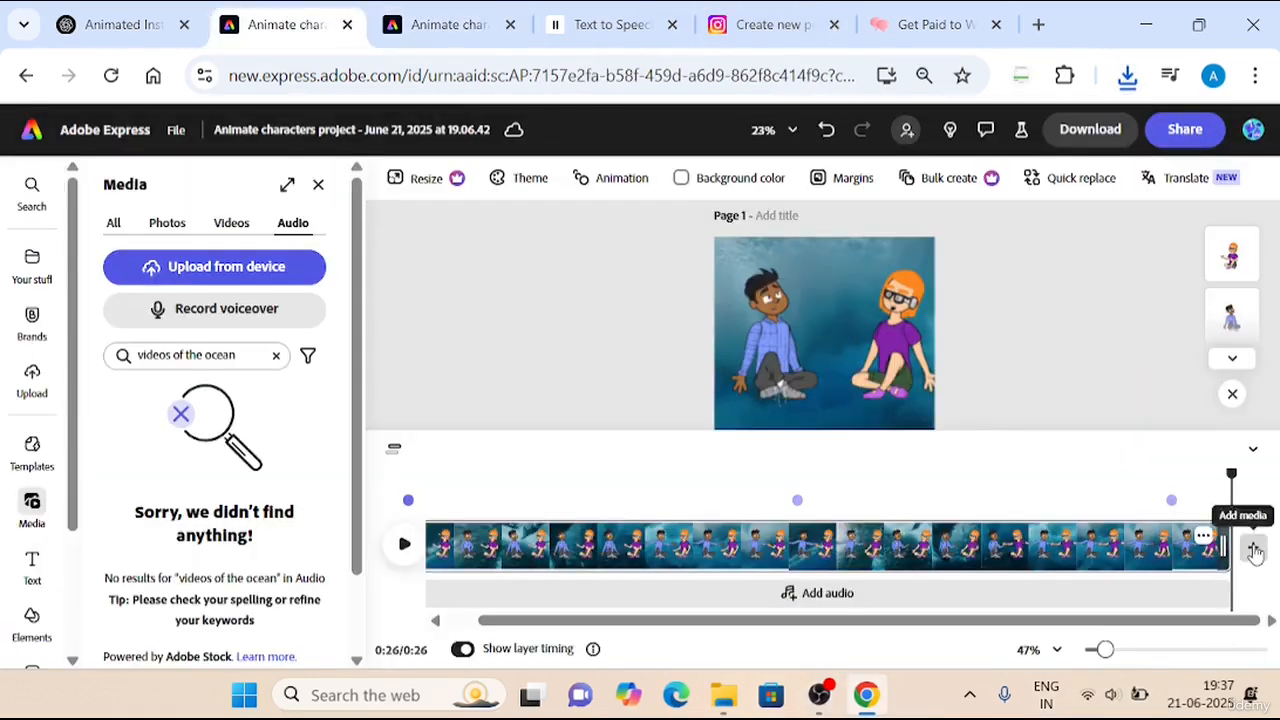
Upload Animate characters project (4) from the Downloads folder as a new scene after the two-character scene
{"action": "left_click", "coordinate": [1252, 547]}
{"action": "left_click", "coordinate": [1163, 483]}
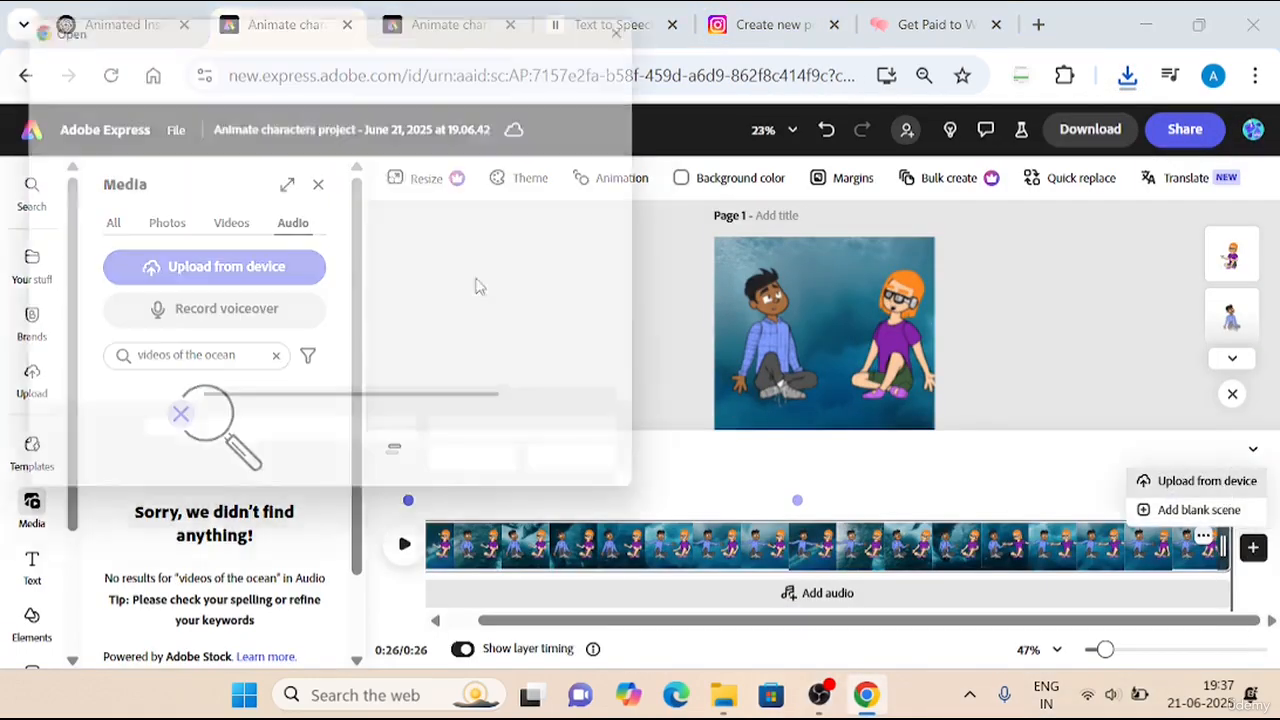
{"action": "left_click", "coordinate": [281, 213]}
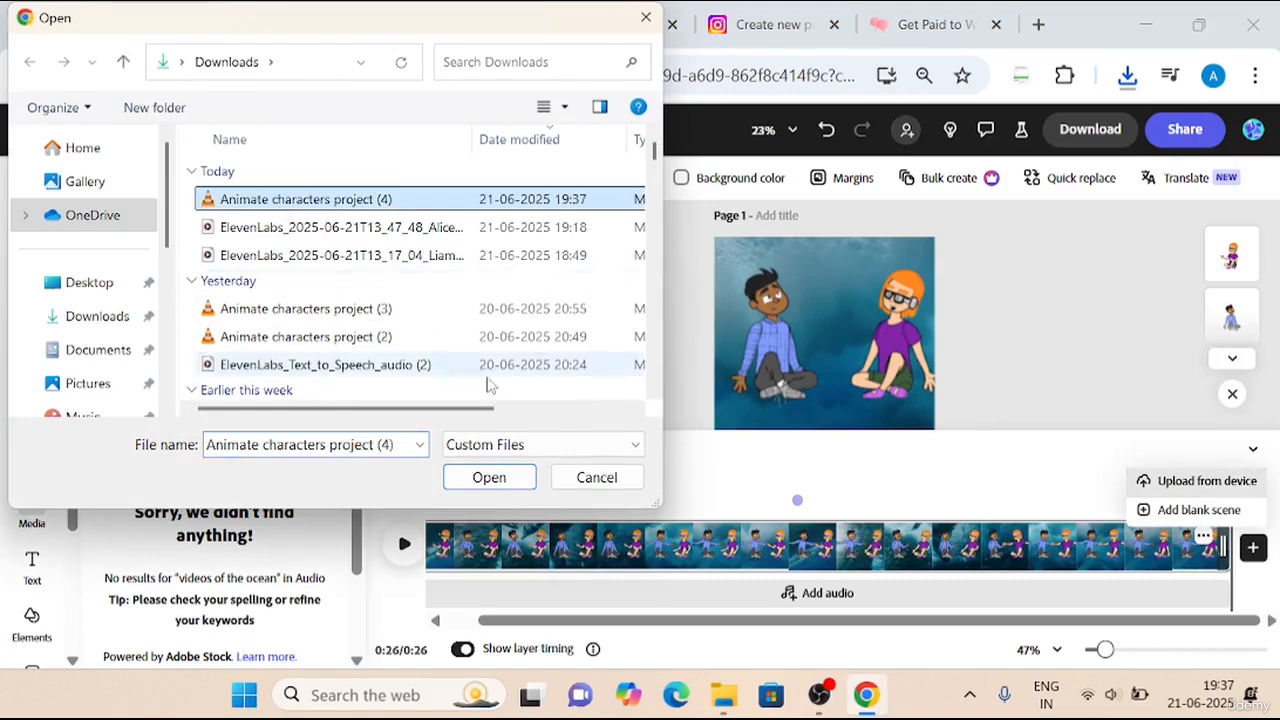
{"action": "left_click", "coordinate": [489, 477]}
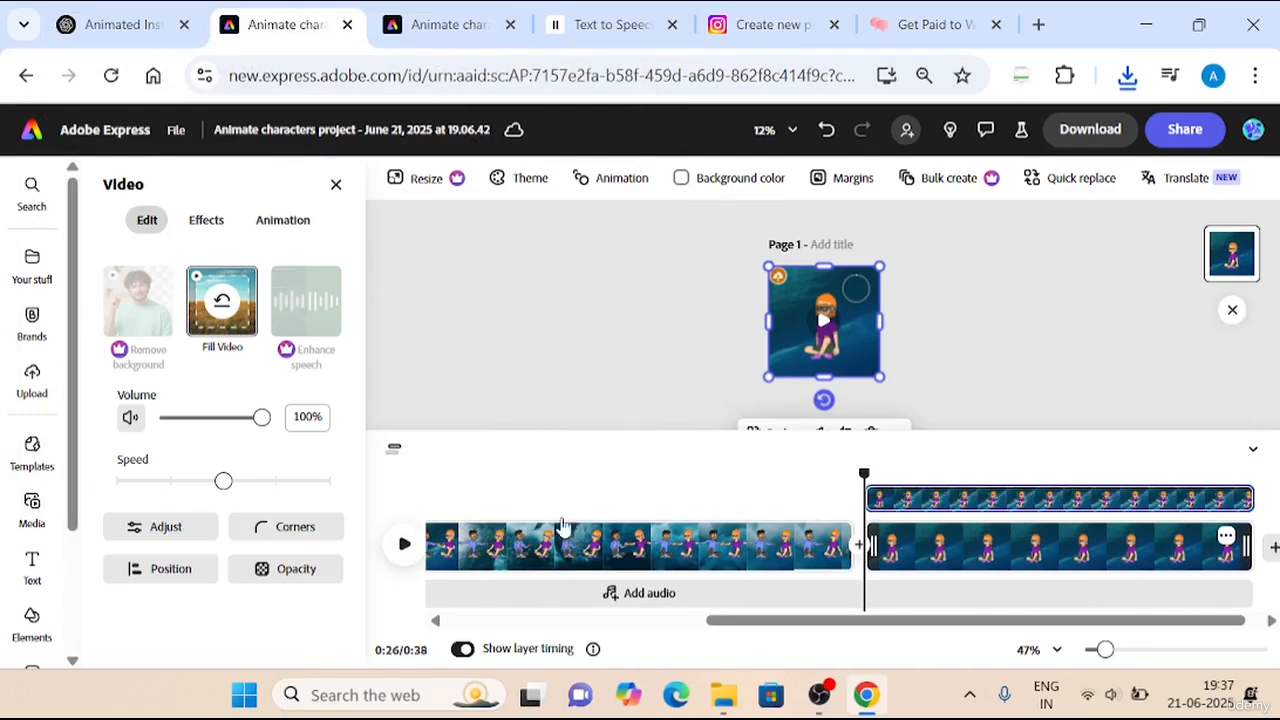
Preview the last seconds of the two-character scene and the transition into the added girl scene
{"action": "left_click", "coordinate": [723, 549]}
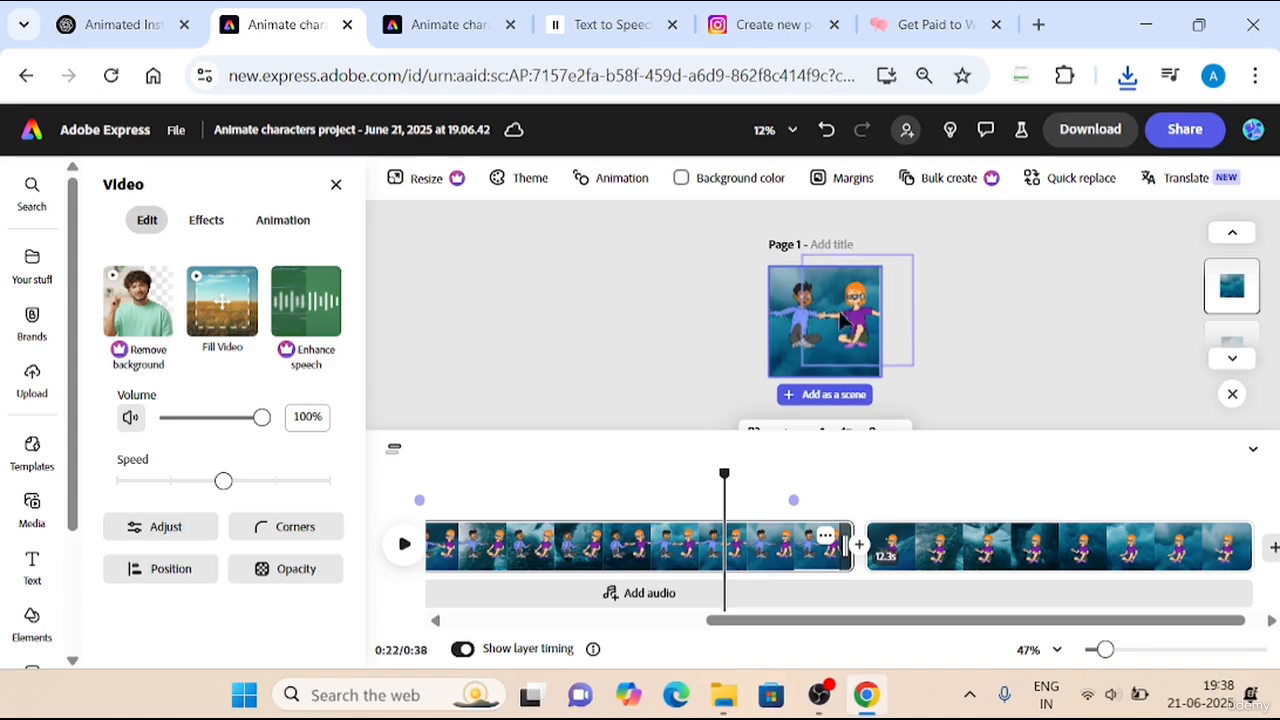
{"action": "scroll", "coordinate": [845, 314], "scroll_direction": "up", "scroll_amount": 2}
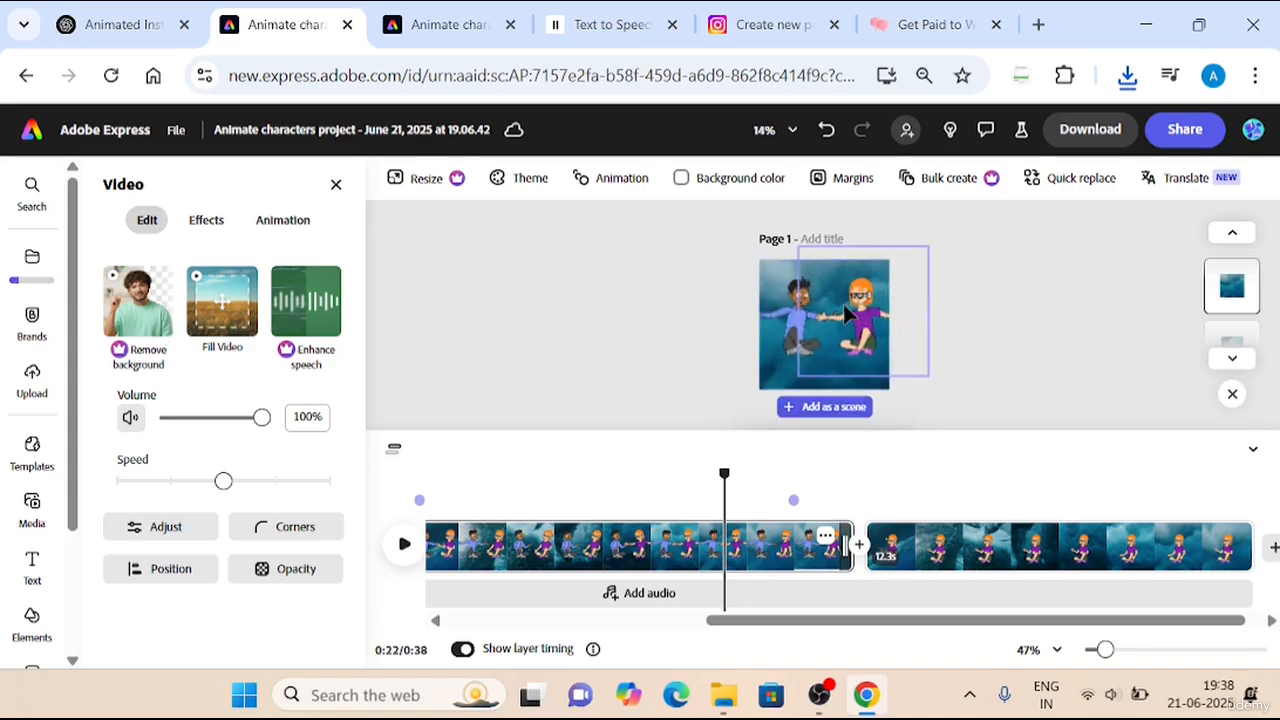
{"action": "scroll", "coordinate": [848, 315], "scroll_direction": "up", "scroll_amount": 2}
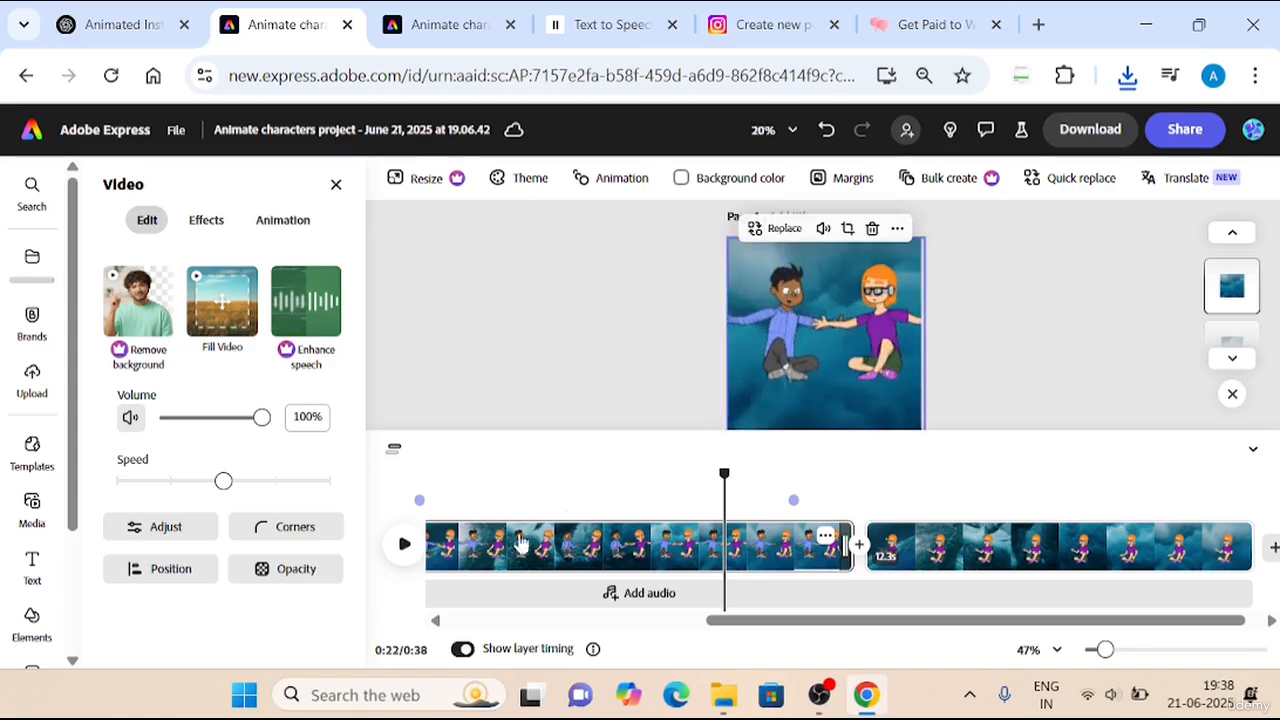
{"action": "left_click", "coordinate": [408, 545]}
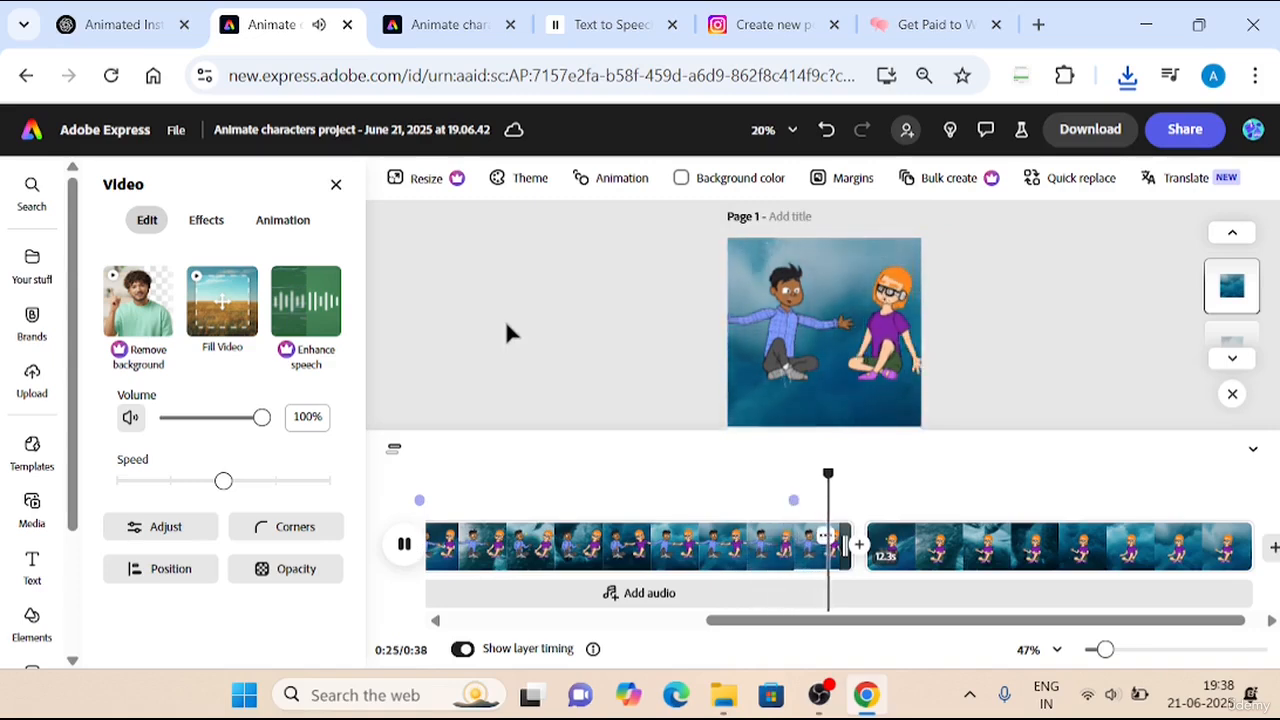
{"action": "scroll", "coordinate": [505, 333], "scroll_direction": "down", "scroll_amount": 4}
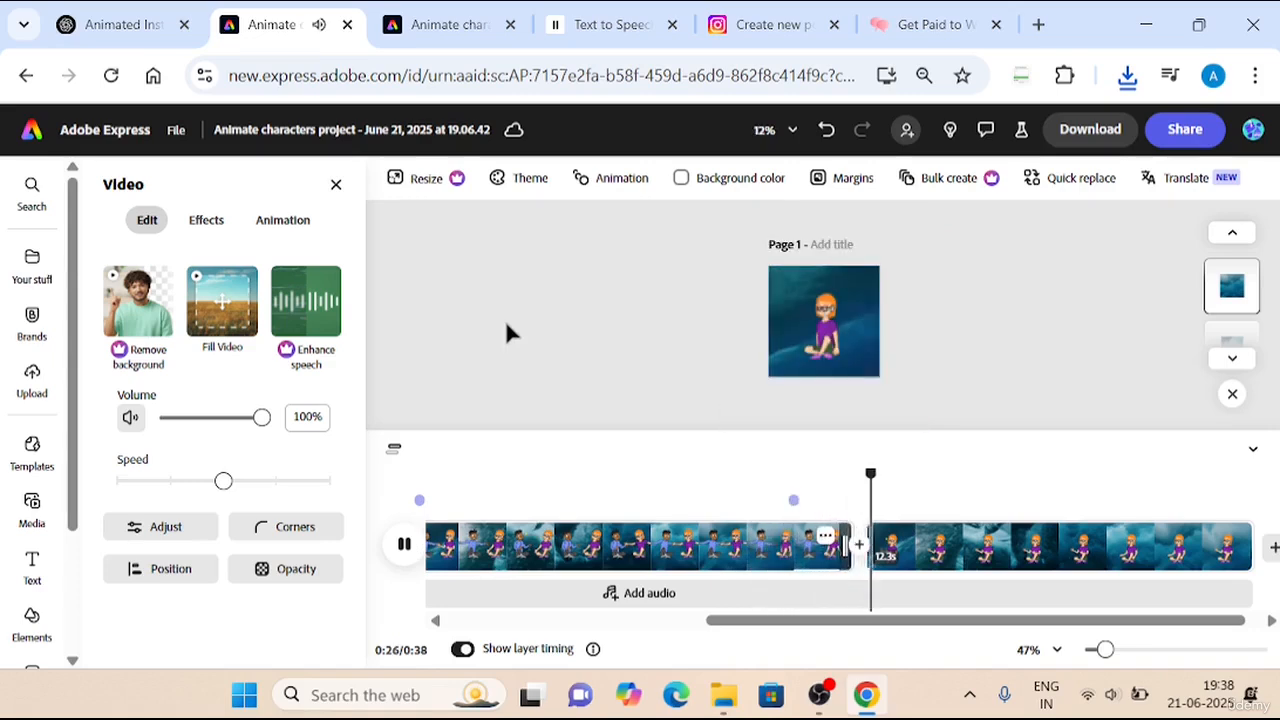
Enlarge the added girl scene on the canvas and play it through to its end
{"action": "left_click", "coordinate": [840, 333]}
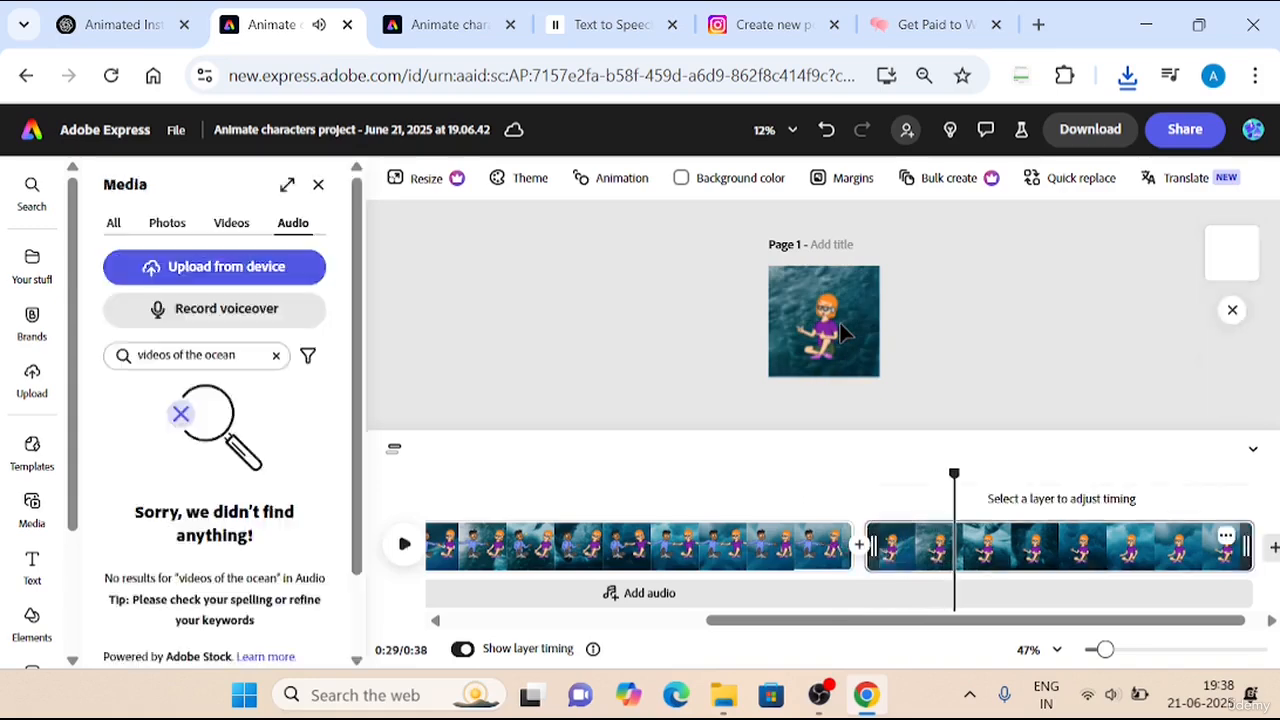
{"action": "scroll", "coordinate": [840, 333], "scroll_direction": "up", "scroll_amount": 4}
{"action": "scroll", "coordinate": [840, 333], "scroll_direction": "up", "scroll_amount": 1}
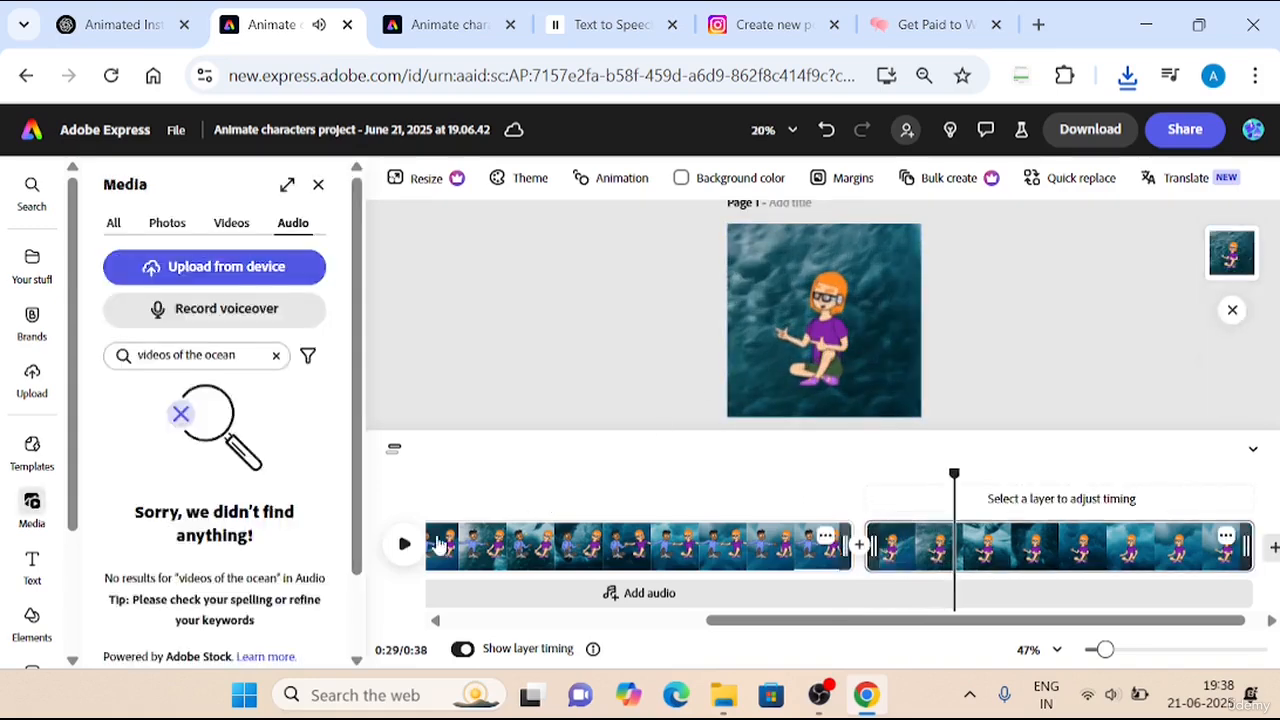
{"action": "left_click", "coordinate": [404, 543]}
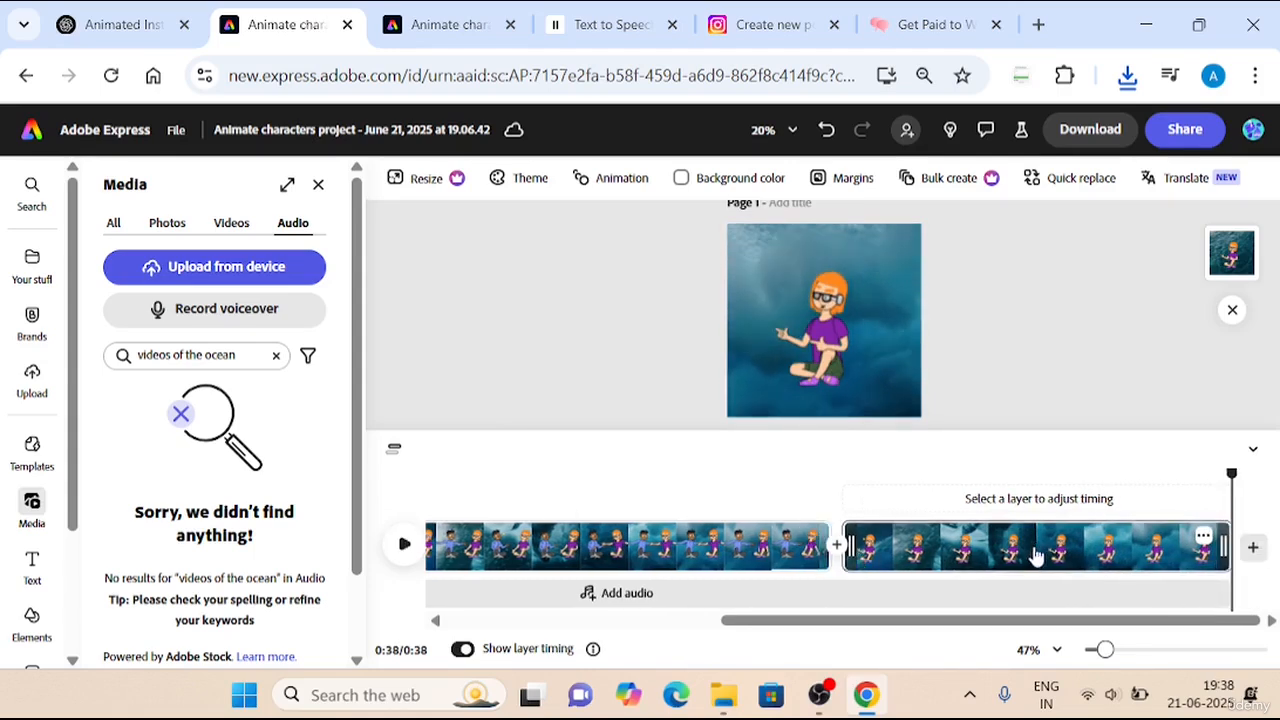
Check the 19.18.50 project, return to the 19.06.42 project and look over its joined two-scene timeline
{"action": "left_click", "coordinate": [1256, 547]}
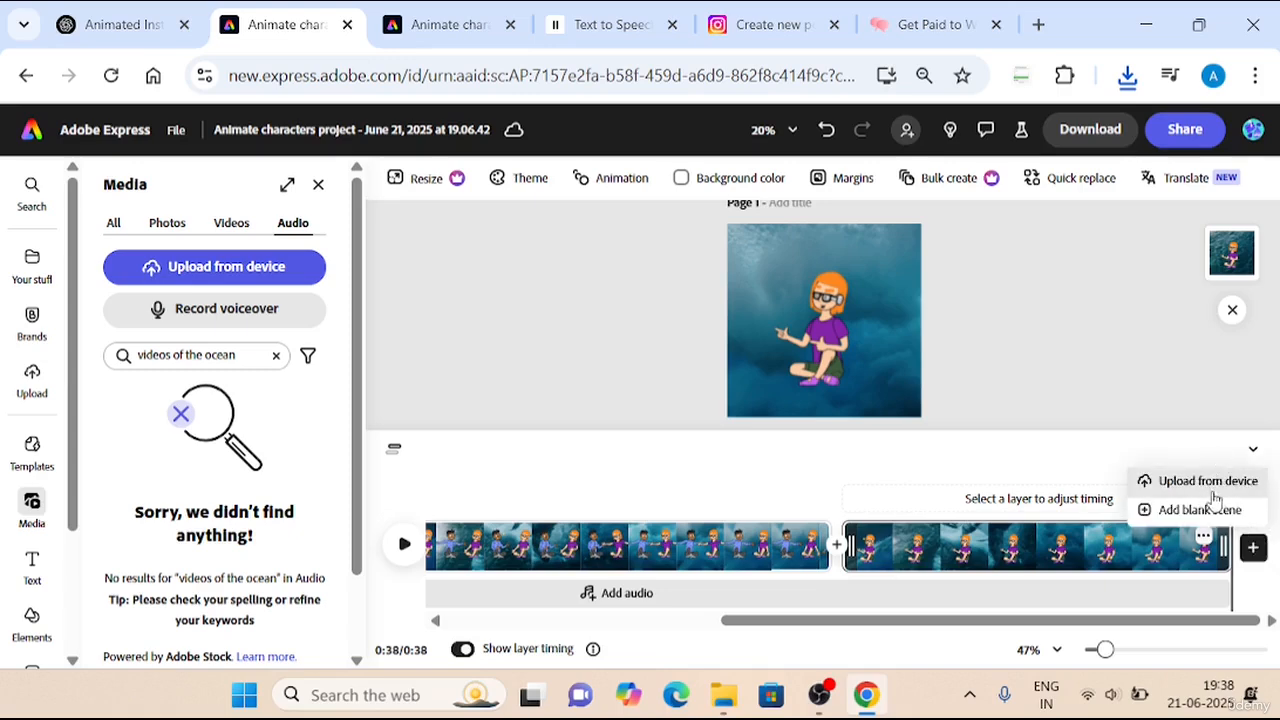
{"action": "left_click", "coordinate": [432, 8]}
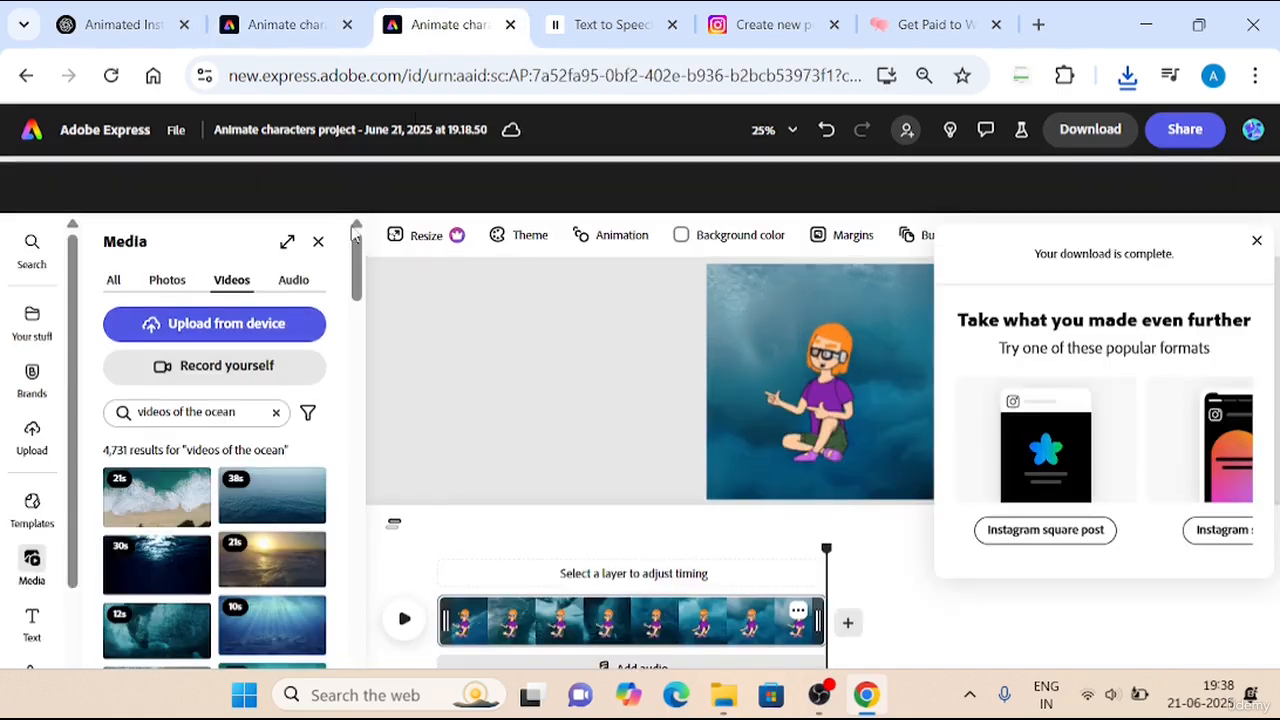
{"action": "left_click", "coordinate": [283, 8]}
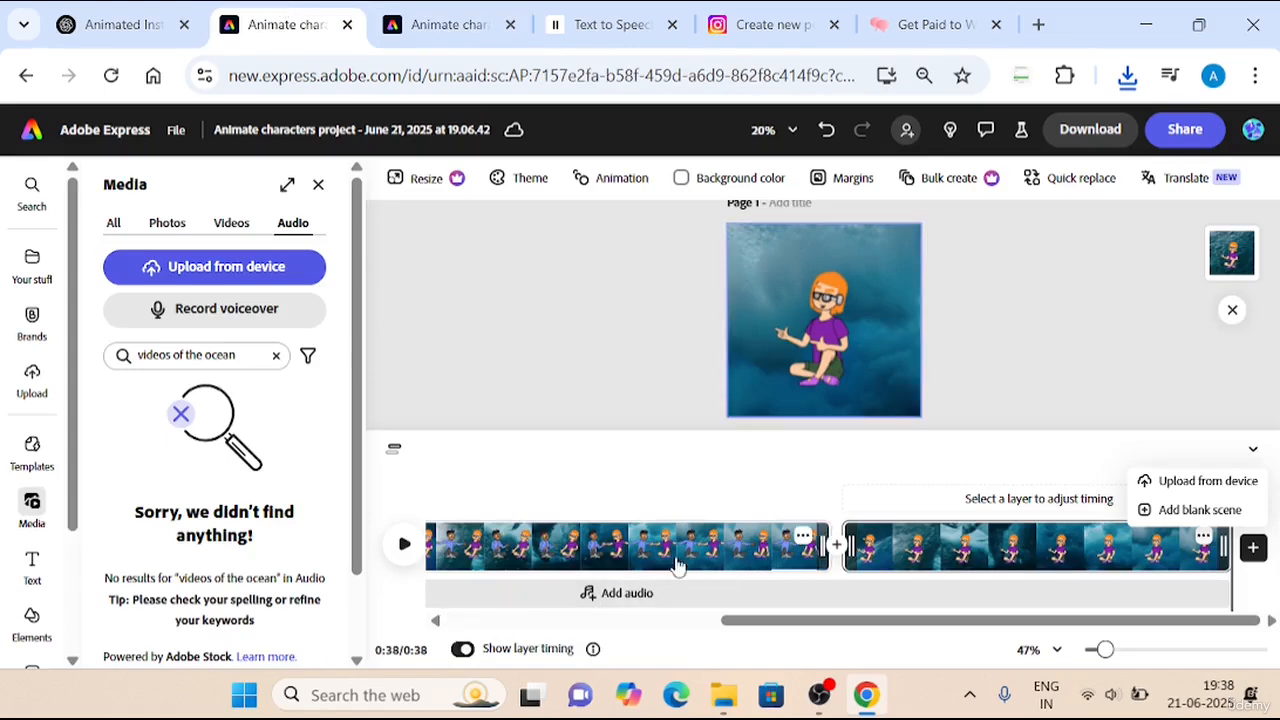
{"action": "left_click_drag", "start_coordinate": [735, 621], "coordinate": [884, 592]}
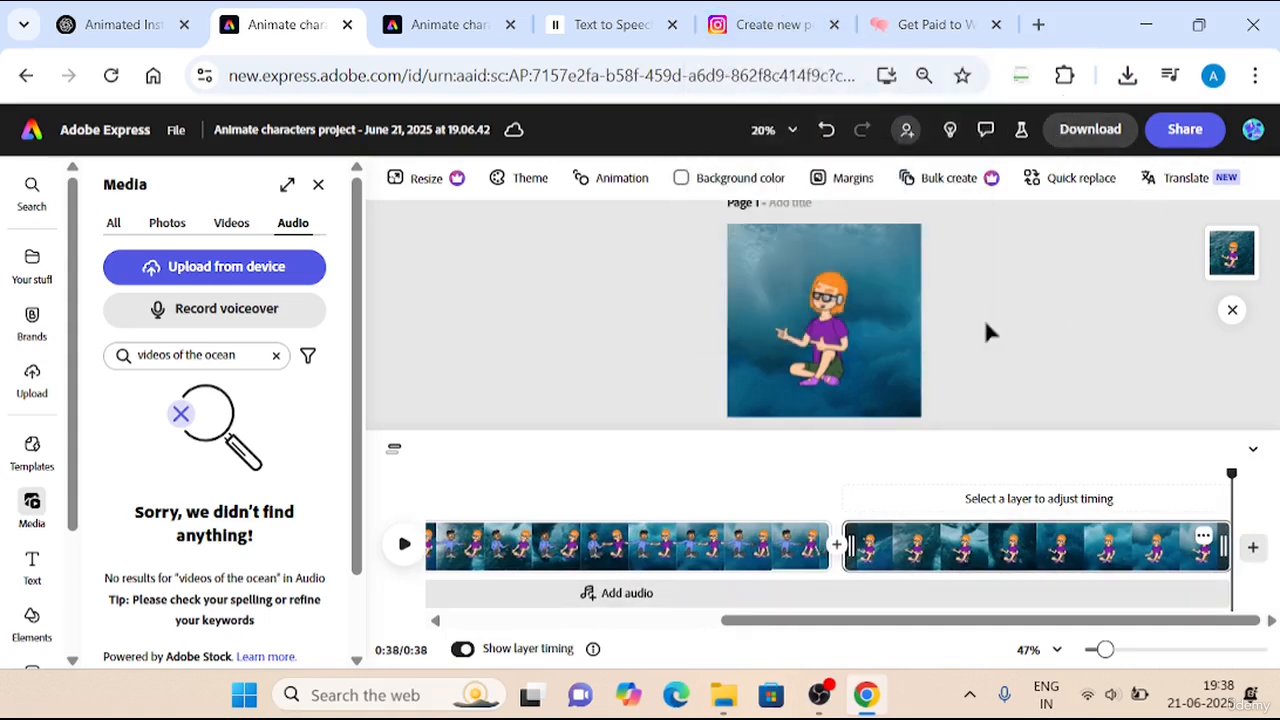
{"action": "left_click", "coordinate": [877, 310]}
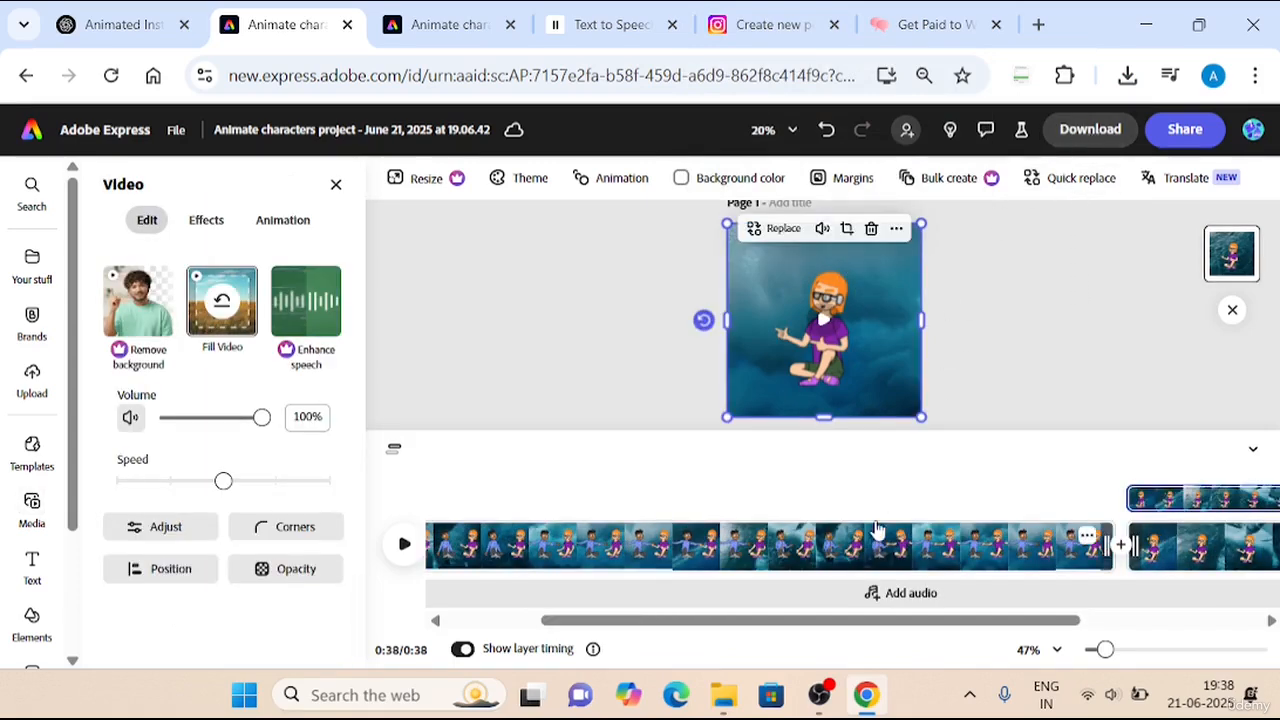
Switch to Instagram and start a new post with the Animate characters project (4) video, accepting that it is shared as a reel
{"action": "left_click", "coordinate": [770, 24]}
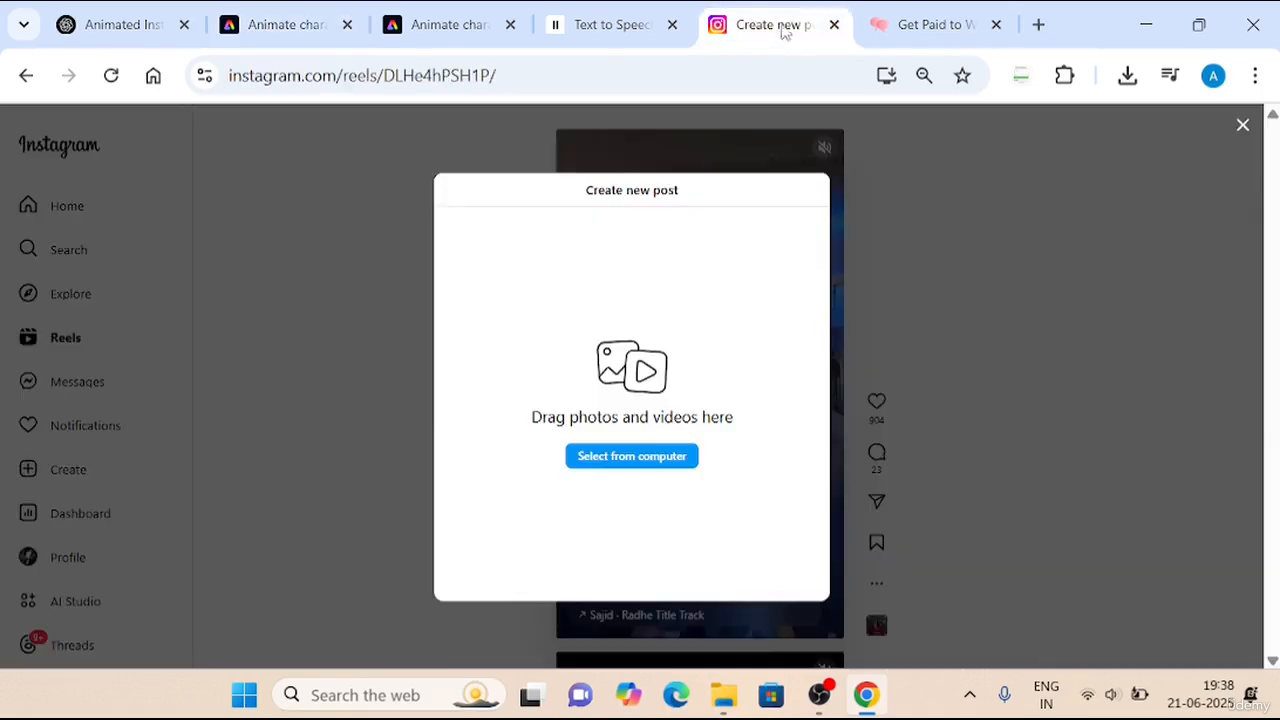
{"action": "left_click", "coordinate": [948, 257]}
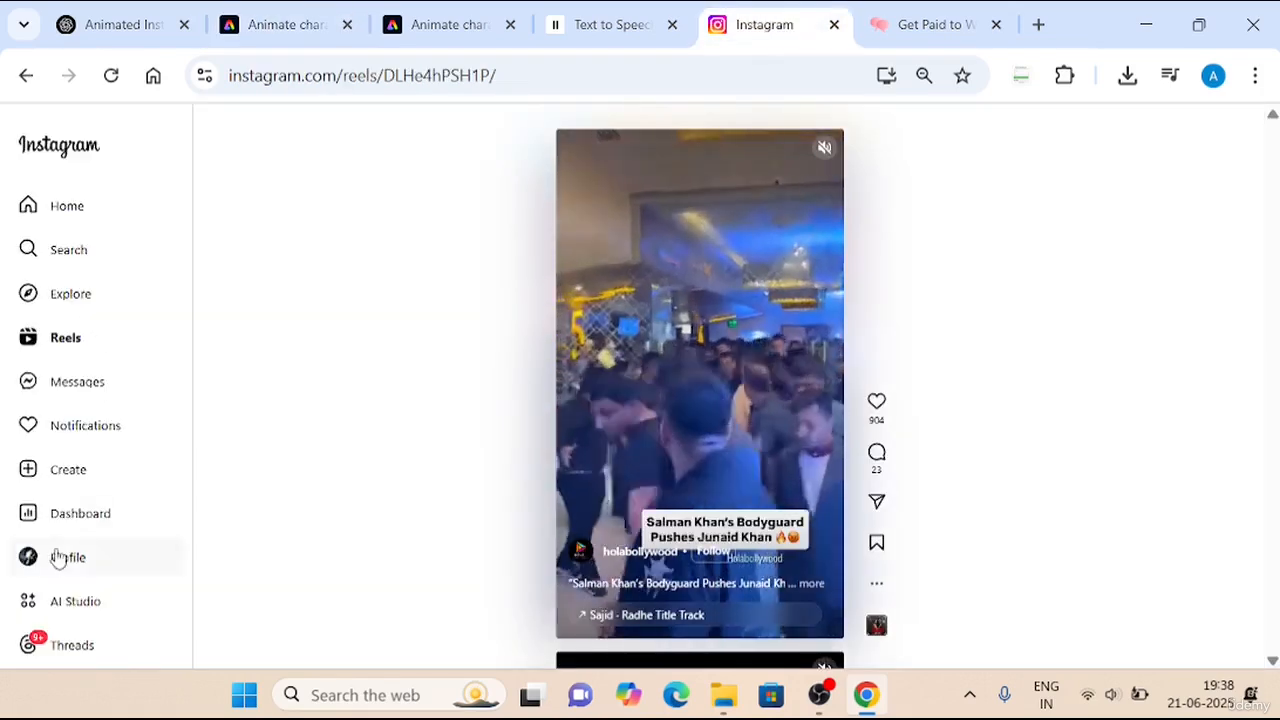
{"action": "left_click", "coordinate": [74, 485]}
{"action": "left_click", "coordinate": [75, 507]}
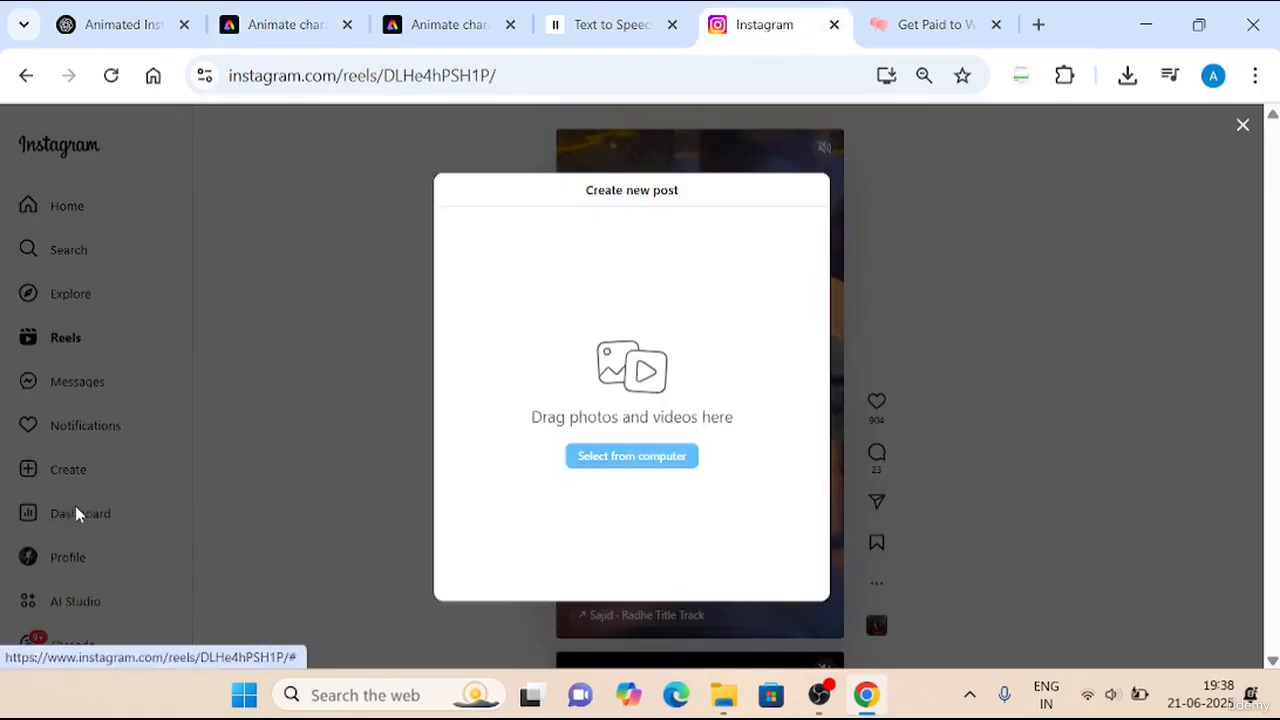
{"action": "left_click", "coordinate": [600, 453]}
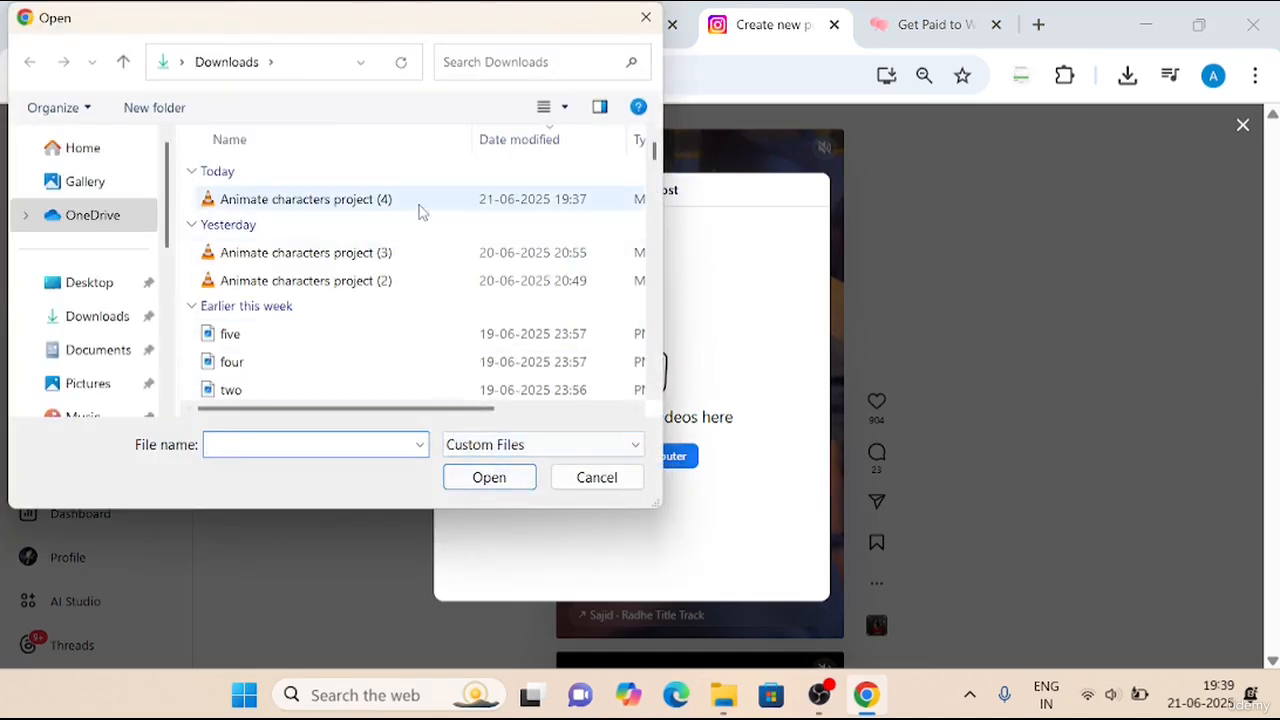
{"action": "left_click", "coordinate": [420, 200]}
{"action": "left_click", "coordinate": [508, 475]}
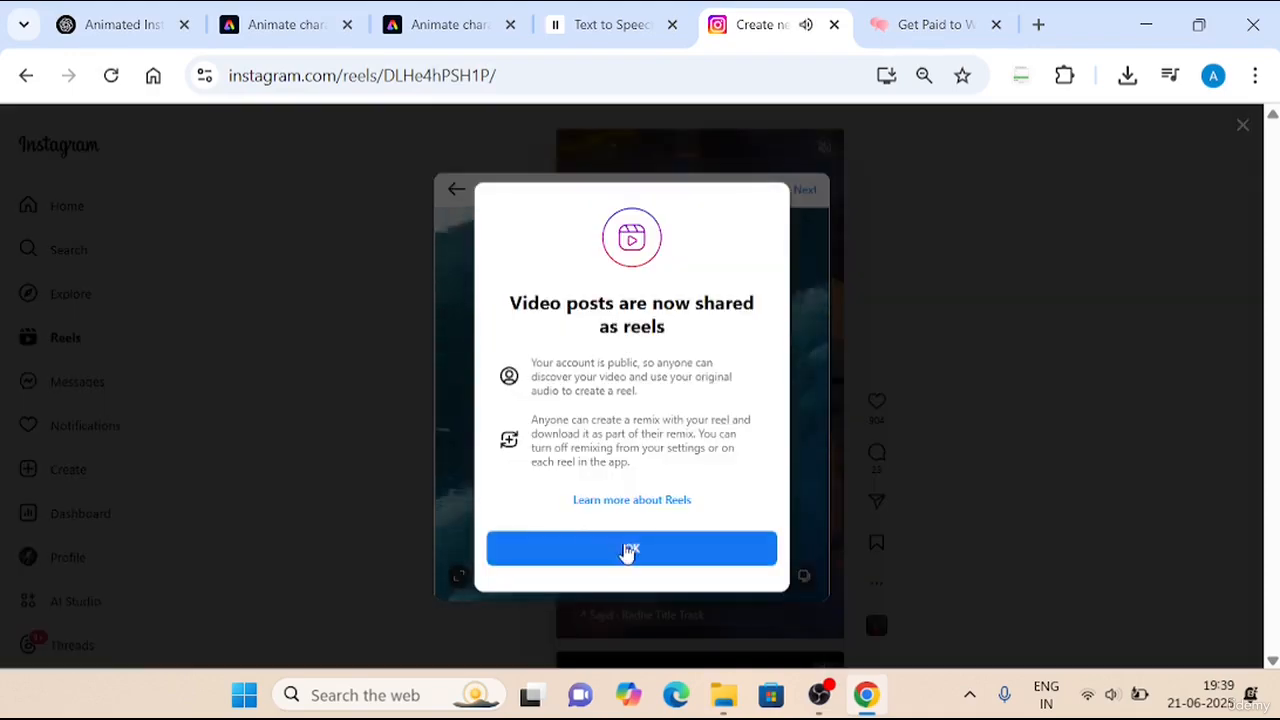
{"action": "left_click", "coordinate": [628, 549]}
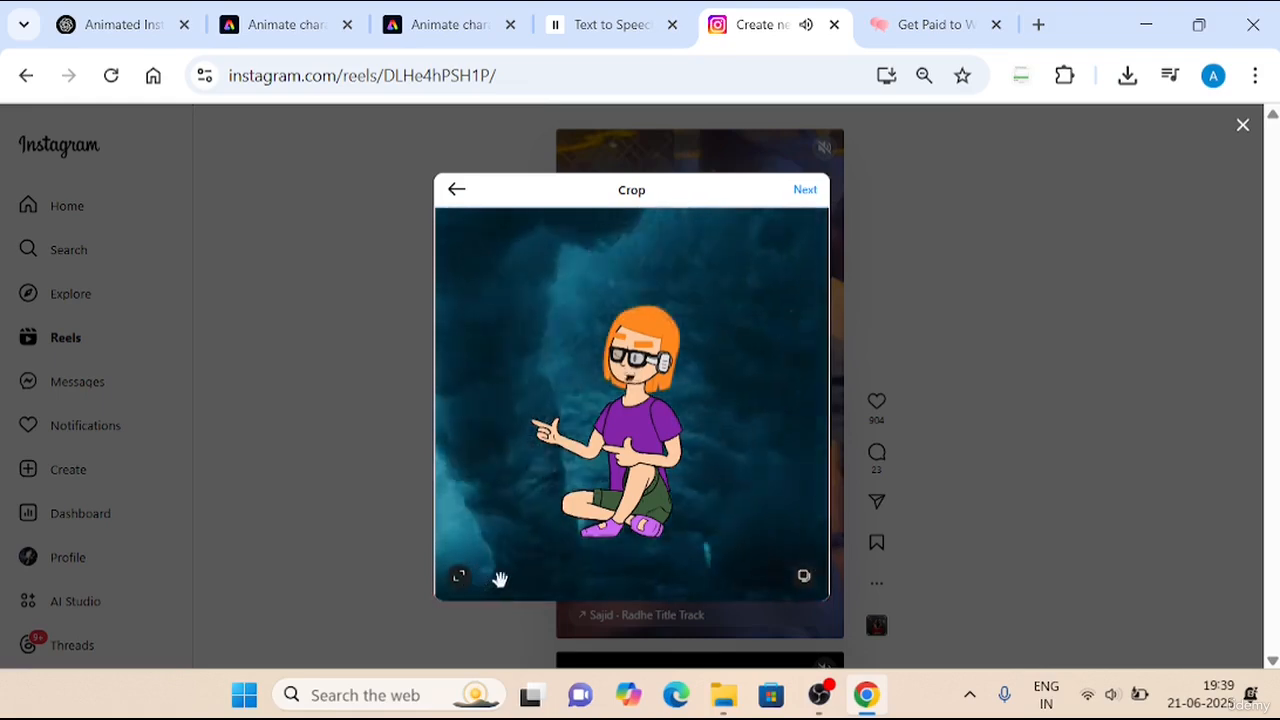
Use the 9:16 crop for the reel and proceed through the cover and trim stage to the reel details
{"action": "left_click", "coordinate": [458, 577]}
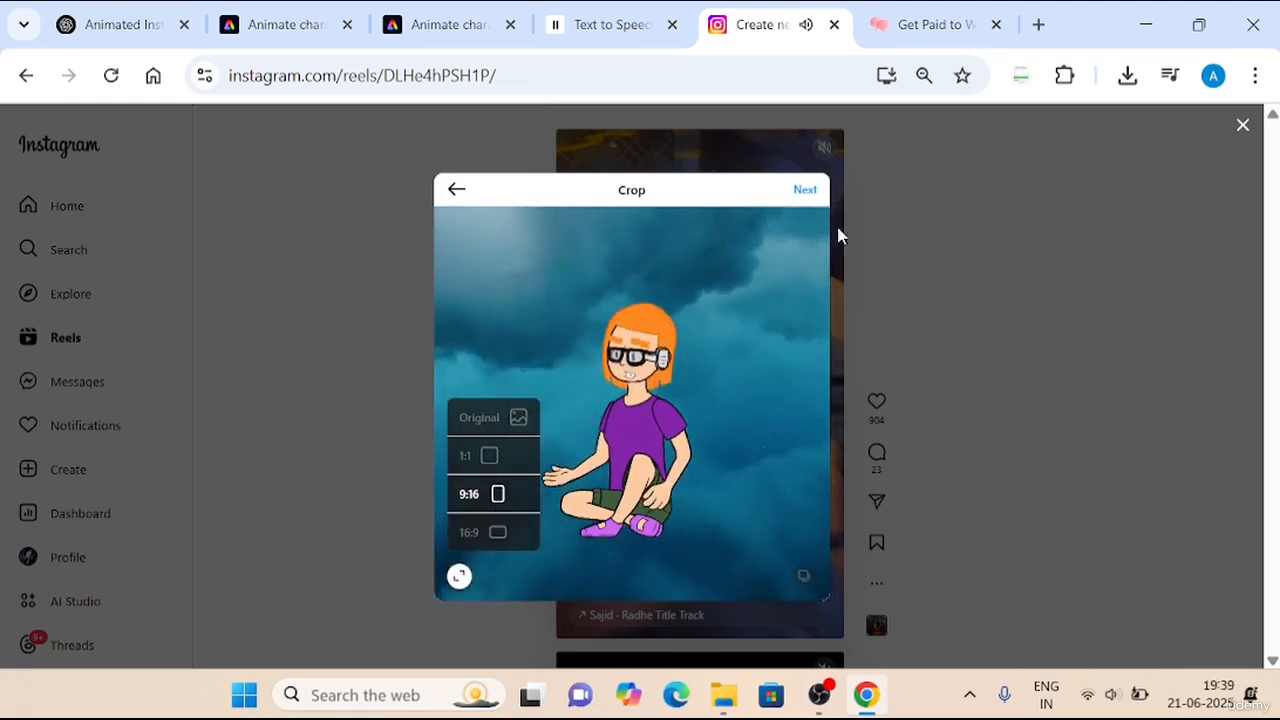
{"action": "left_click", "coordinate": [808, 190]}
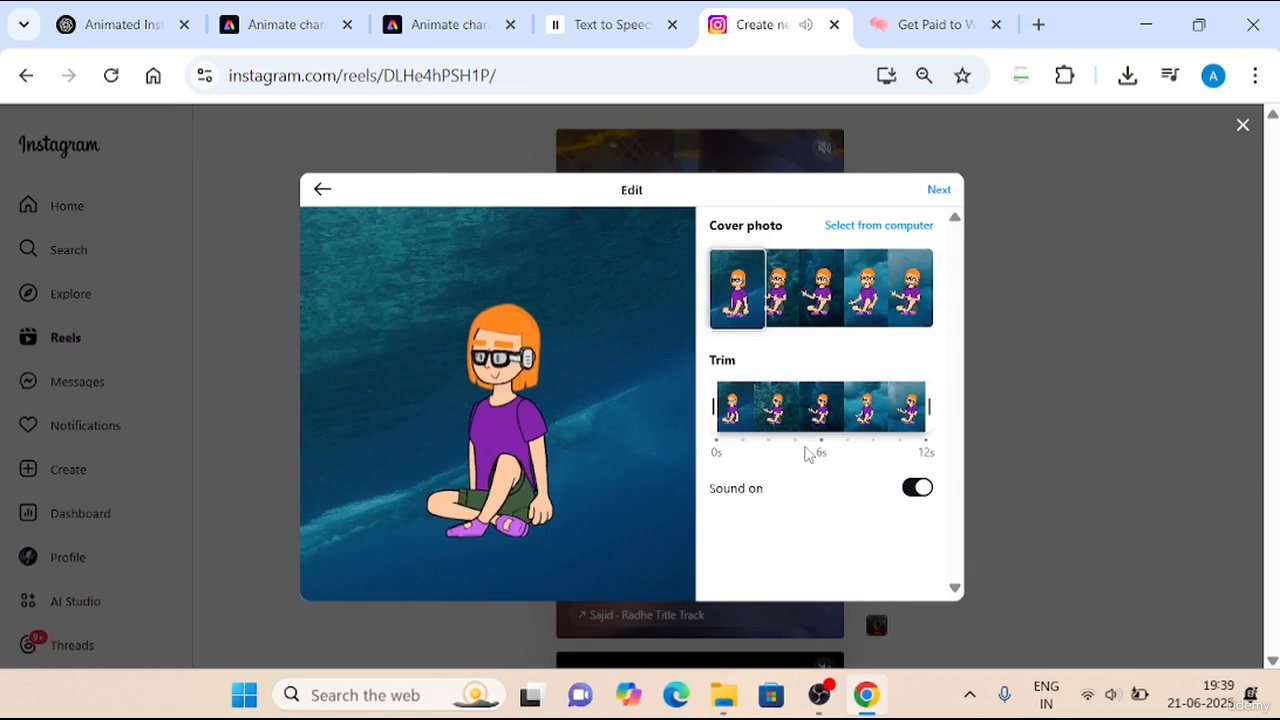
{"action": "double_click", "coordinate": [632, 189]}
{"action": "left_click", "coordinate": [939, 189]}
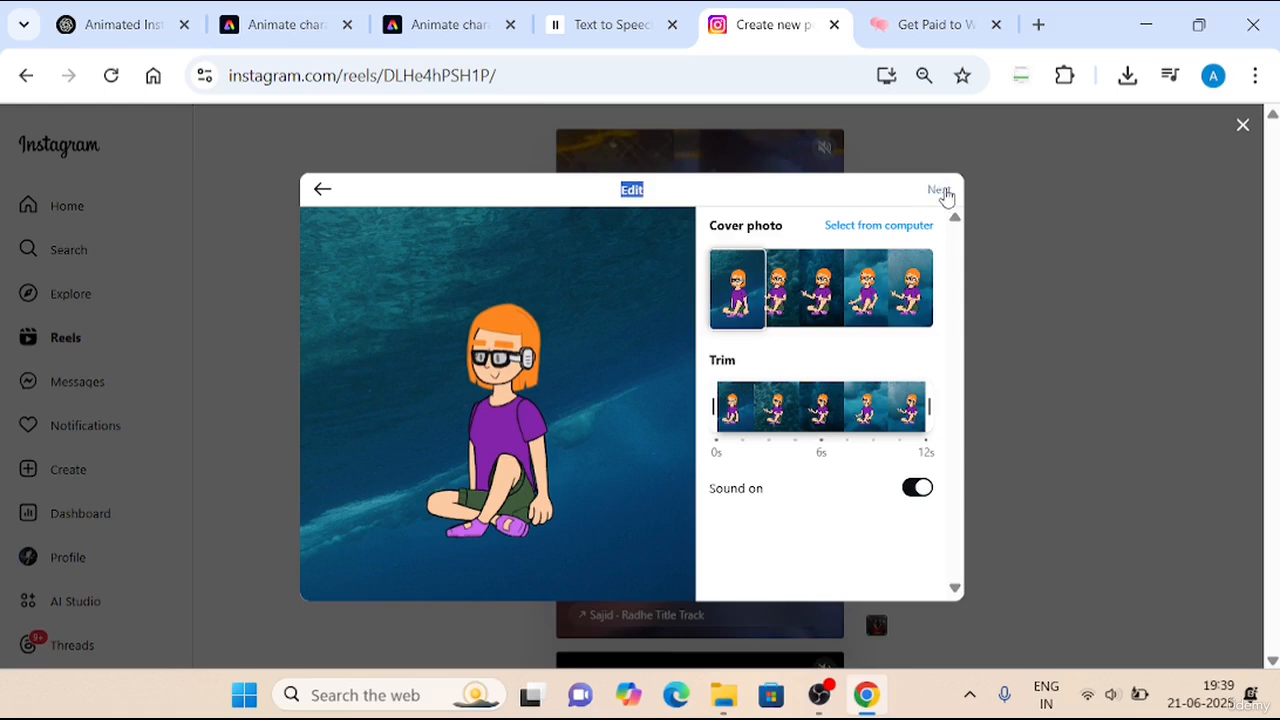
Write the reel caption "Instagram reel making expeience"
{"action": "scroll", "coordinate": [862, 317], "scroll_direction": "down", "scroll_amount": 1}
{"action": "scroll", "coordinate": [862, 317], "scroll_direction": "down", "scroll_amount": 1}
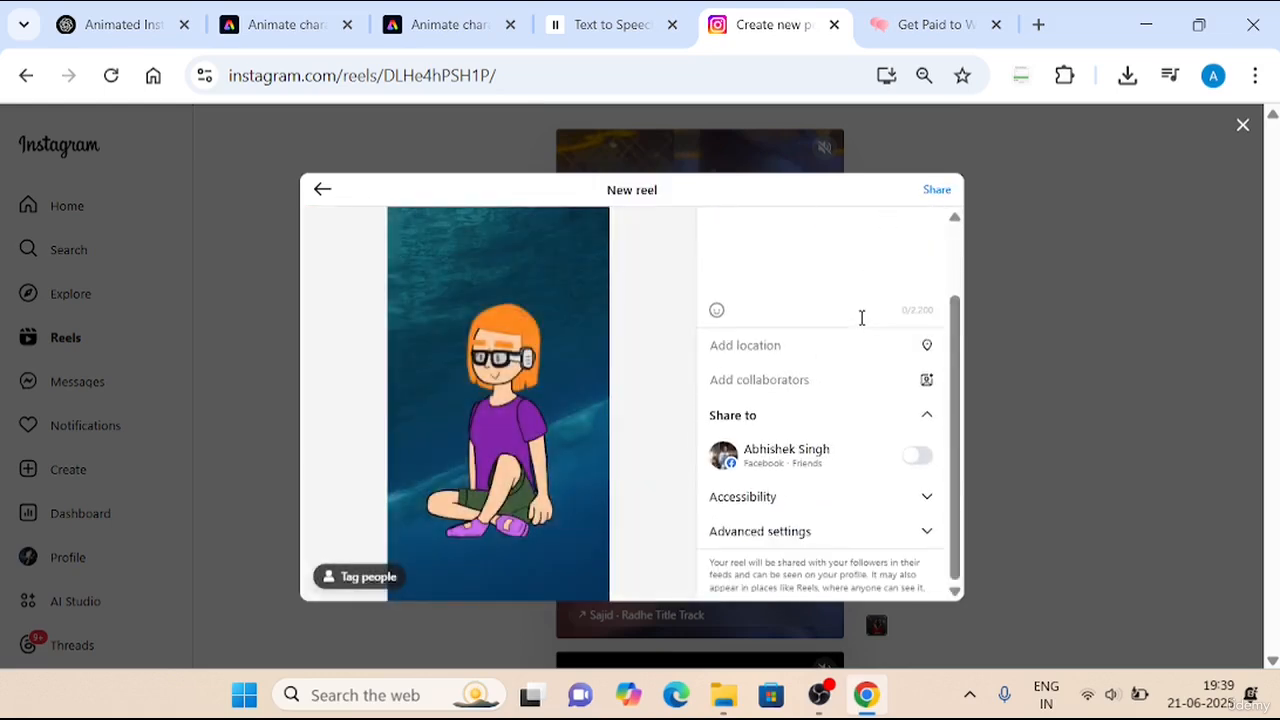
{"action": "scroll", "coordinate": [858, 322], "scroll_direction": "up", "scroll_amount": 2}
{"action": "left_click", "coordinate": [764, 257]}
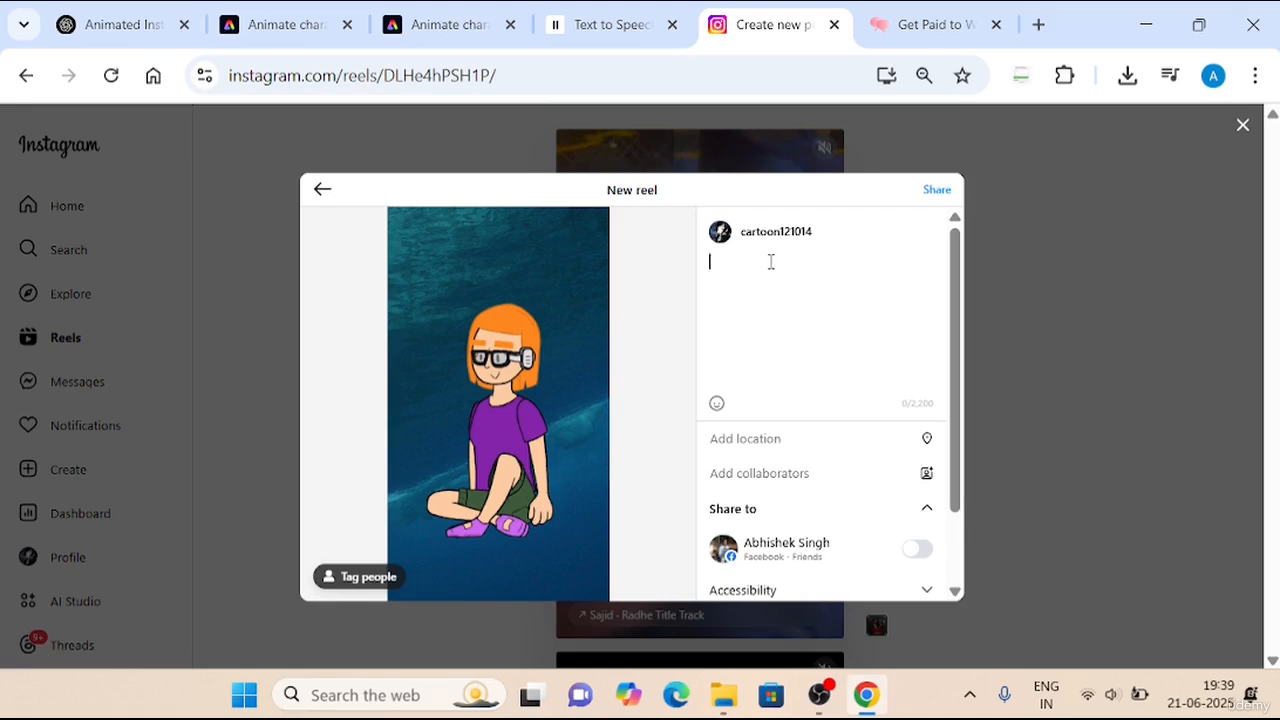
{"action": "type", "text": "Instagram reel making "}
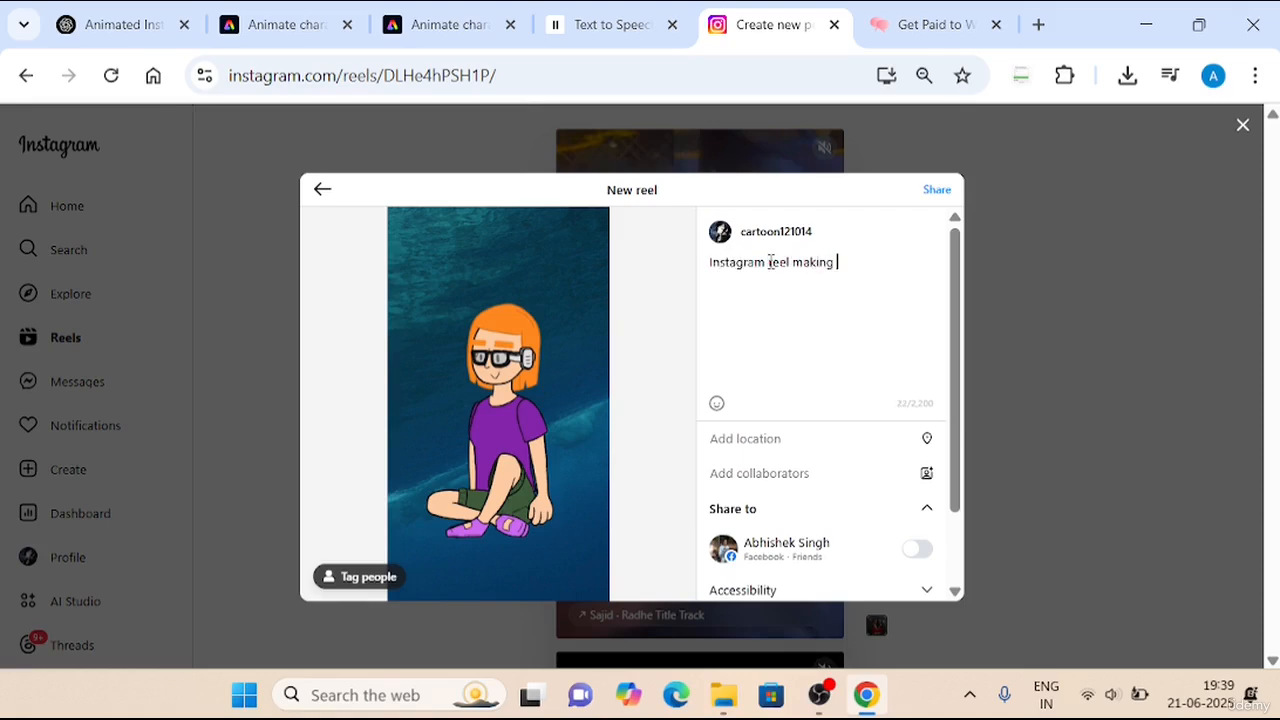
{"action": "type", "text": "exprienc"}
{"action": "key", "text": "BackSpace"}
{"action": "key", "text": "BackSpace"}
{"action": "key", "text": "BackSpace"}
{"action": "key", "text": "BackSpace"}
{"action": "type", "text": "ien"}
{"action": "key", "text": "BackSpace"}
{"action": "key", "text": "BackSpace"}
{"action": "key", "text": "BackSpace"}
{"action": "key", "text": "BackSpace"}
{"action": "type", "text": "erienc"}
{"action": "key", "text": "BackSpace"}
{"action": "key", "text": "BackSpace"}
{"action": "type", "text": "nce"}
{"action": "key", "text": "BackSpace"}
{"action": "key", "text": "BackSpace"}
{"action": "key", "text": "BackSpace"}
{"action": "key", "text": "BackSpace"}
{"action": "type", "text": "ience"}
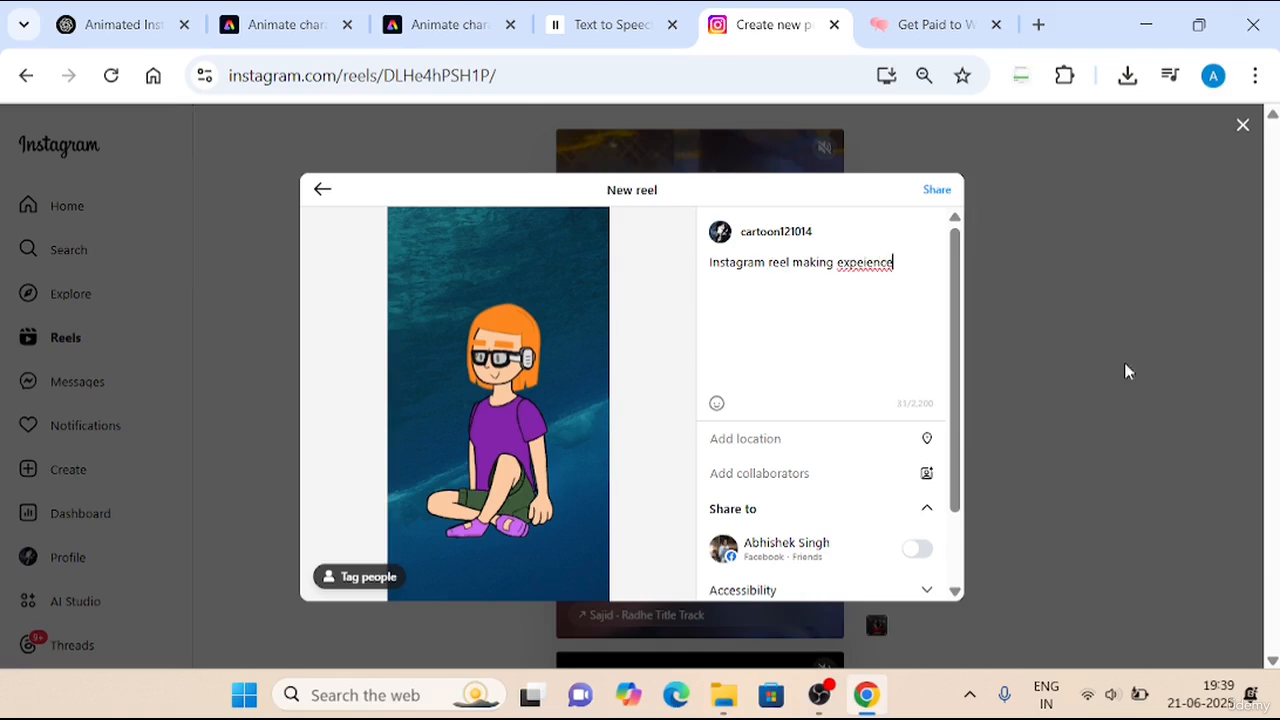
Review the new reel's sharing settings and go back to its cover and trim stage
{"action": "scroll", "coordinate": [915, 373], "scroll_direction": "down", "scroll_amount": 2}
{"action": "scroll", "coordinate": [897, 371], "scroll_direction": "up", "scroll_amount": 2}
{"action": "left_click", "coordinate": [328, 194]}
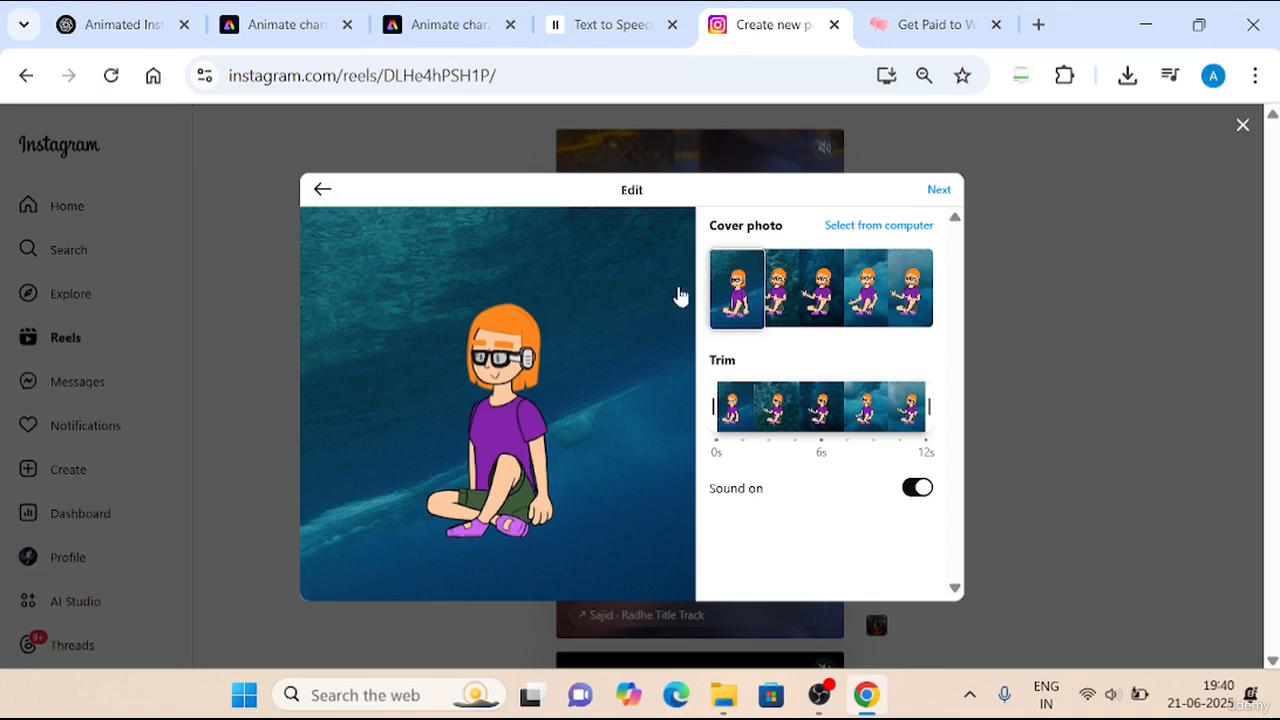
Switch to Adobe Express and glance at the 19.18.50 project before returning to the 19.06.42 project
{"action": "left_click", "coordinate": [650, 14]}
{"action": "left_click", "coordinate": [450, 14]}
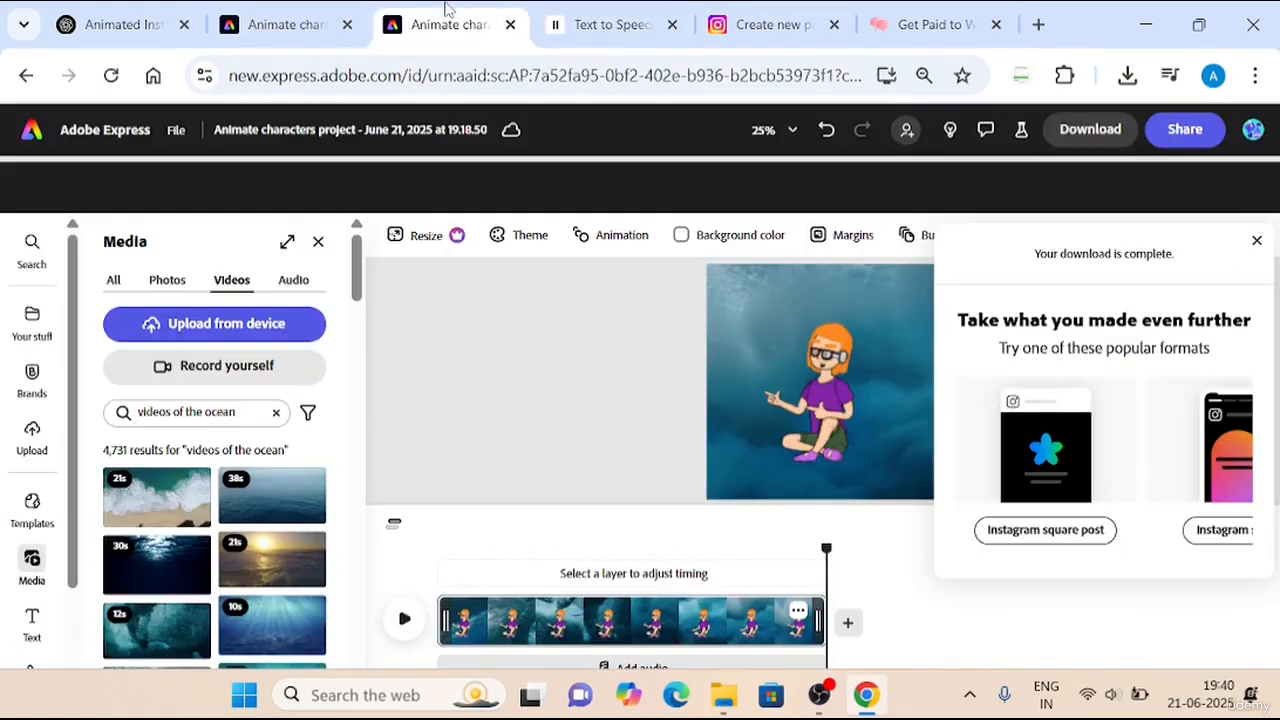
{"action": "left_click", "coordinate": [288, 14]}
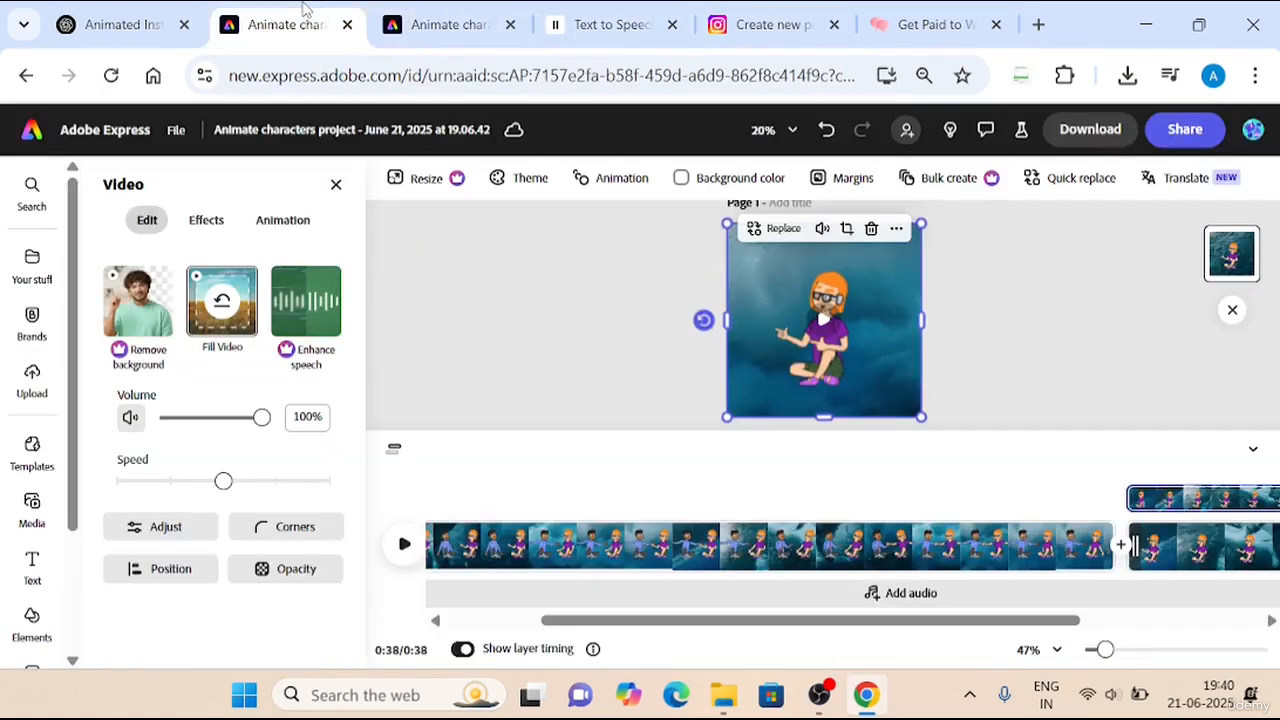